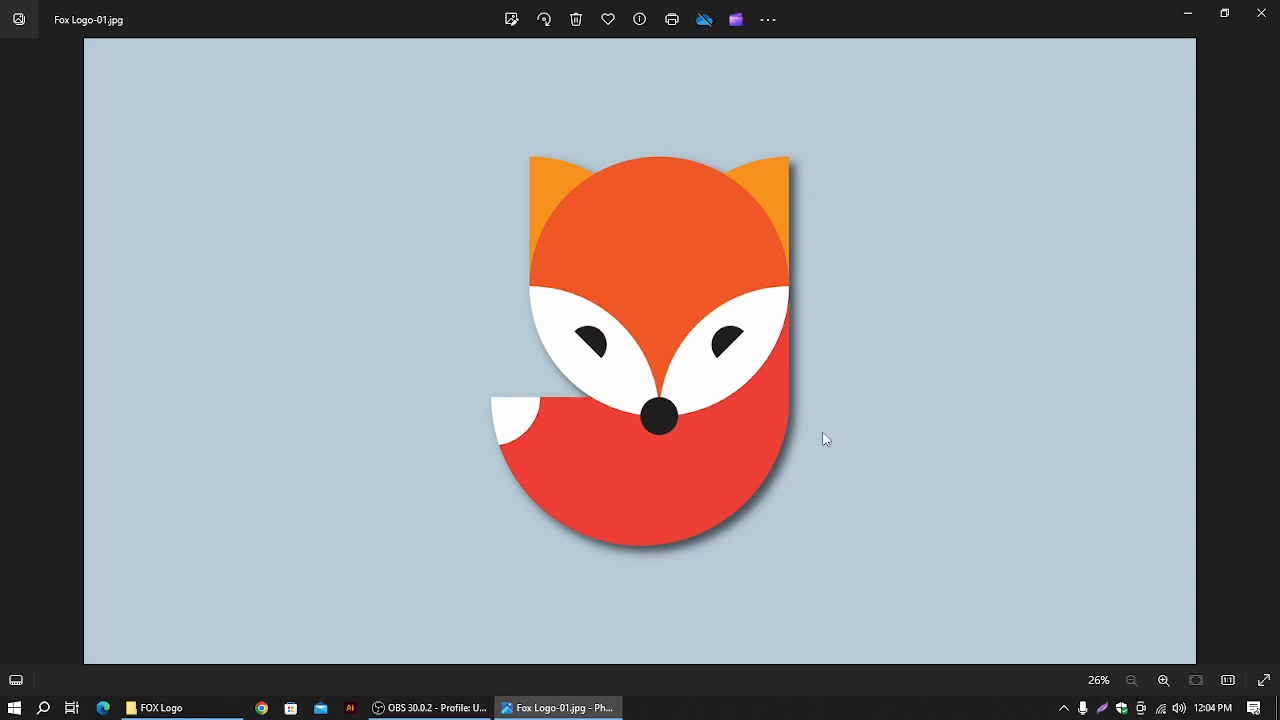
Close the fox logo image preview and open the Fox Logo.ai file from the FOX Logo folder in Illustrator
{"action": "left_click", "coordinate": [1261, 12]}
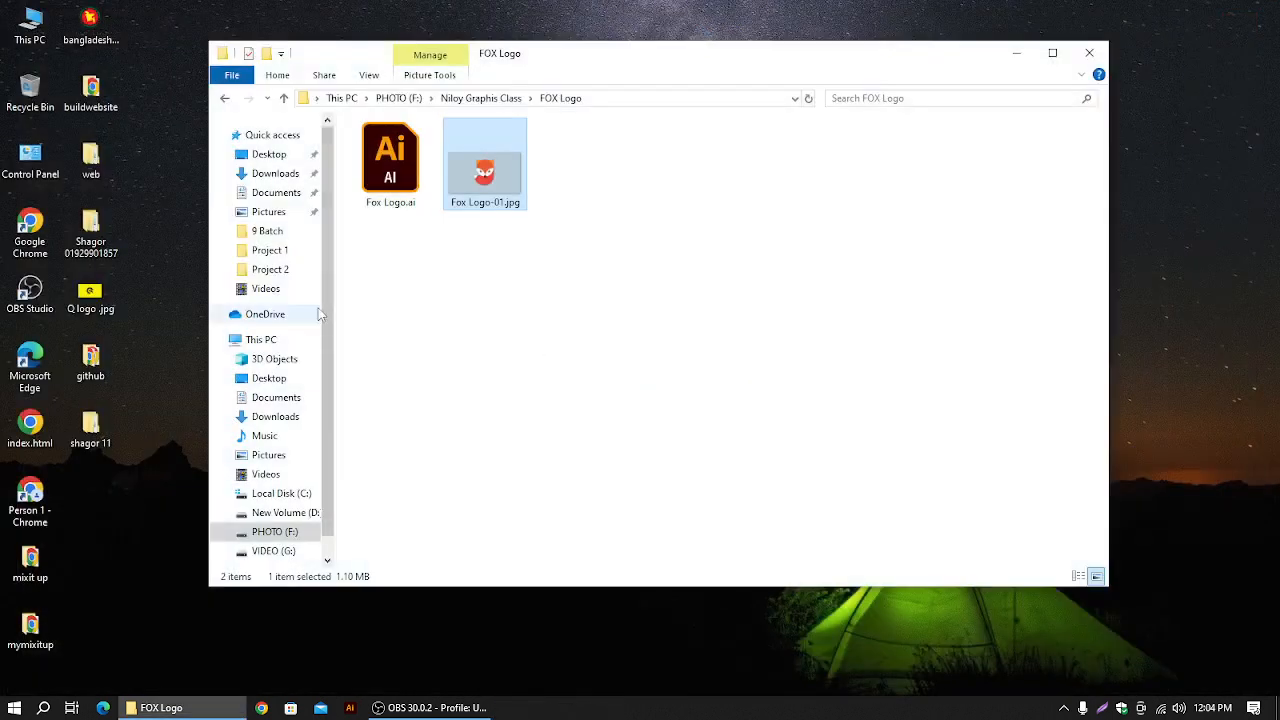
{"action": "double_click", "coordinate": [376, 184]}
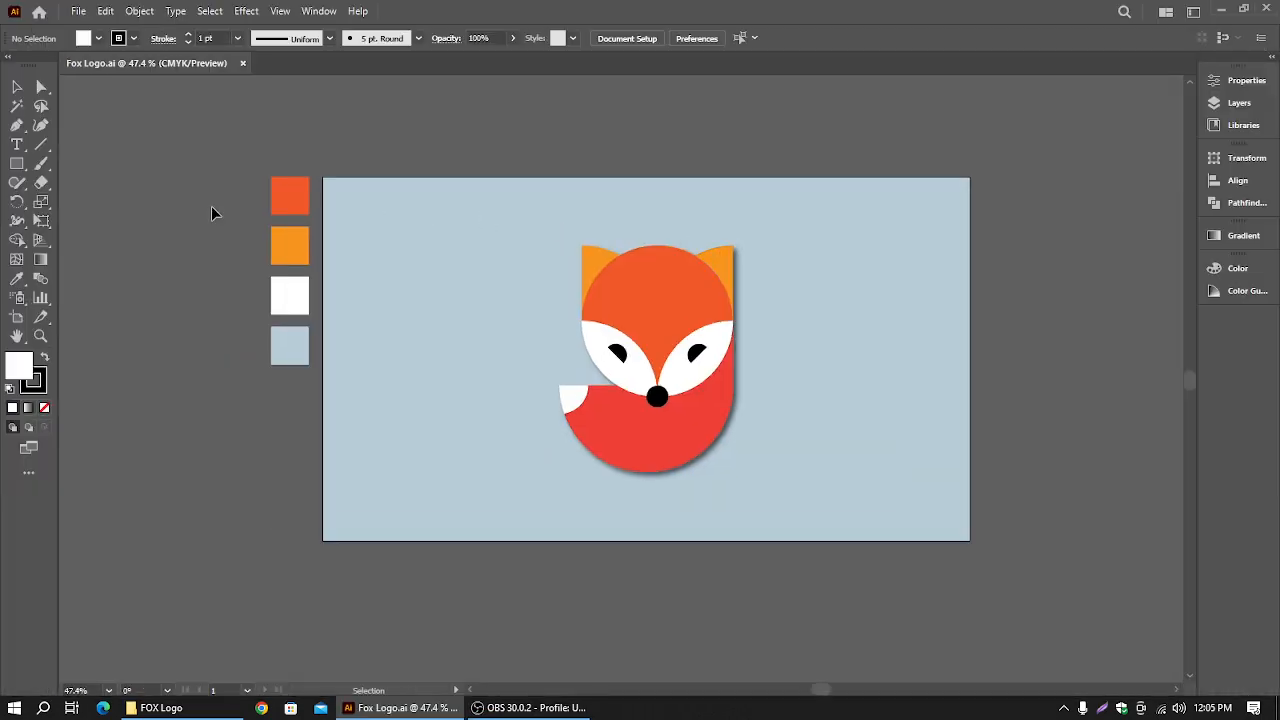
{"action": "left_click_drag", "start_coordinate": [266, 322], "coordinate": [310, 382]}
{"action": "left_click", "coordinate": [198, 285]}
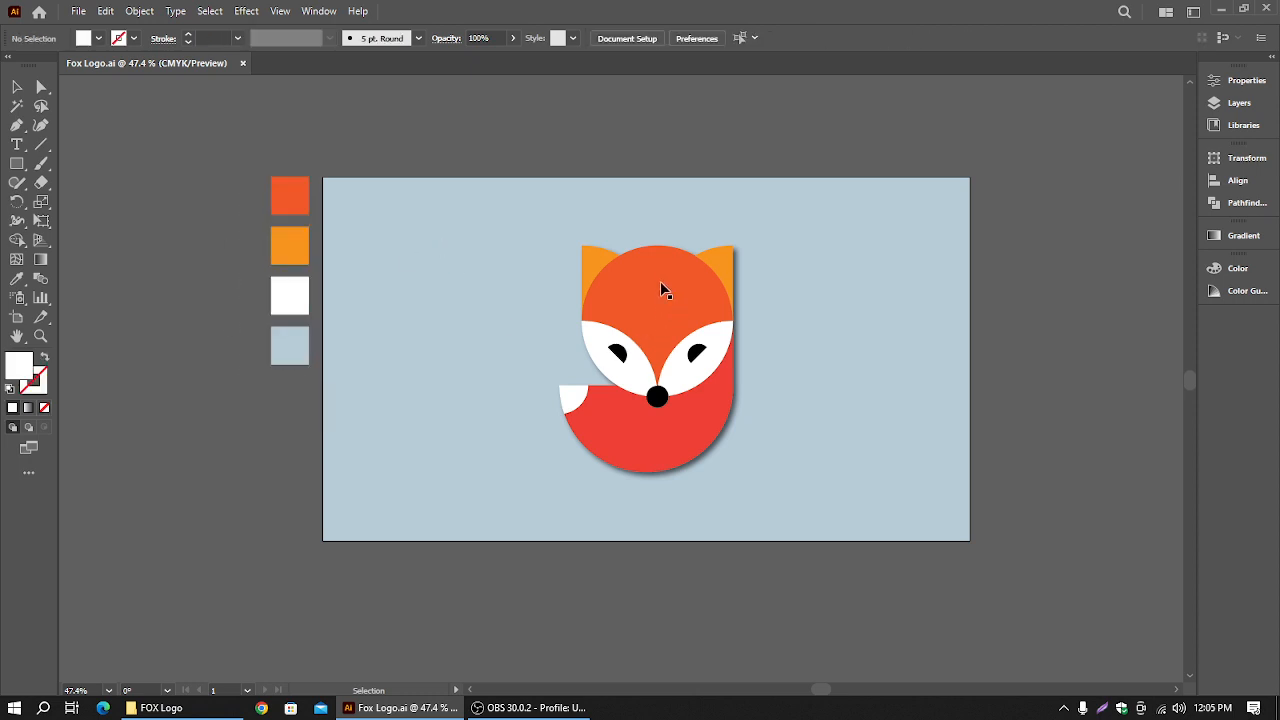
{"action": "left_click", "coordinate": [283, 203]}
{"action": "left_click", "coordinate": [305, 143]}
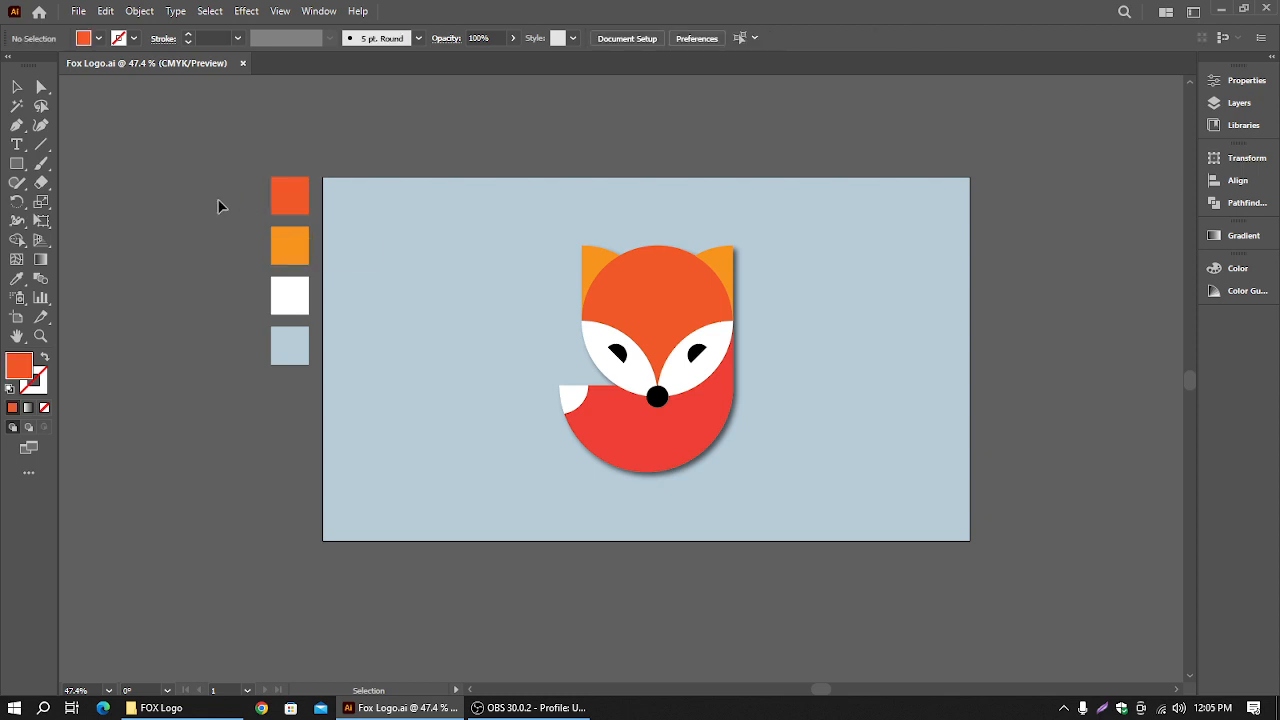
{"action": "left_click", "coordinate": [274, 201]}
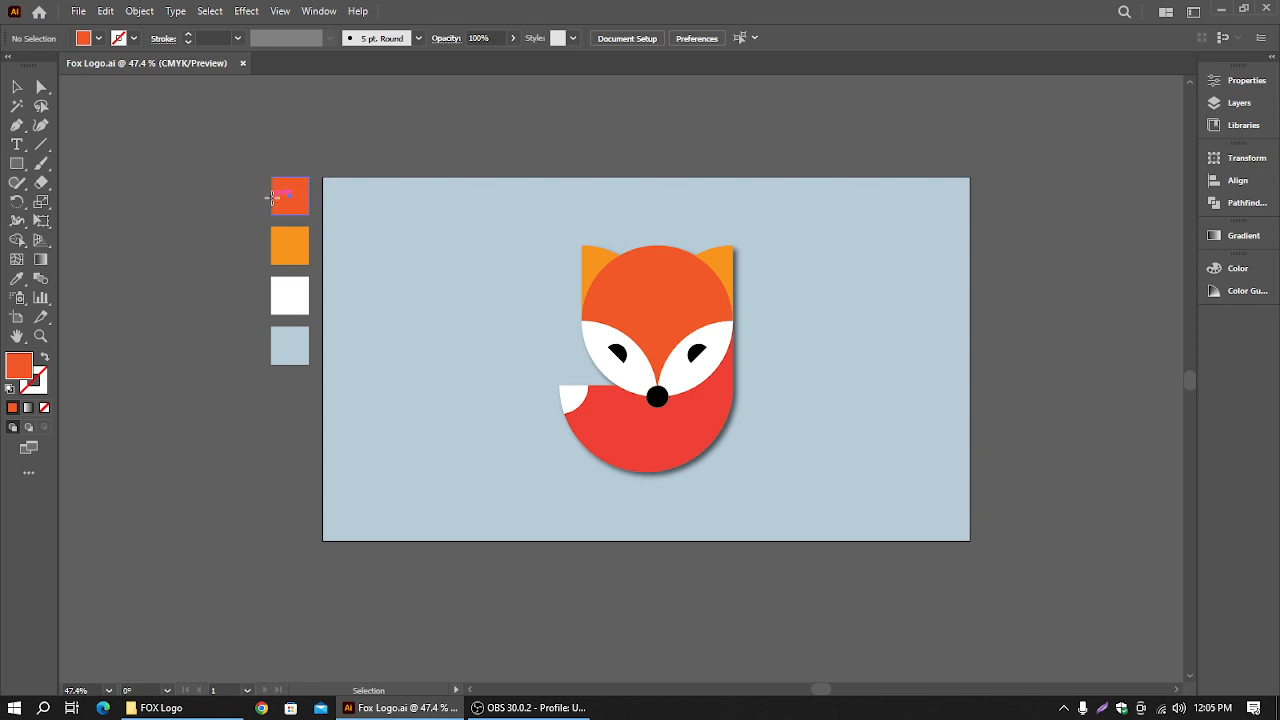
{"action": "left_click", "coordinate": [210, 186]}
Create a new 1280 x 720 px landscape document in CMYK Color with 300 ppi raster effects
{"action": "left_click", "coordinate": [78, 11]}
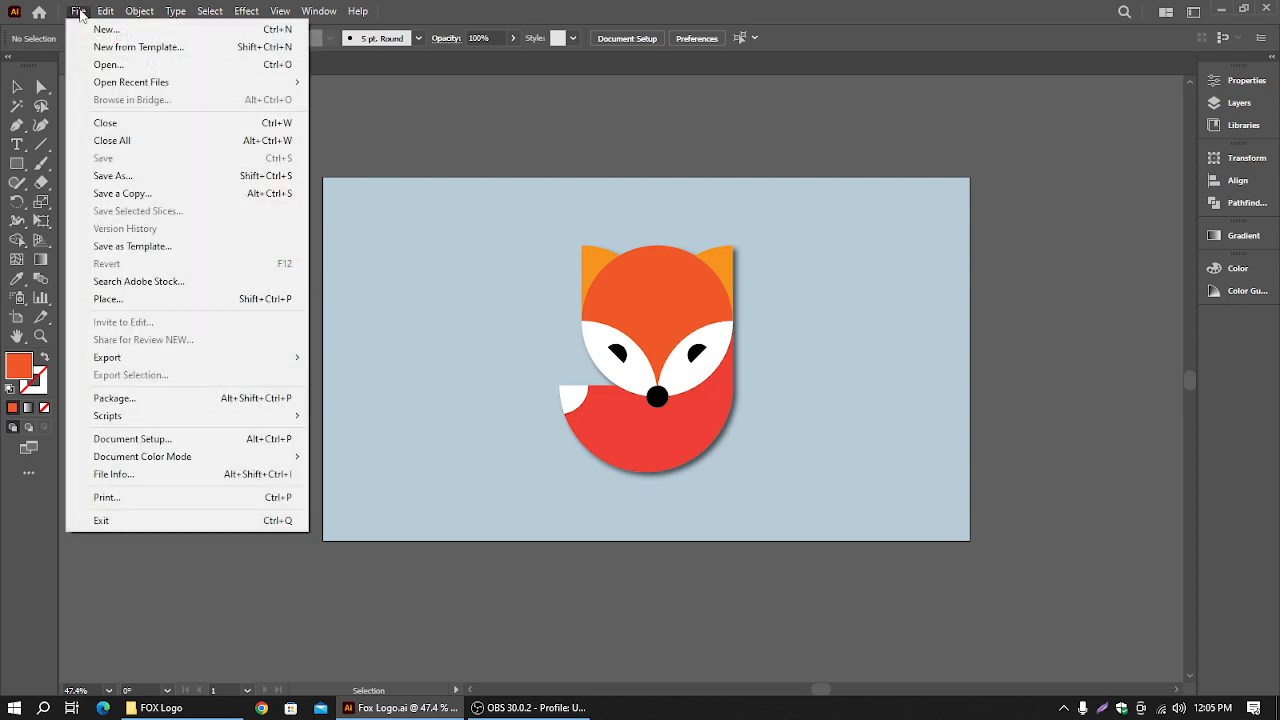
{"action": "left_click", "coordinate": [95, 30]}
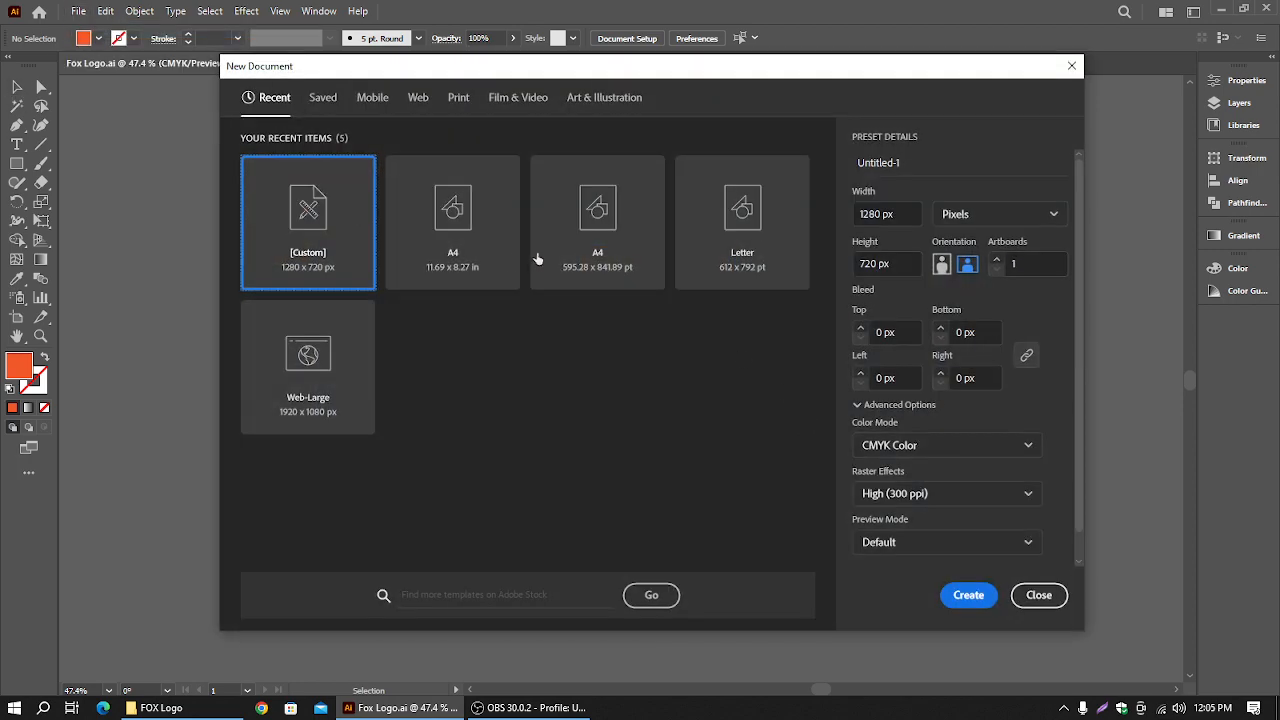
{"action": "left_click", "coordinate": [966, 597]}
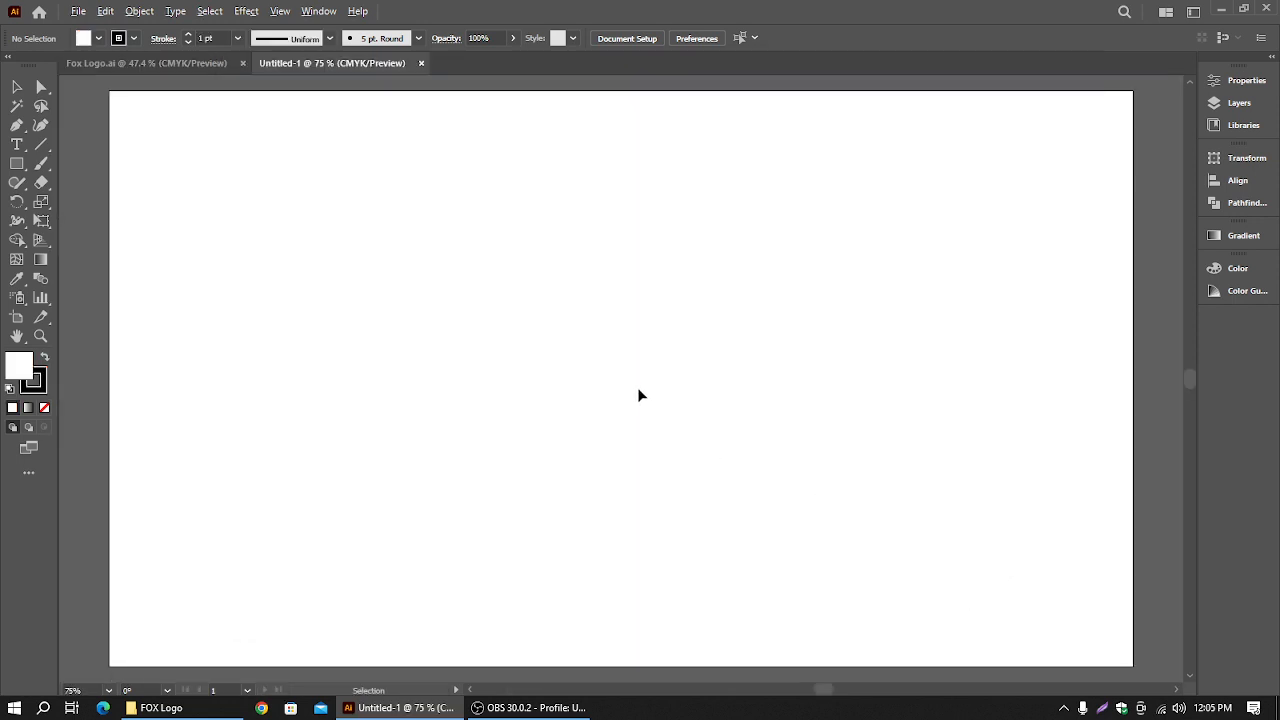
{"action": "scroll", "coordinate": [634, 393], "scroll_direction": "down", "scroll_amount": 1}
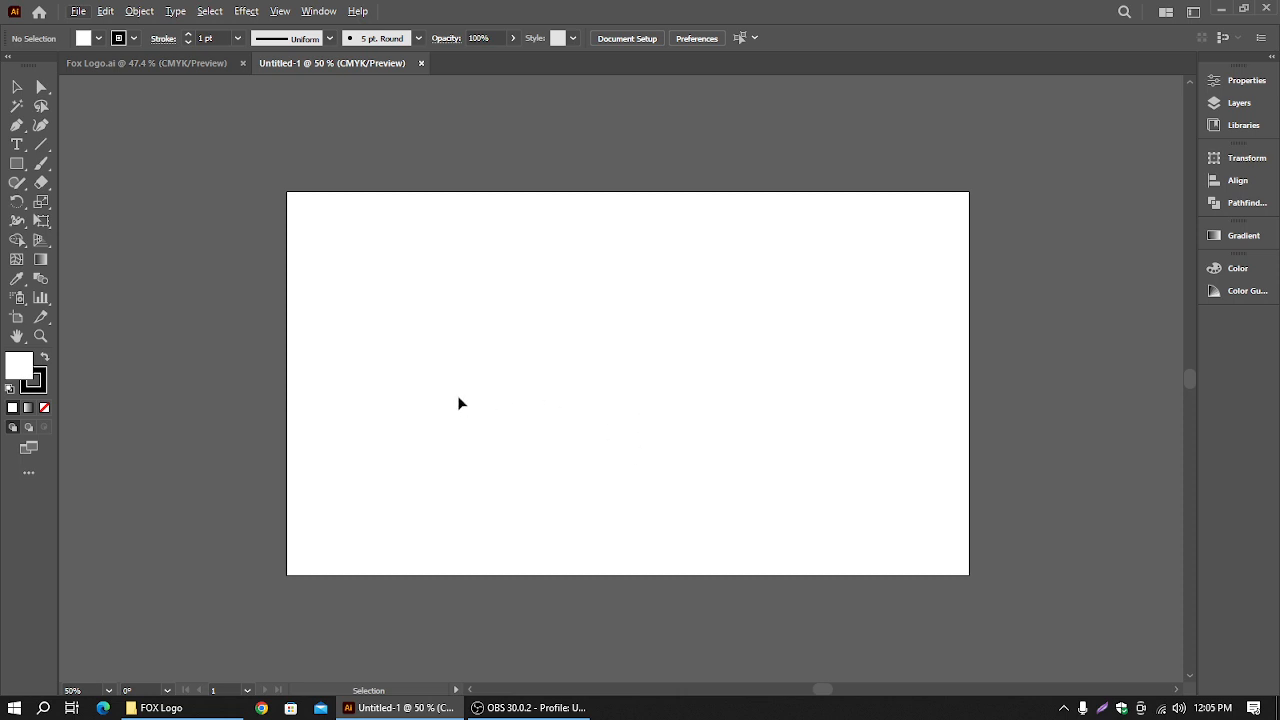
{"action": "left_click", "coordinate": [156, 72]}
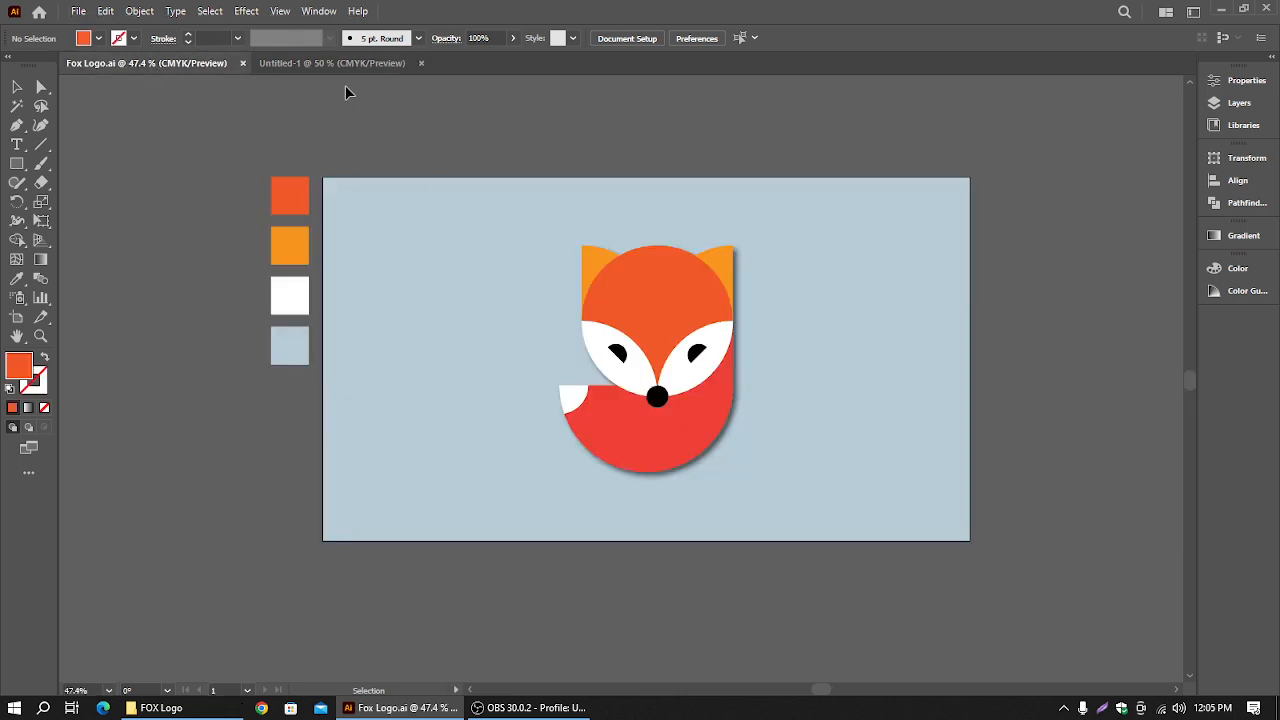
{"action": "left_click", "coordinate": [318, 62]}
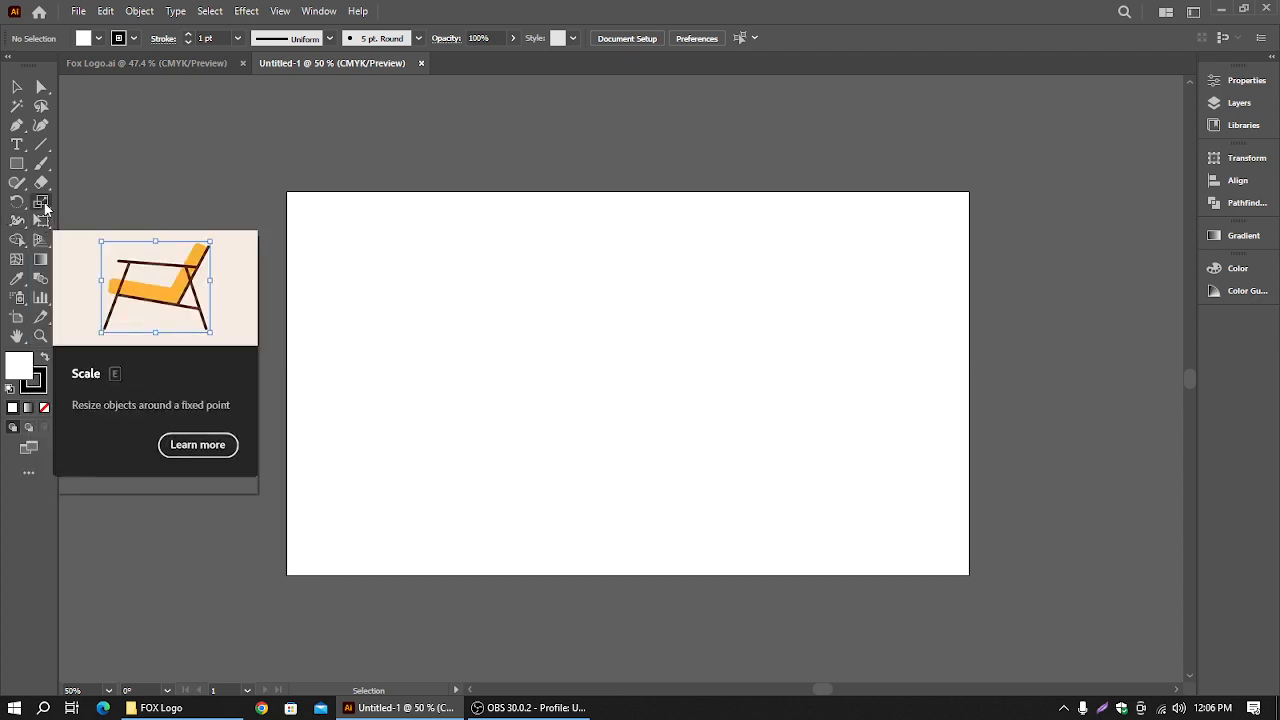
{"action": "right_click", "coordinate": [45, 205]}
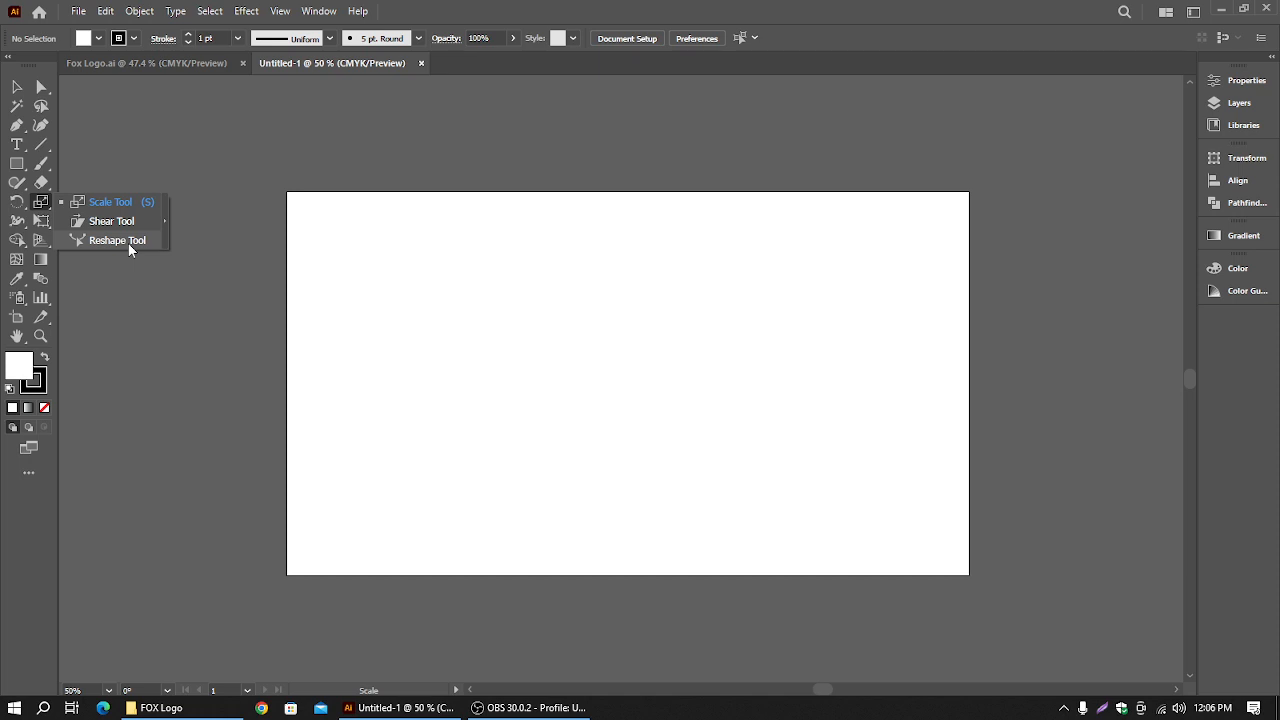
{"action": "left_click", "coordinate": [47, 207]}
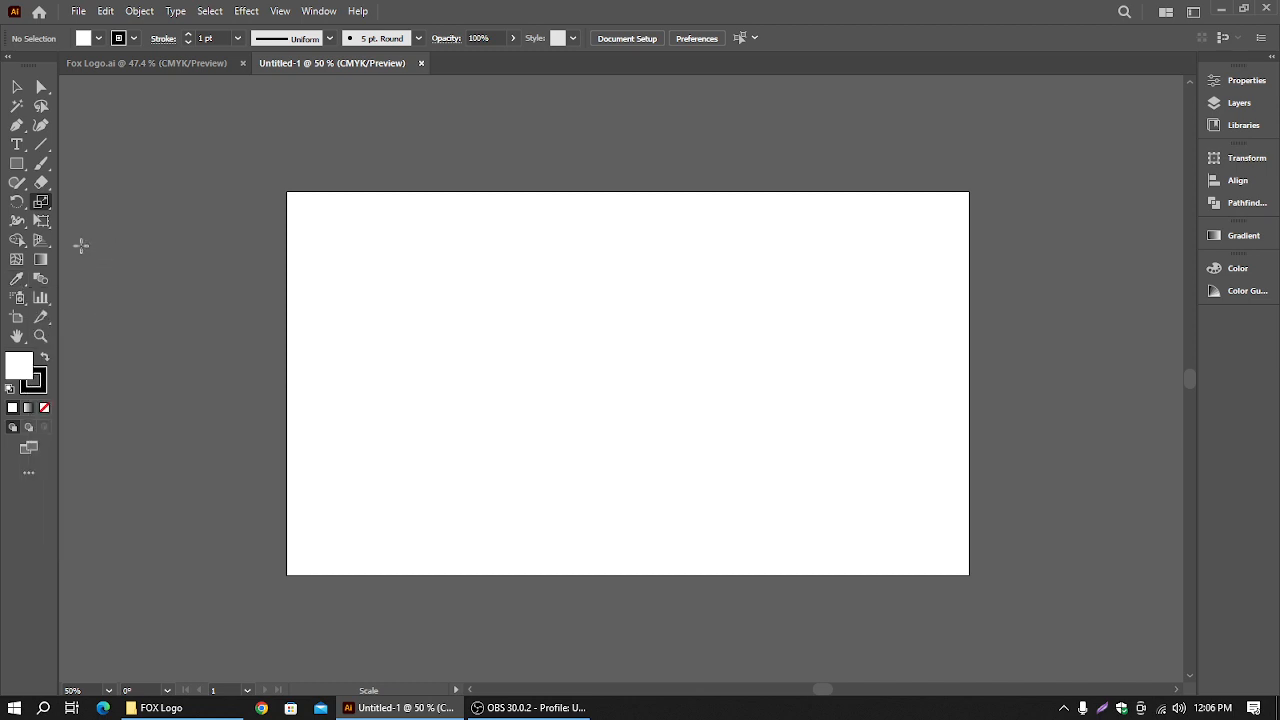
{"action": "left_click", "coordinate": [17, 87]}
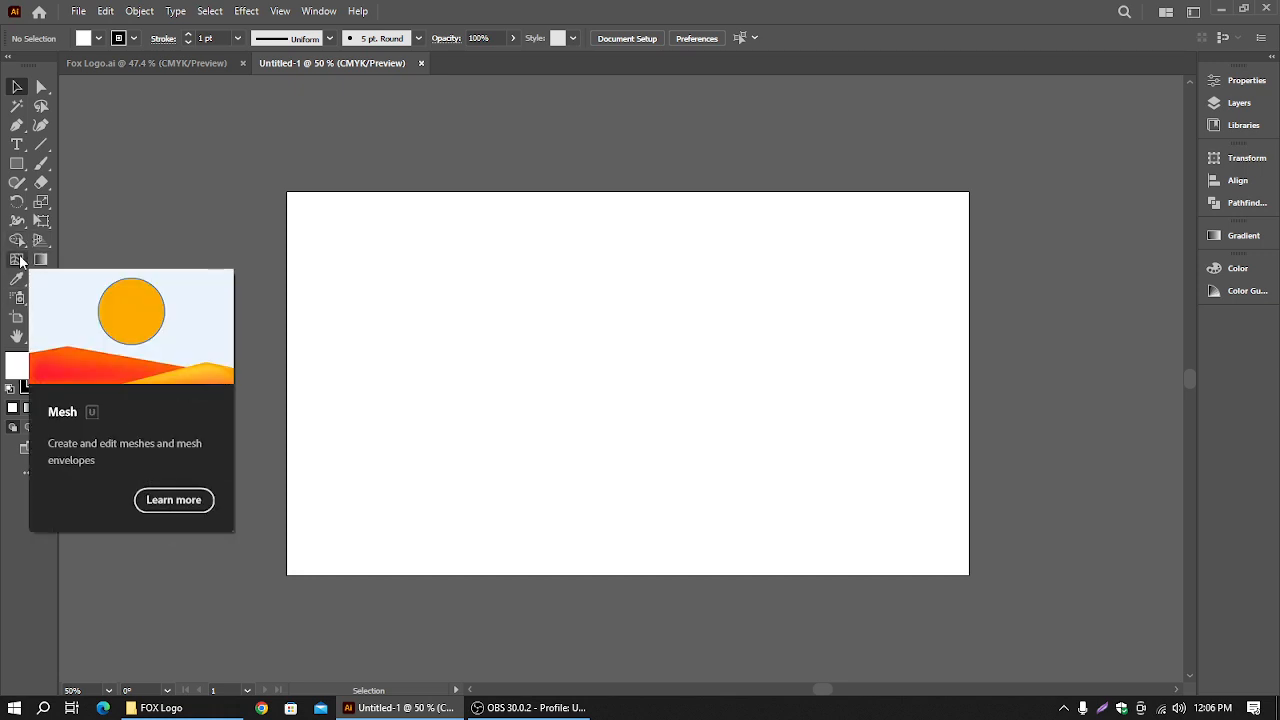
Copy the four colour swatch squares from Fox Logo.ai into the new document and place them just outside the artboard's left edge
{"action": "left_click", "coordinate": [145, 68]}
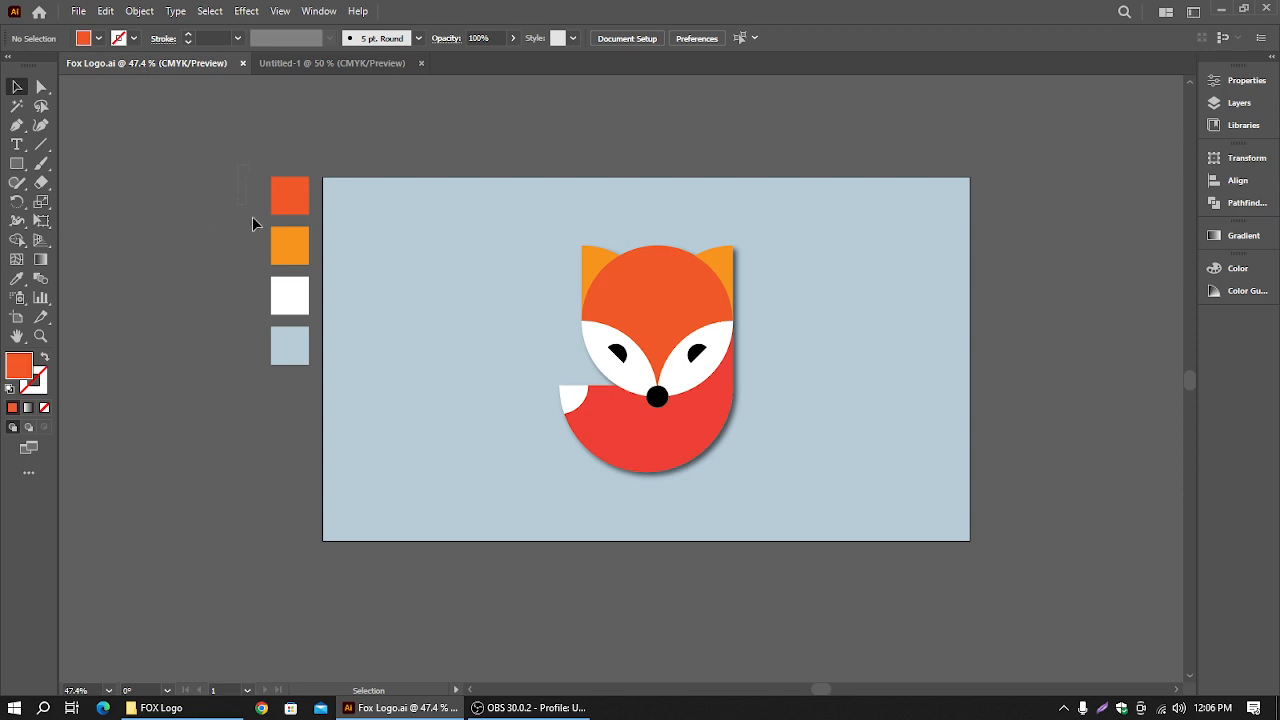
{"action": "left_click_drag", "start_coordinate": [296, 376], "coordinate": [297, 385]}
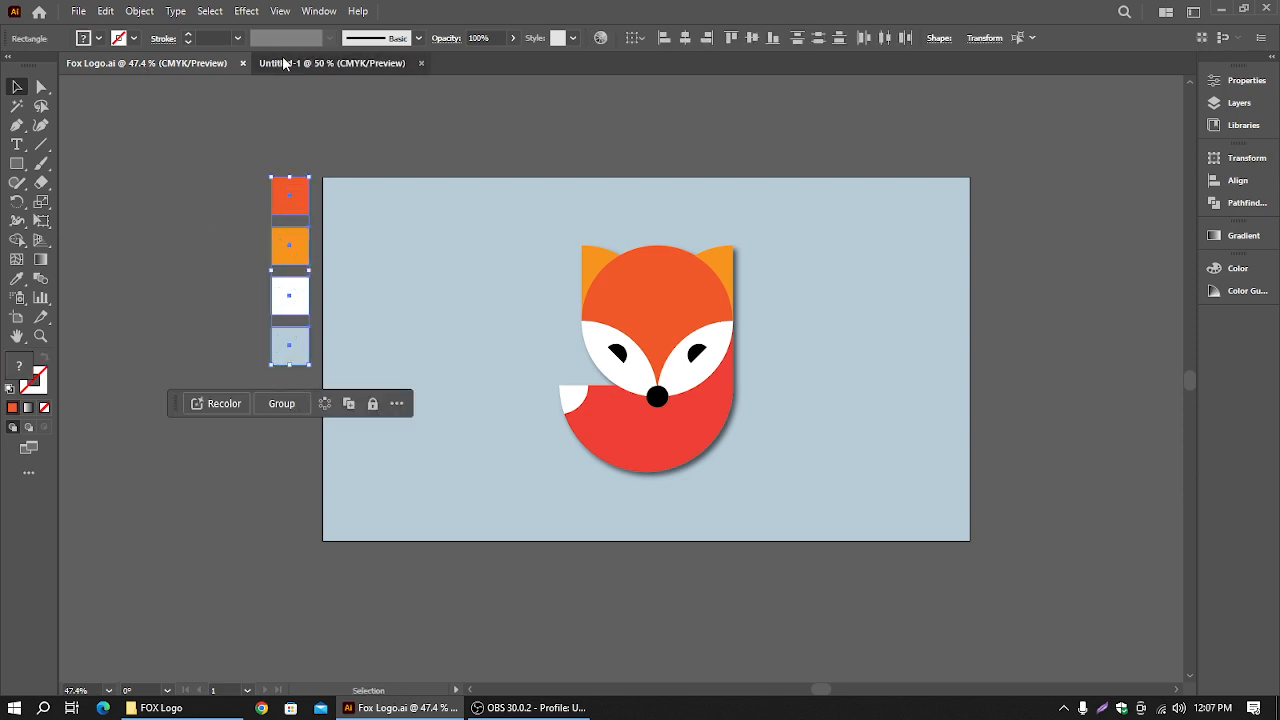
{"action": "left_click", "coordinate": [330, 63]}
{"action": "key", "text": "ctrl+v"}
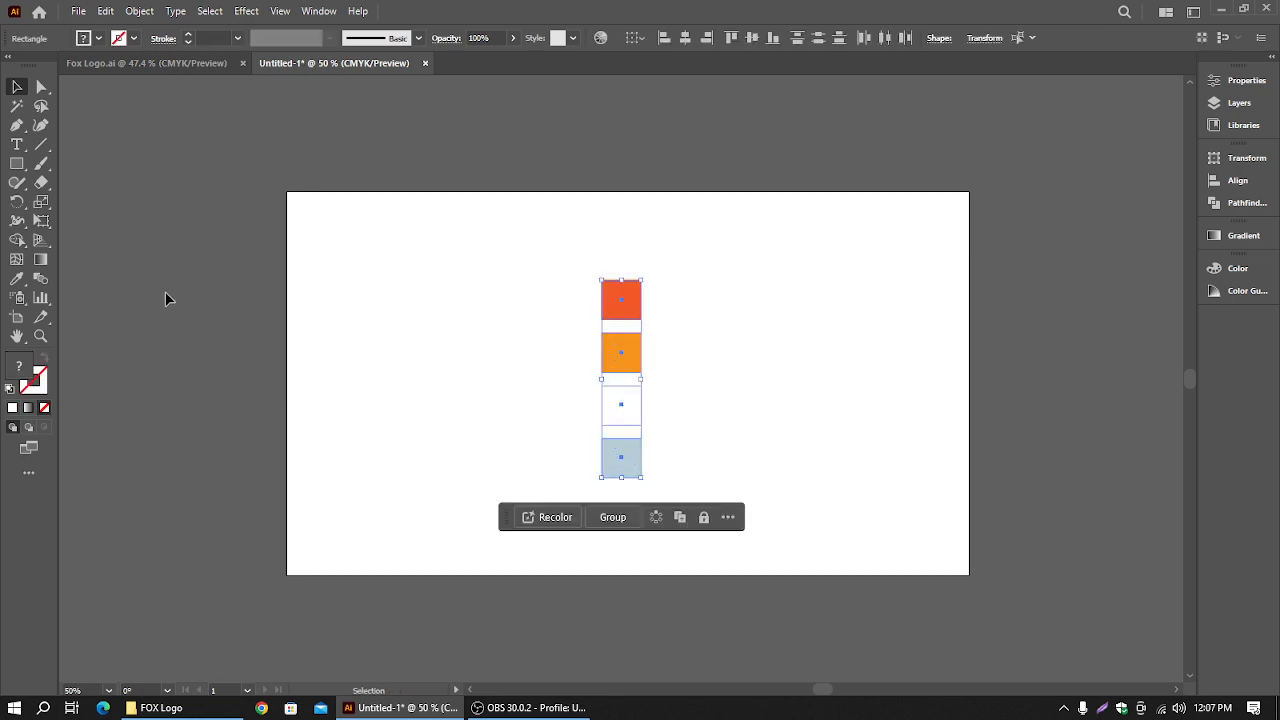
{"action": "left_click_drag", "start_coordinate": [608, 314], "coordinate": [247, 222]}
{"action": "left_click", "coordinate": [376, 163]}
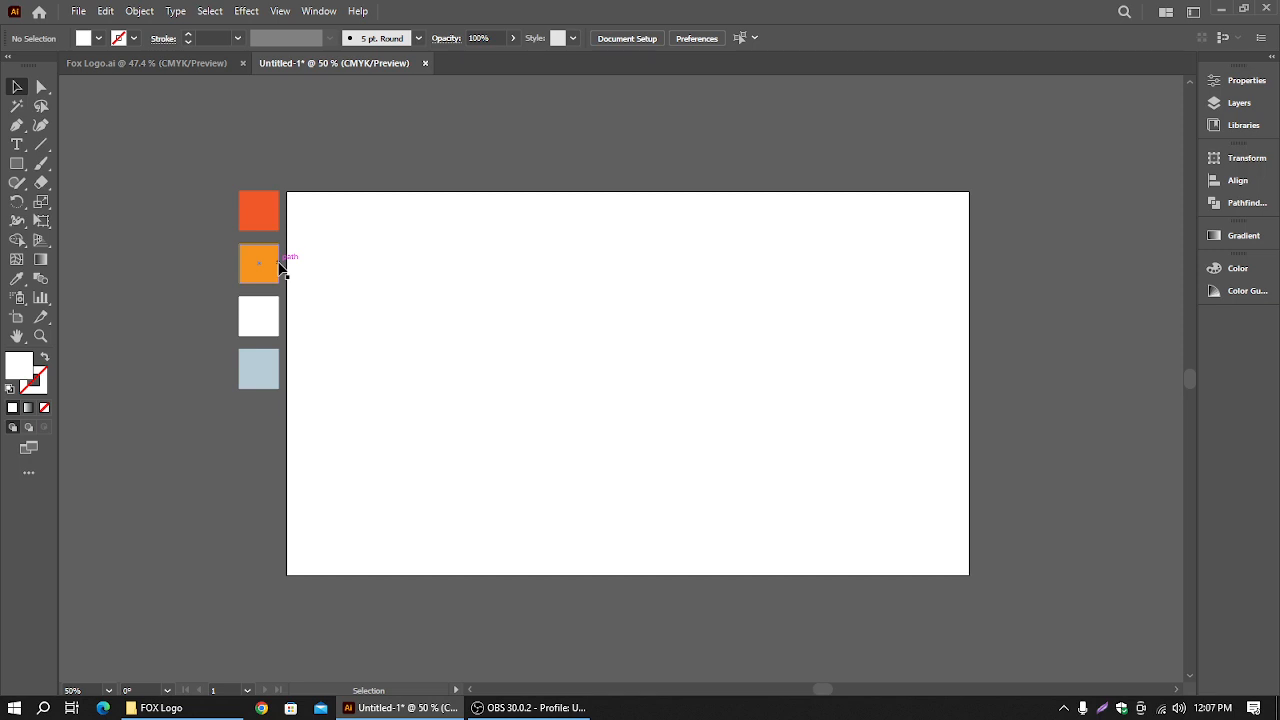
Draw a small white square beside the colour swatches and compare with the colours of the reference fox logo
{"action": "left_click", "coordinate": [15, 165]}
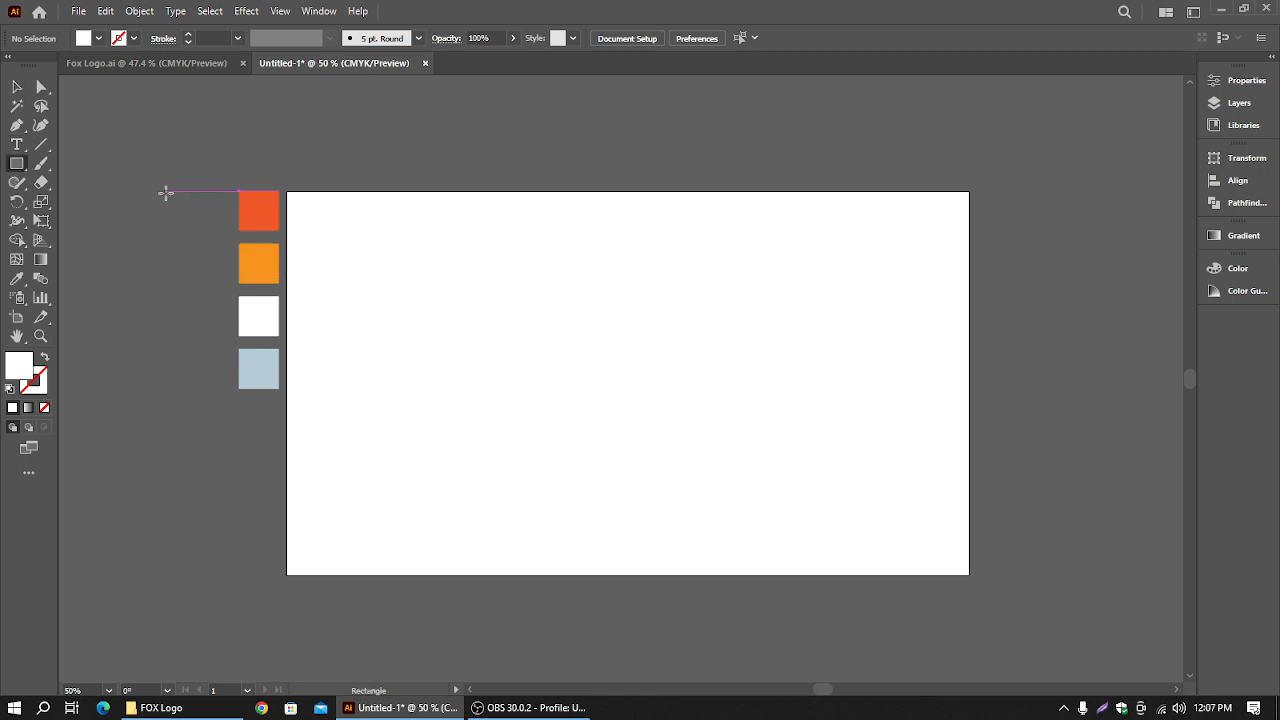
{"action": "left_click_drag", "start_coordinate": [164, 200], "coordinate": [186, 220]}
{"action": "key", "text": "v"}
{"action": "left_click", "coordinate": [193, 131]}
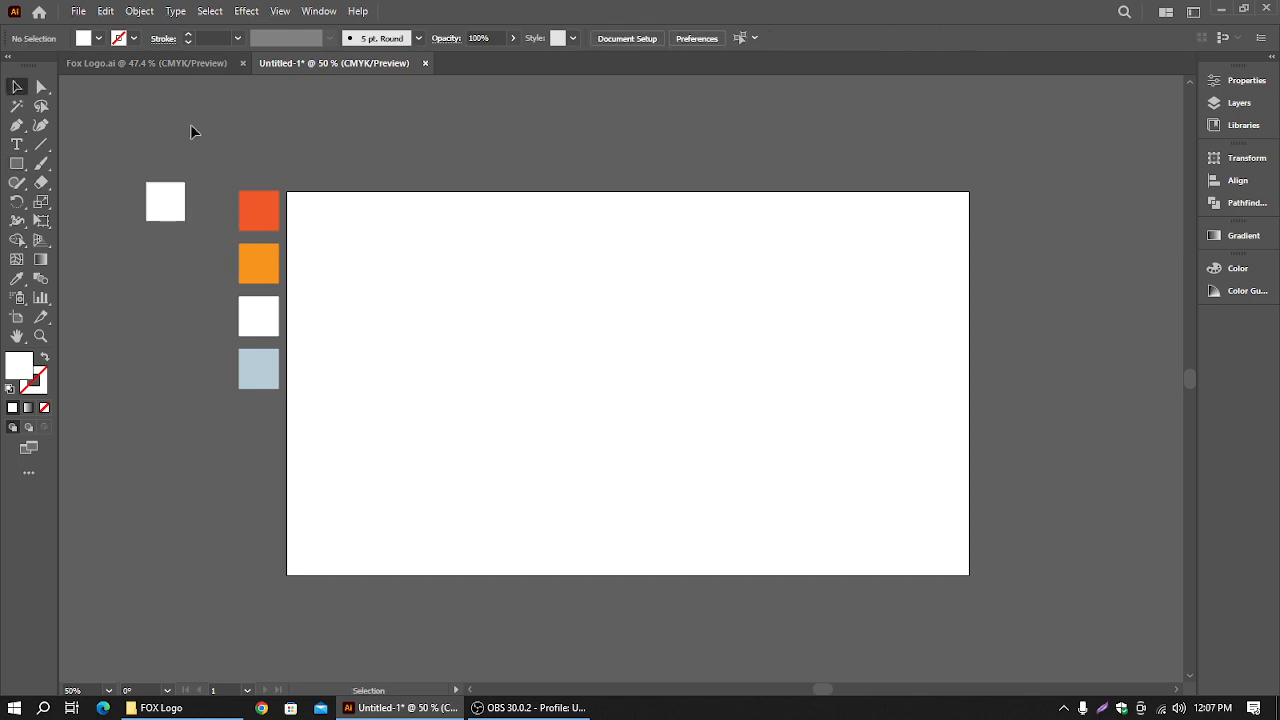
{"action": "left_click", "coordinate": [211, 66]}
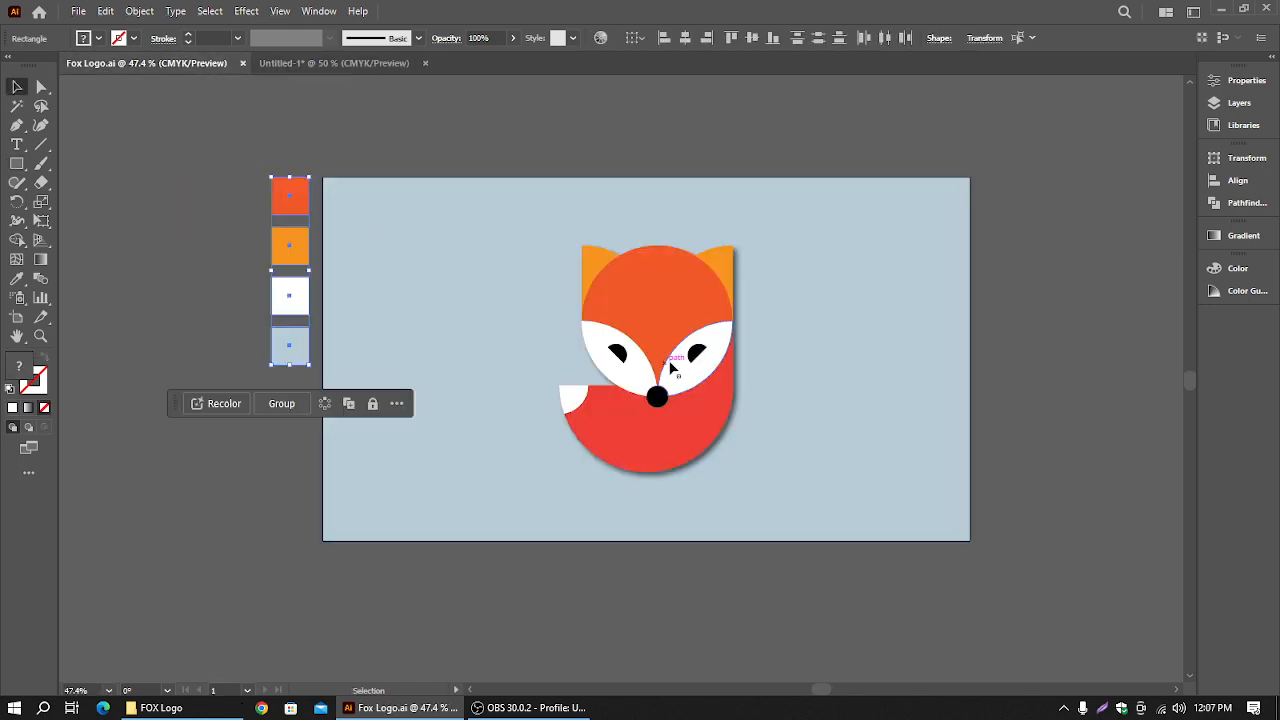
{"action": "left_click", "coordinate": [341, 64]}
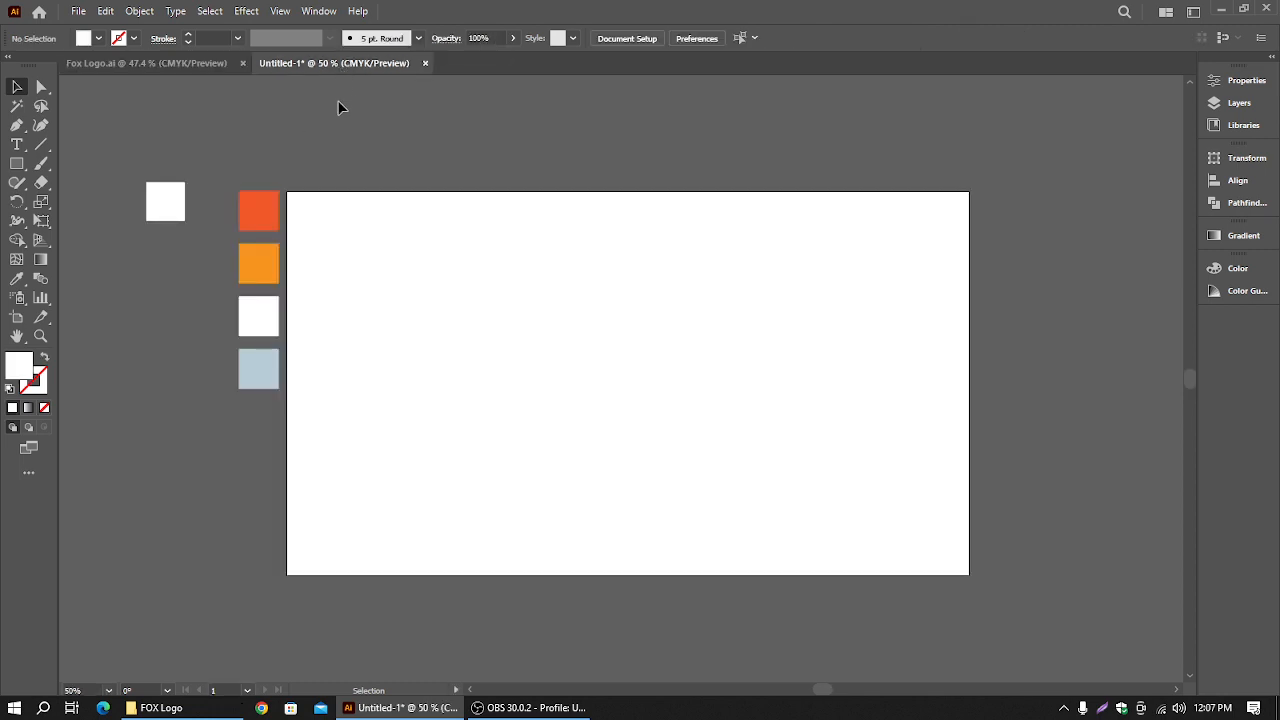
Fill the small white square beside the swatches with red
{"action": "left_click", "coordinate": [183, 204]}
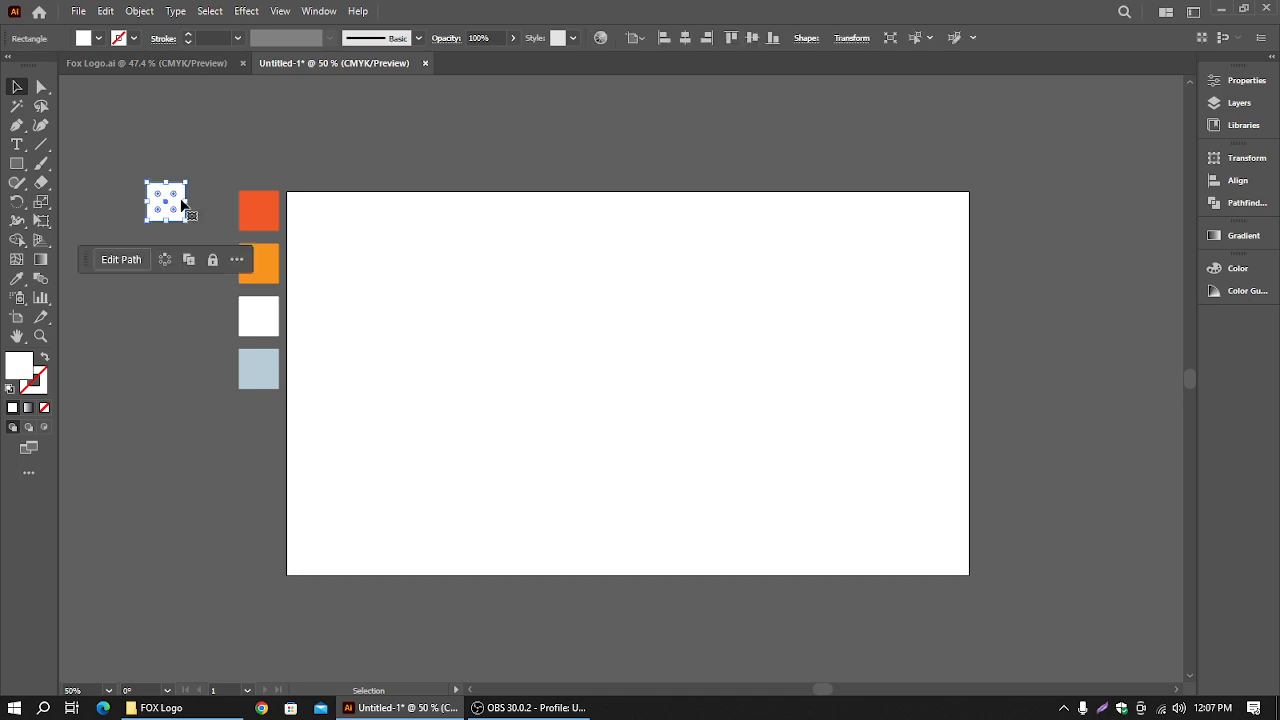
{"action": "left_click", "coordinate": [100, 39]}
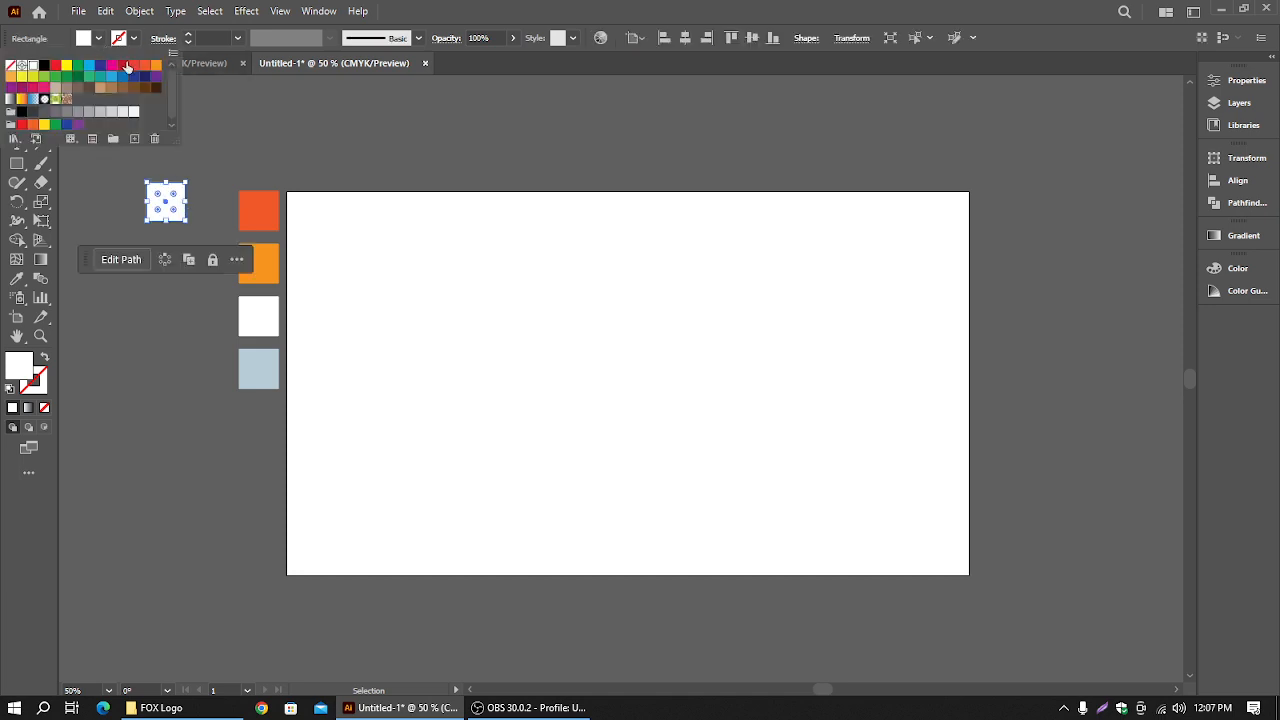
{"action": "left_click", "coordinate": [133, 66]}
{"action": "left_click", "coordinate": [214, 181]}
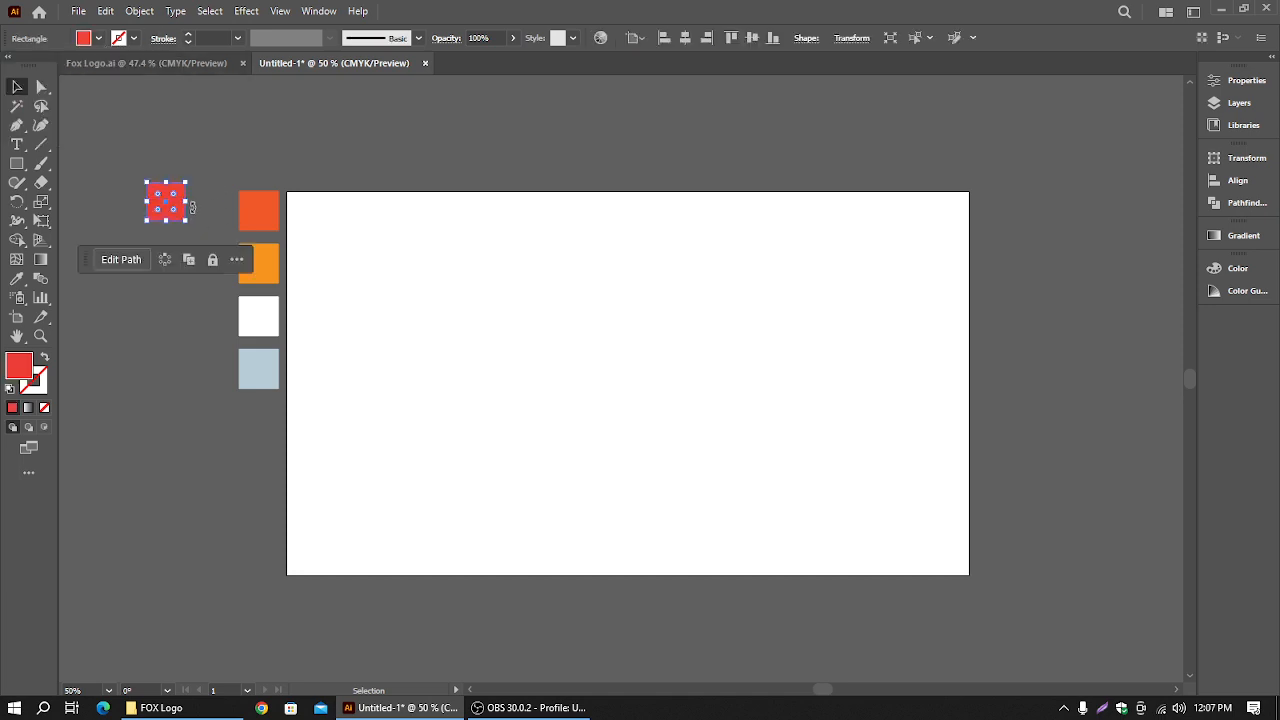
{"action": "left_click", "coordinate": [217, 192]}
Move the red square next to the orange-red swatch and recolour it to the matching orange-red
{"action": "left_click_drag", "start_coordinate": [166, 210], "coordinate": [203, 217]}
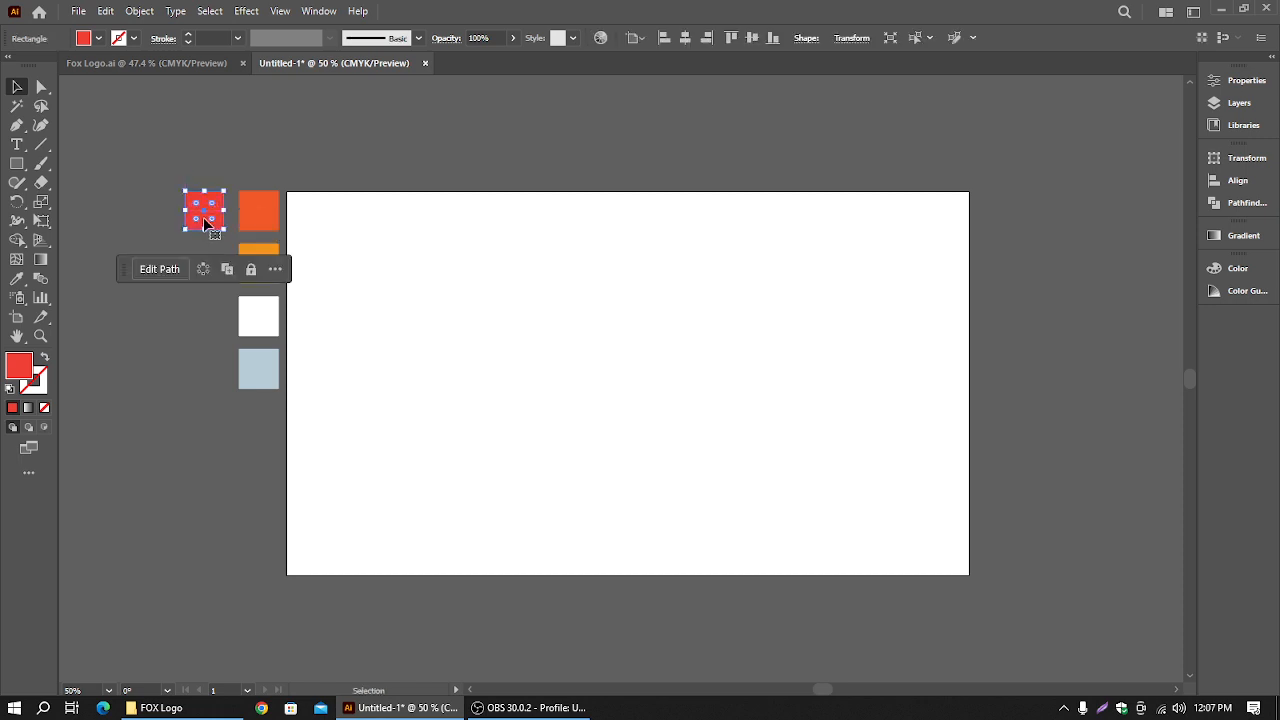
{"action": "left_click", "coordinate": [240, 170]}
{"action": "left_click", "coordinate": [195, 213]}
{"action": "left_click", "coordinate": [99, 39]}
{"action": "left_click", "coordinate": [143, 66]}
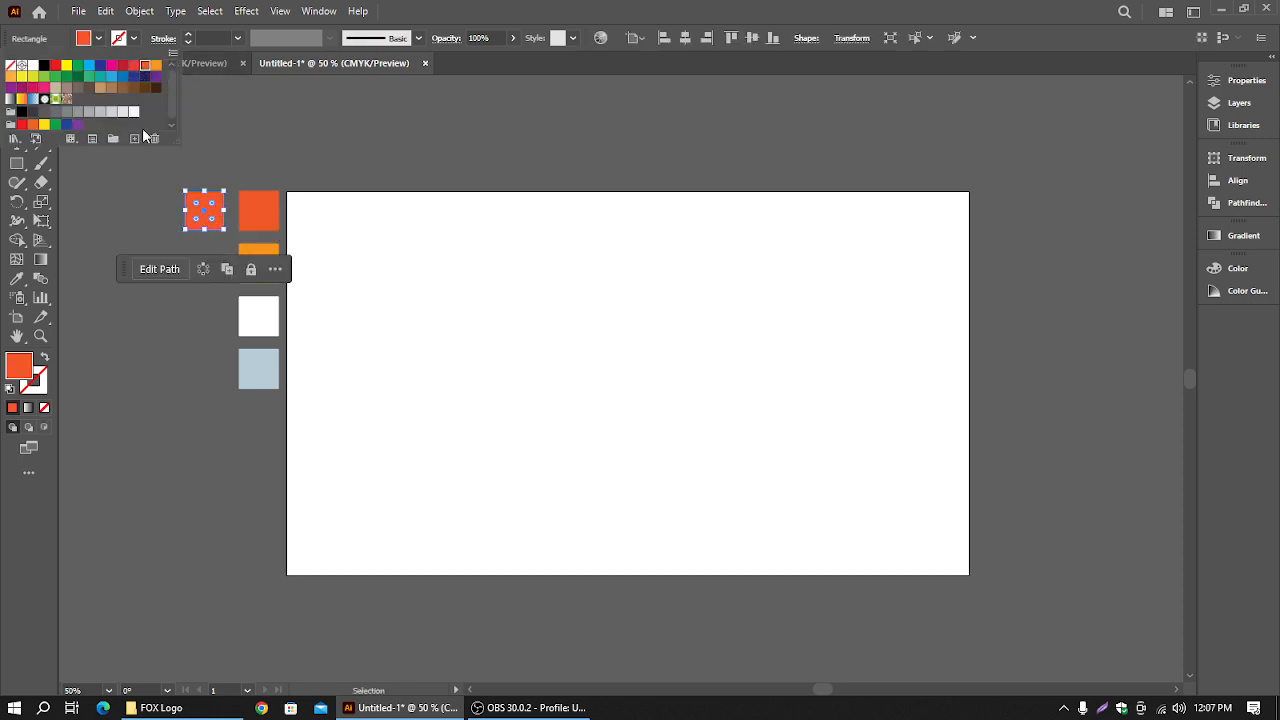
{"action": "left_click", "coordinate": [241, 143]}
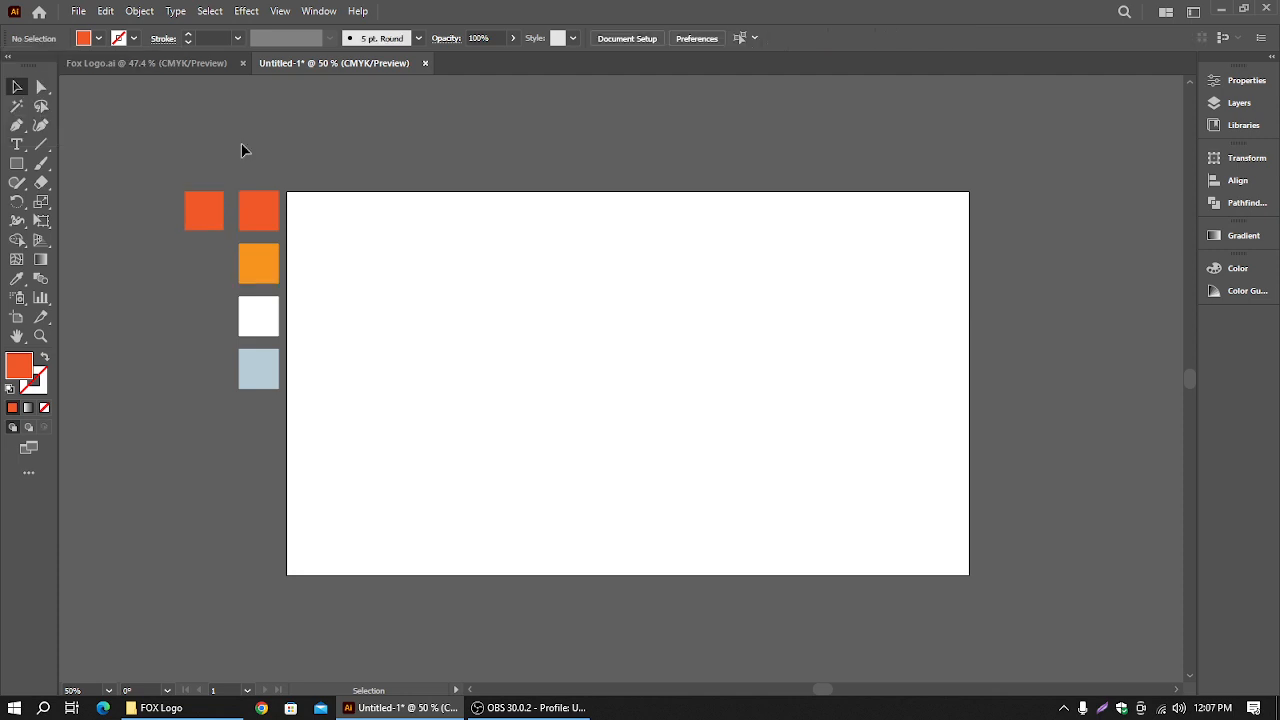
Delete the extra test square, keeping only the four copied colour swatches
{"action": "left_click", "coordinate": [201, 221]}
{"action": "key", "text": "Delete"}
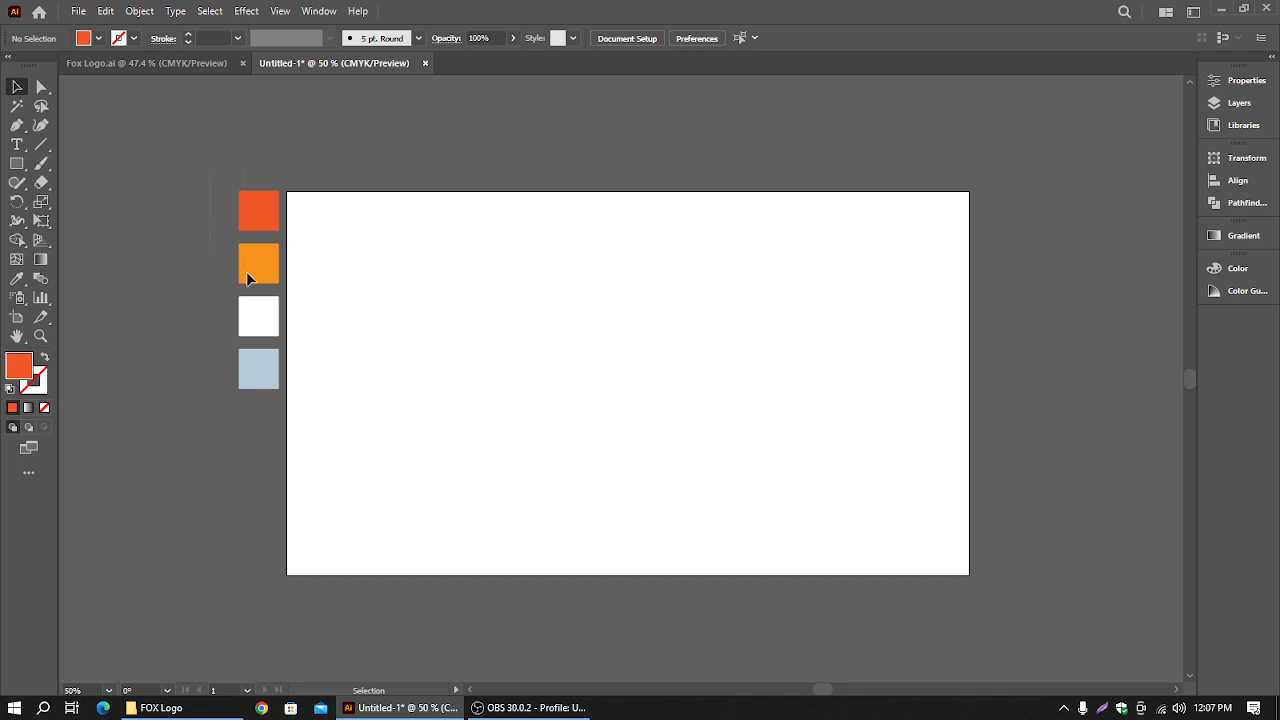
{"action": "left_click_drag", "start_coordinate": [255, 370], "coordinate": [259, 416]}
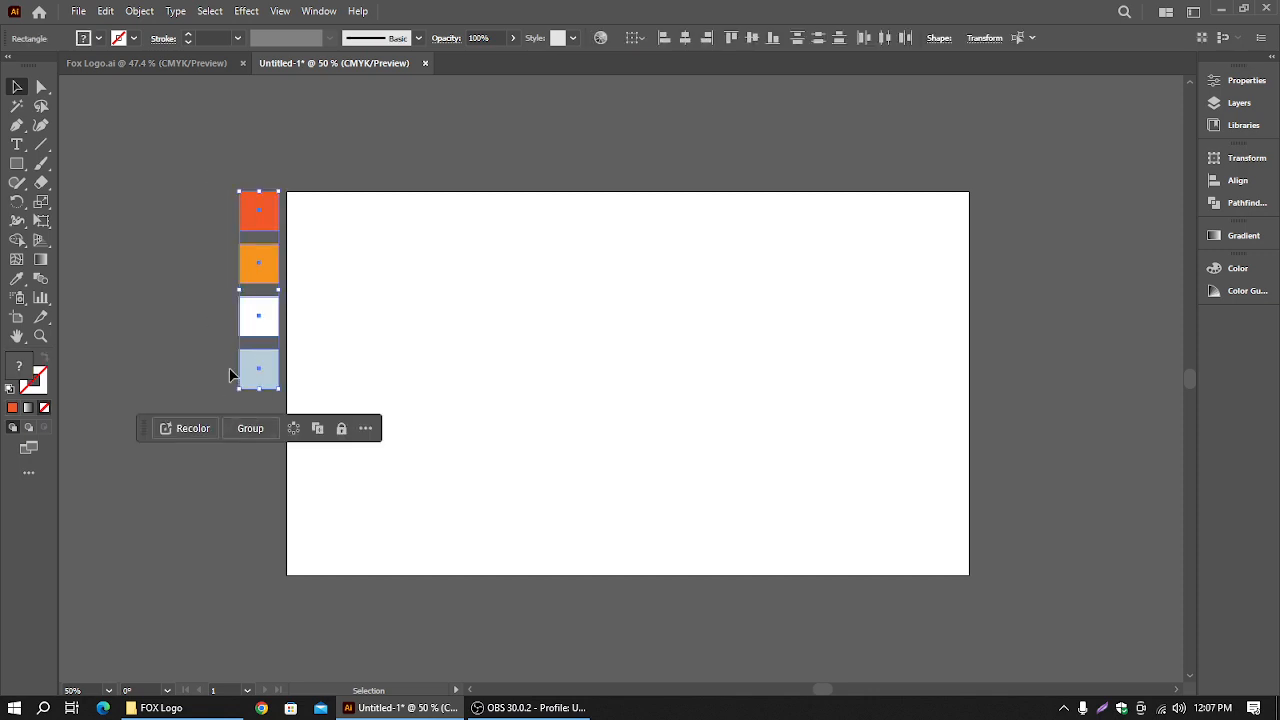
{"action": "left_click", "coordinate": [211, 210]}
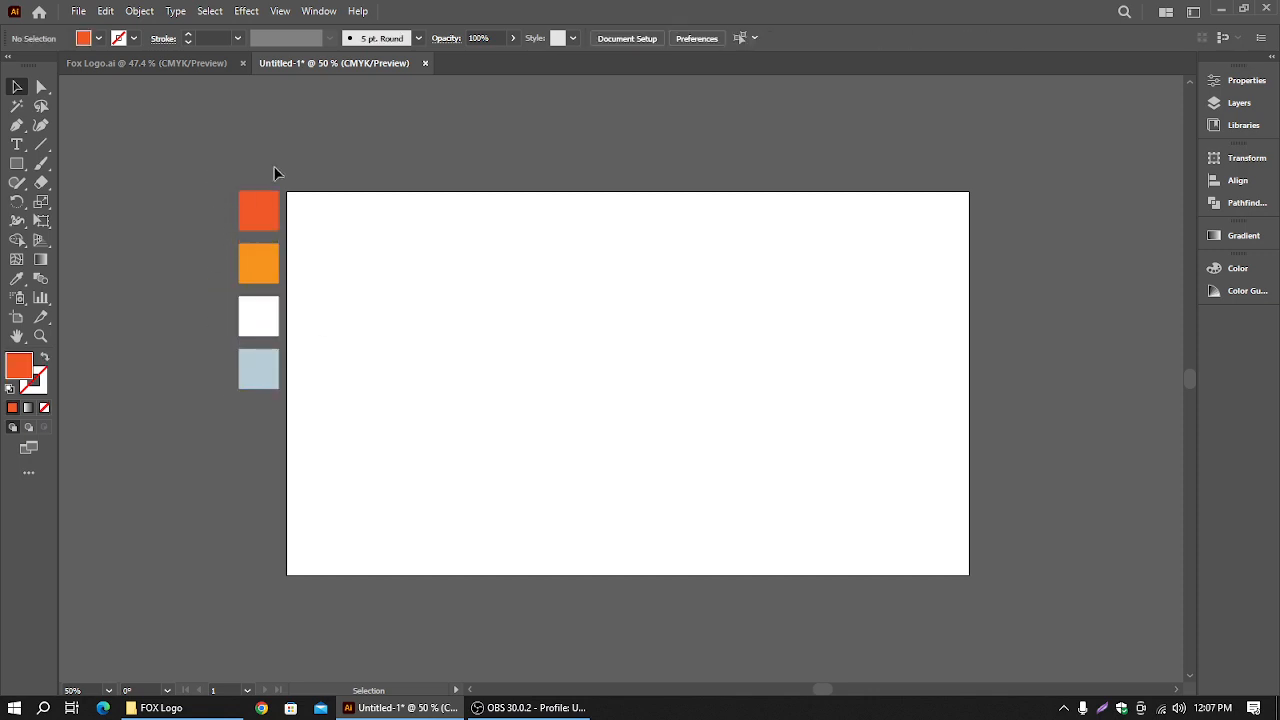
Examine the shapes of the head, ears, eyes and nose in the finished fox logo in Fox Logo.ai
{"action": "left_click", "coordinate": [189, 66]}
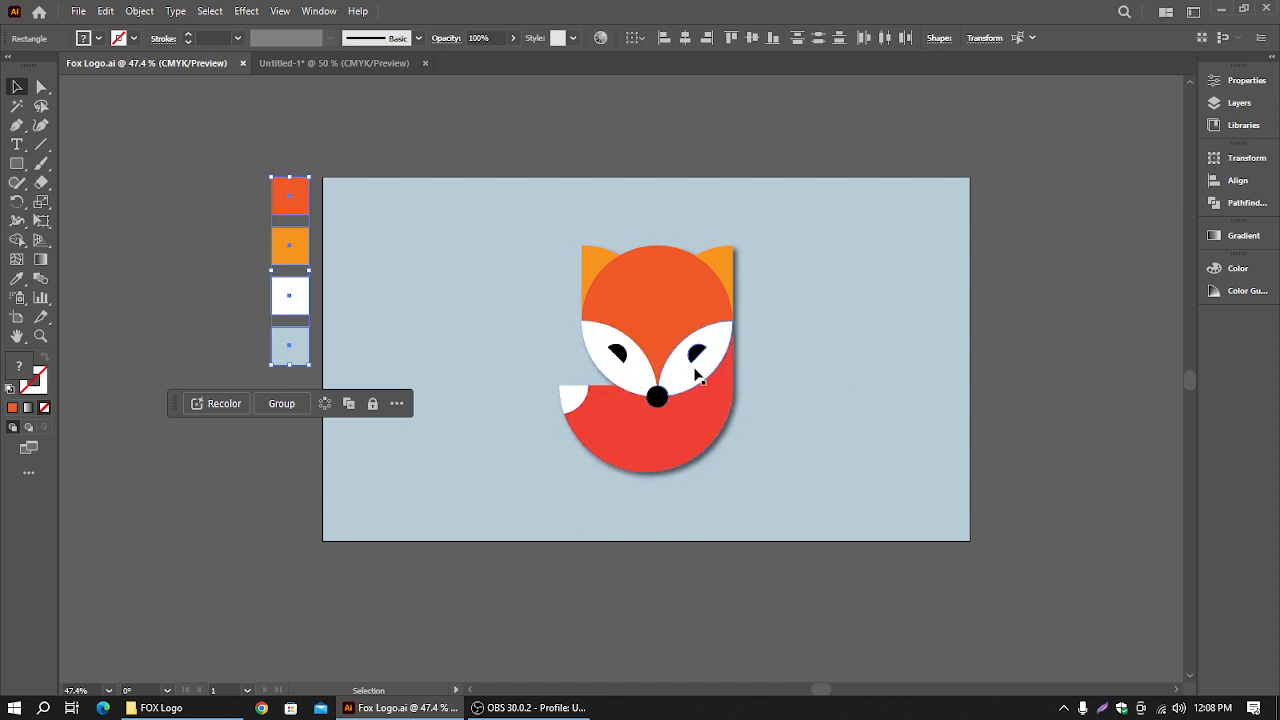
{"action": "scroll", "coordinate": [762, 429], "scroll_direction": "up", "scroll_amount": 4}
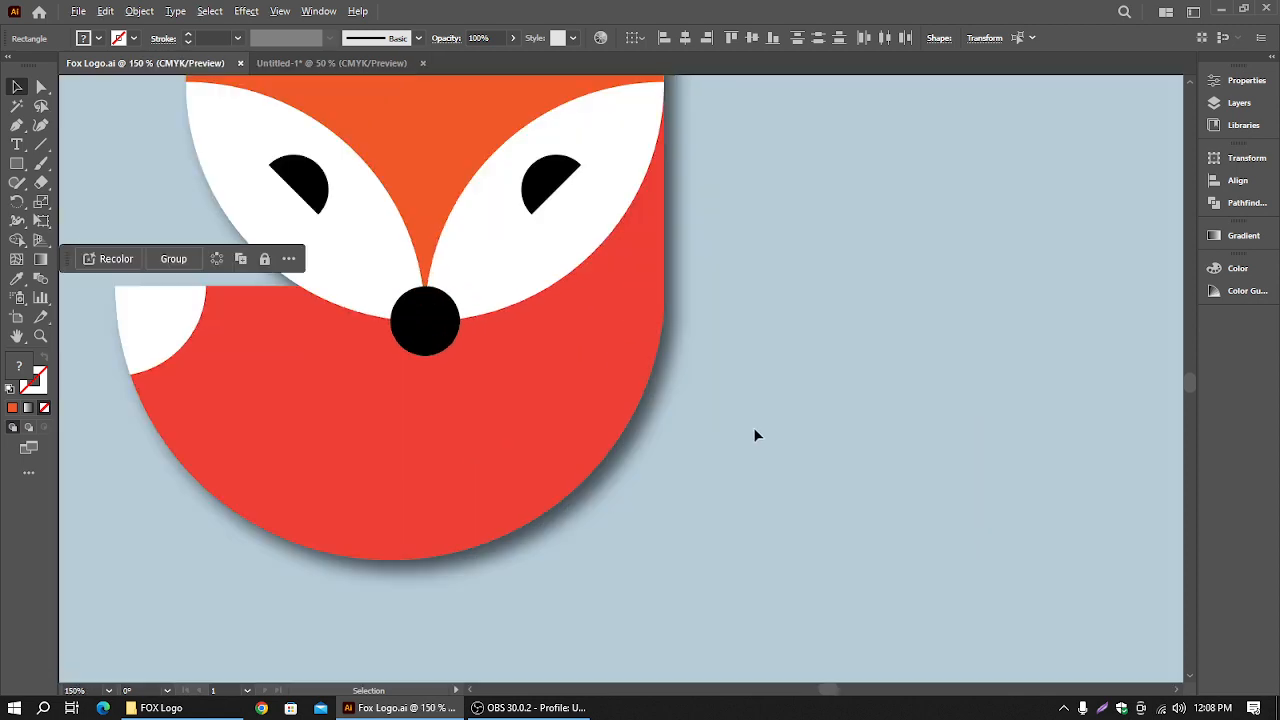
{"action": "left_click_drag", "start_coordinate": [741, 335], "coordinate": [865, 479]}
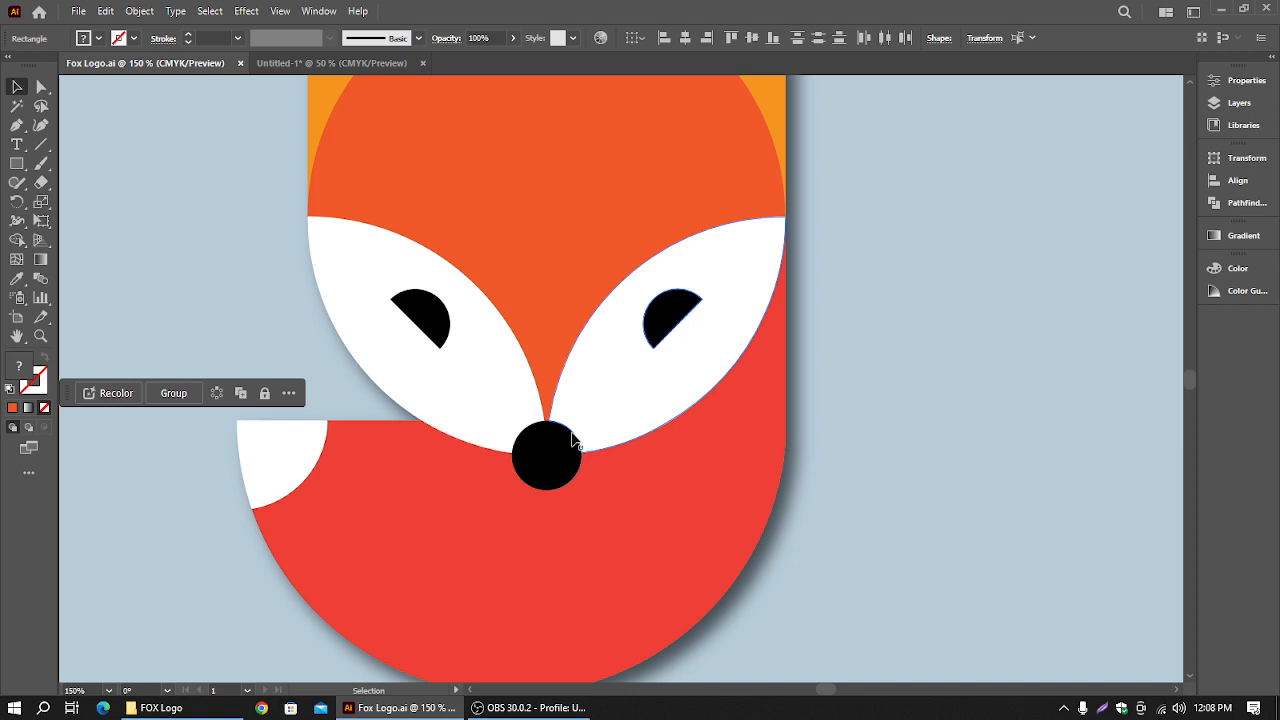
{"action": "scroll", "coordinate": [535, 480], "scroll_direction": "up", "scroll_amount": 3}
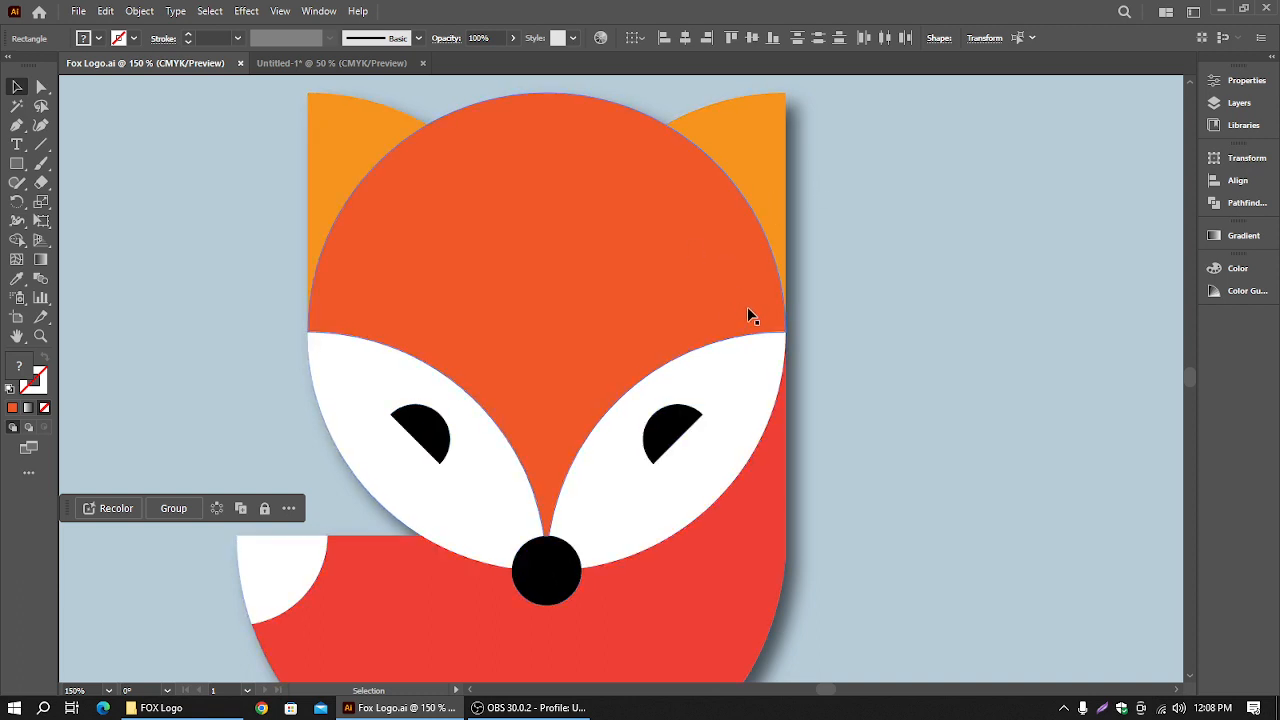
In the untitled document, draw an orange-red circle about 315 px in diameter at the centre of the artboard
{"action": "scroll", "coordinate": [753, 327], "scroll_direction": "down", "scroll_amount": 3}
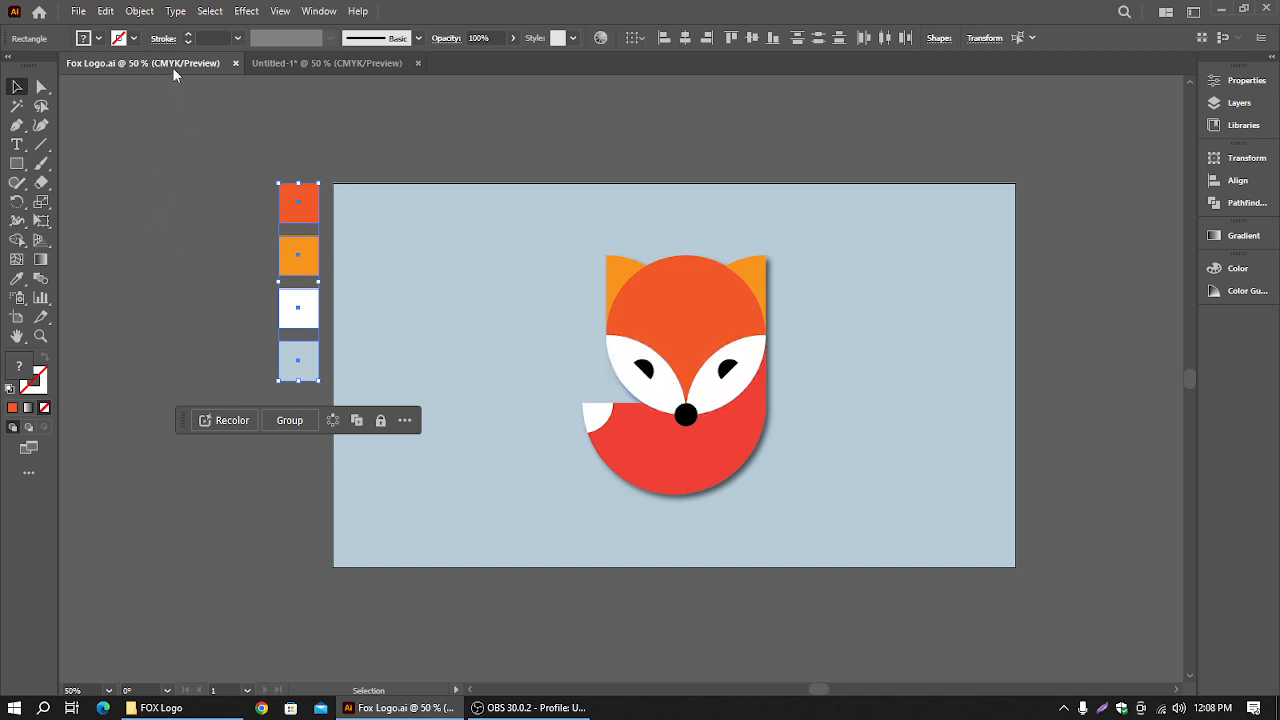
{"action": "left_click", "coordinate": [326, 63]}
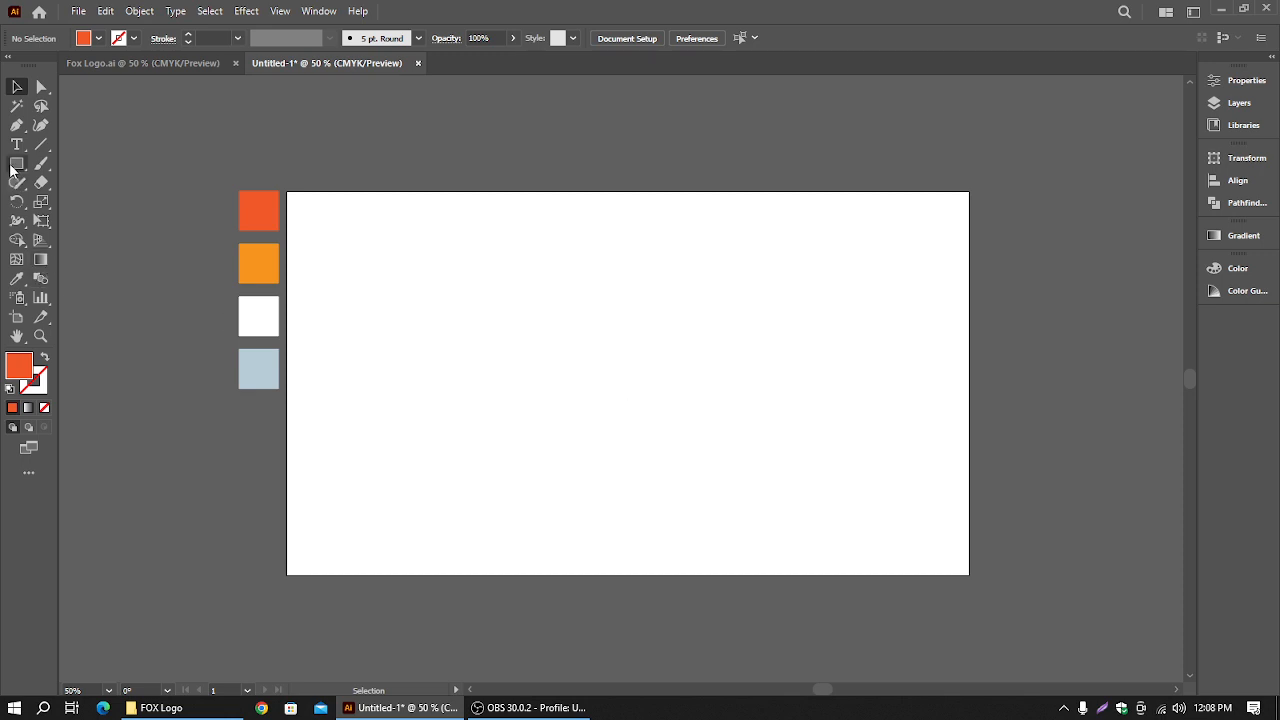
{"action": "left_click_drag", "start_coordinate": [12, 168], "coordinate": [88, 206]}
{"action": "left_click_drag", "start_coordinate": [628, 388], "coordinate": [710, 474]}
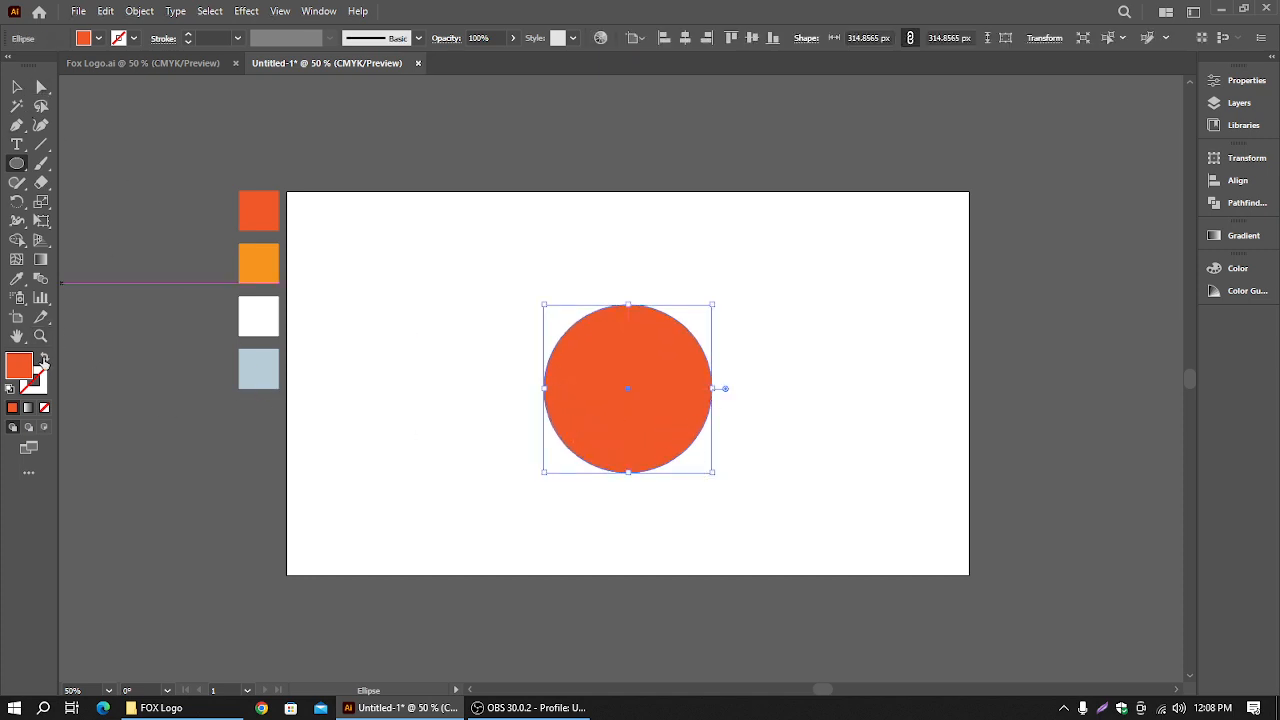
Swap the circle's fill and stroke, leaving an orange-red outline with no fill
{"action": "left_click", "coordinate": [44, 357]}
{"action": "left_click", "coordinate": [16, 88]}
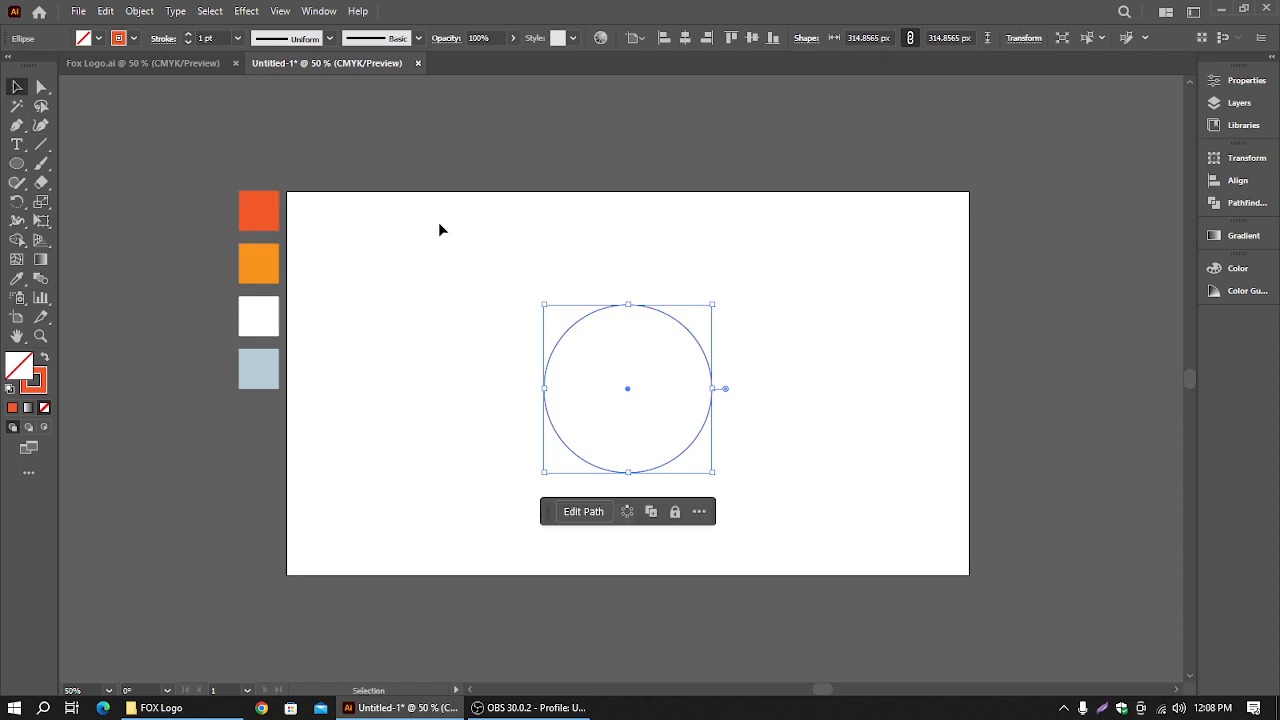
{"action": "left_click", "coordinate": [524, 220]}
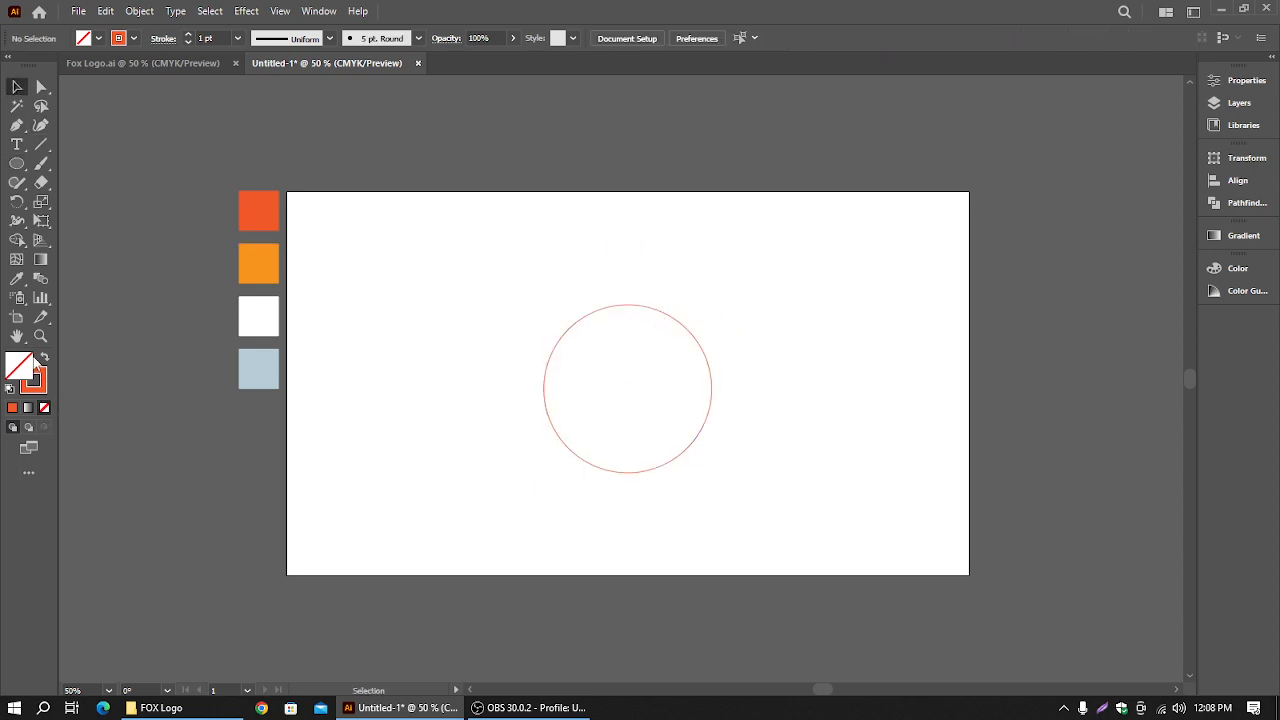
Scale the circle down about its centre to 115 px in diameter and shift it slightly up and to the left
{"action": "left_click", "coordinate": [662, 468]}
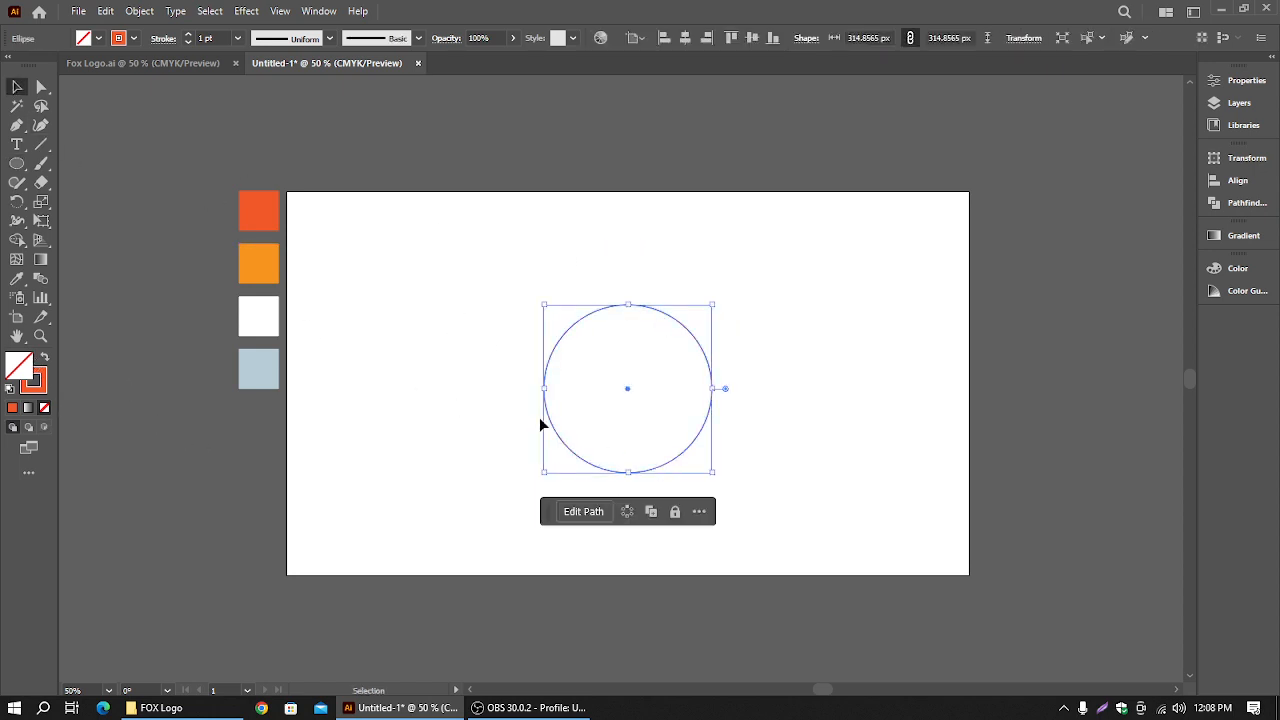
{"action": "scroll", "coordinate": [555, 420], "scroll_direction": "up", "scroll_amount": 2}
{"action": "key", "text": "space"}
{"action": "left_click_drag", "start_coordinate": [707, 408], "coordinate": [606, 377]}
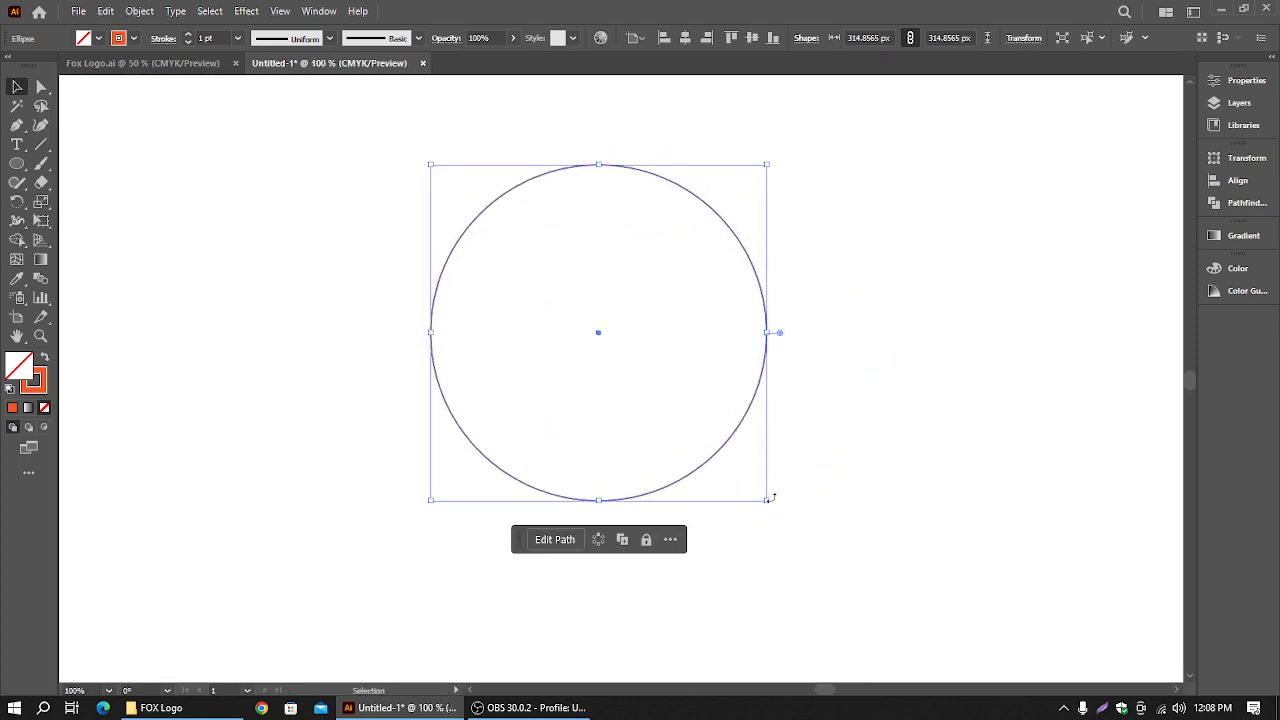
{"action": "left_click_drag", "start_coordinate": [767, 499], "coordinate": [660, 394]}
{"action": "left_click", "coordinate": [703, 258]}
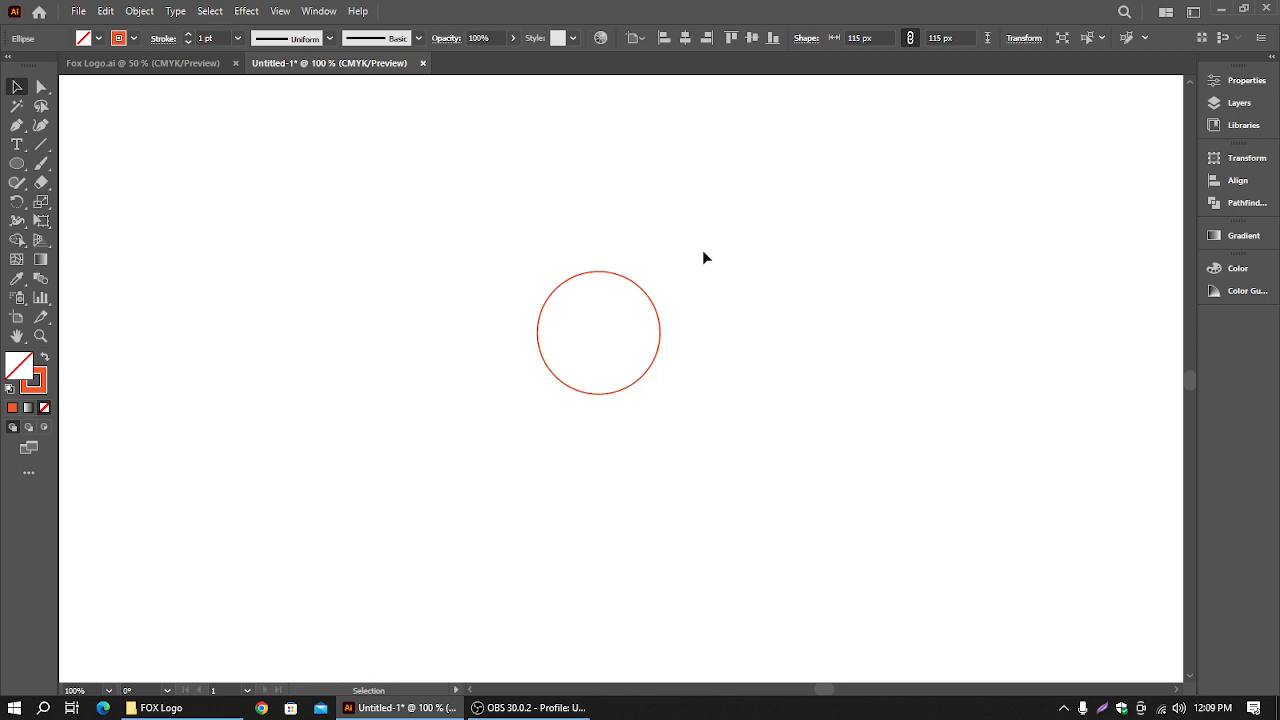
{"action": "left_click_drag", "start_coordinate": [652, 300], "coordinate": [623, 266]}
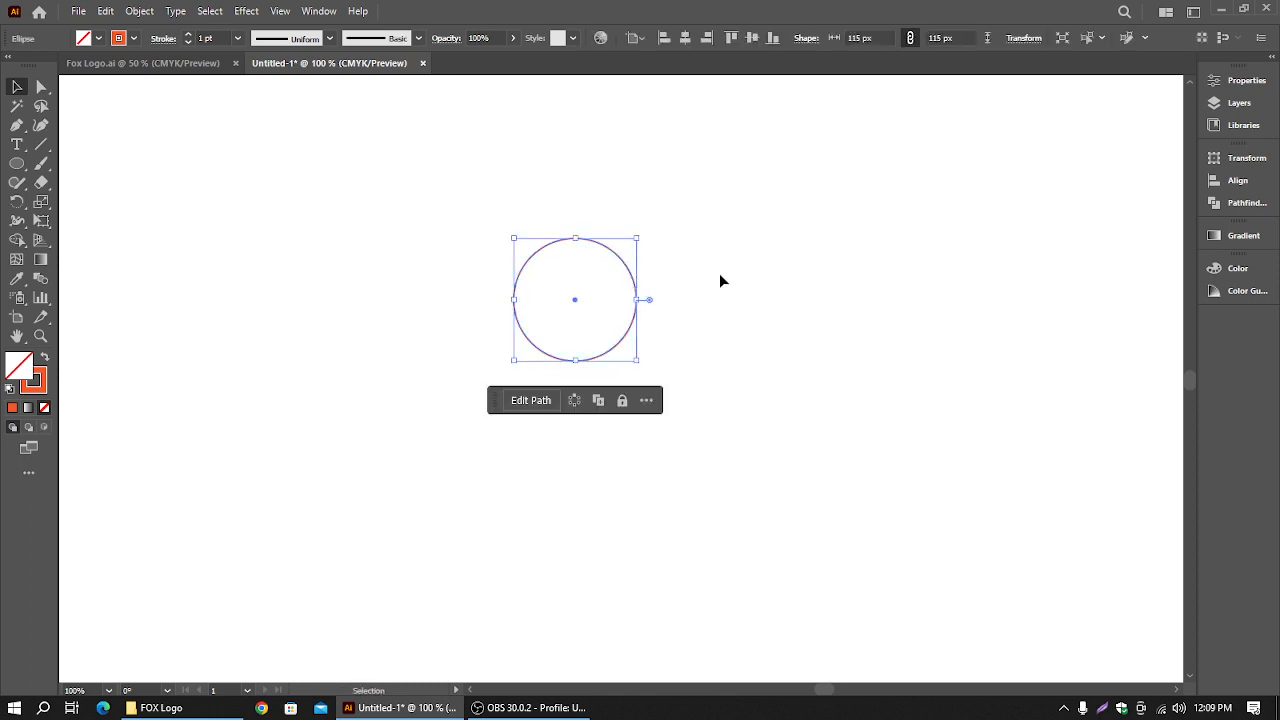
{"action": "left_click", "coordinate": [721, 280]}
Copy the circle to the right by half its diameter, and copy the original circle straight down by half its diameter
{"action": "left_click", "coordinate": [637, 300]}
{"action": "left_click_drag", "start_coordinate": [624, 343], "coordinate": [686, 342]}
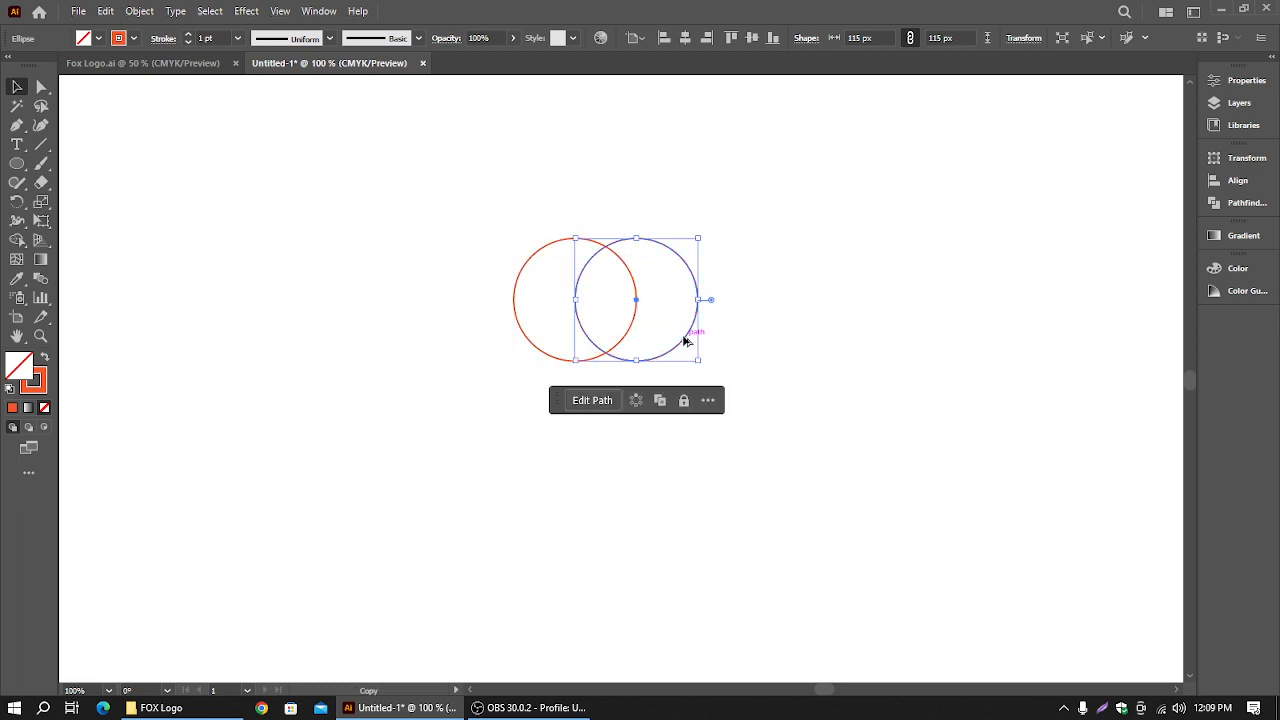
{"action": "left_click", "coordinate": [769, 267]}
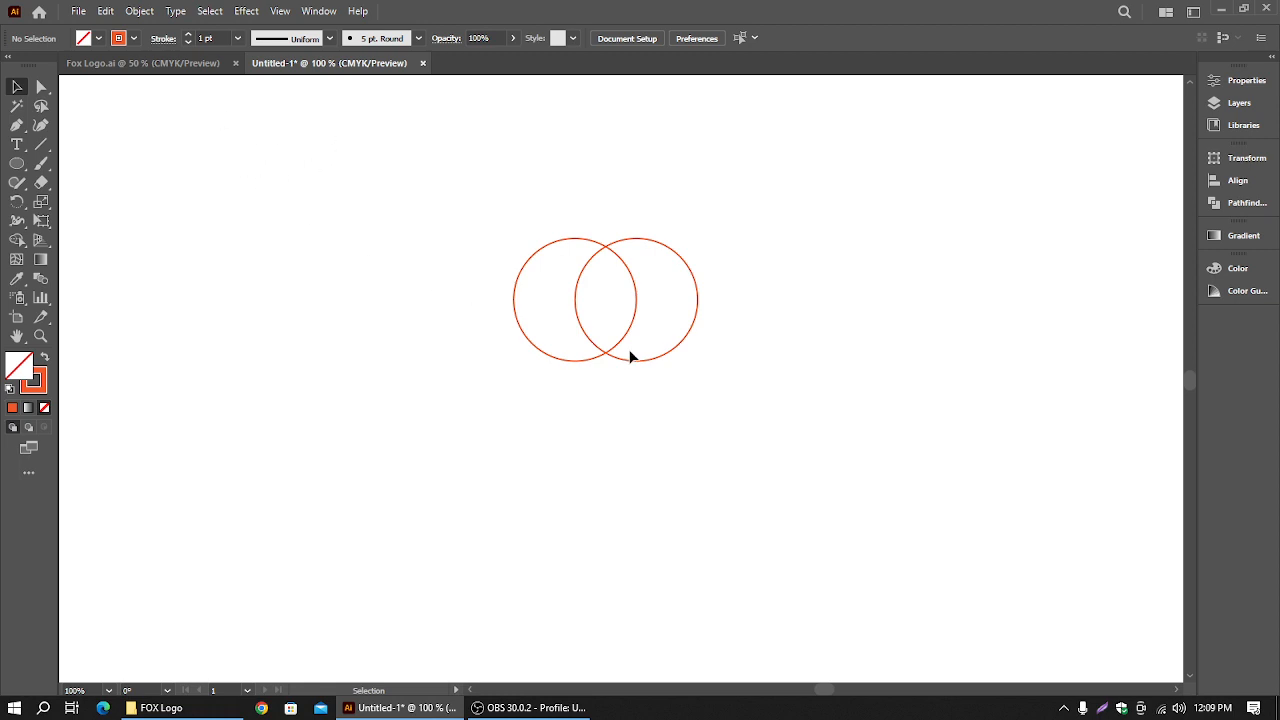
{"action": "left_click", "coordinate": [574, 361]}
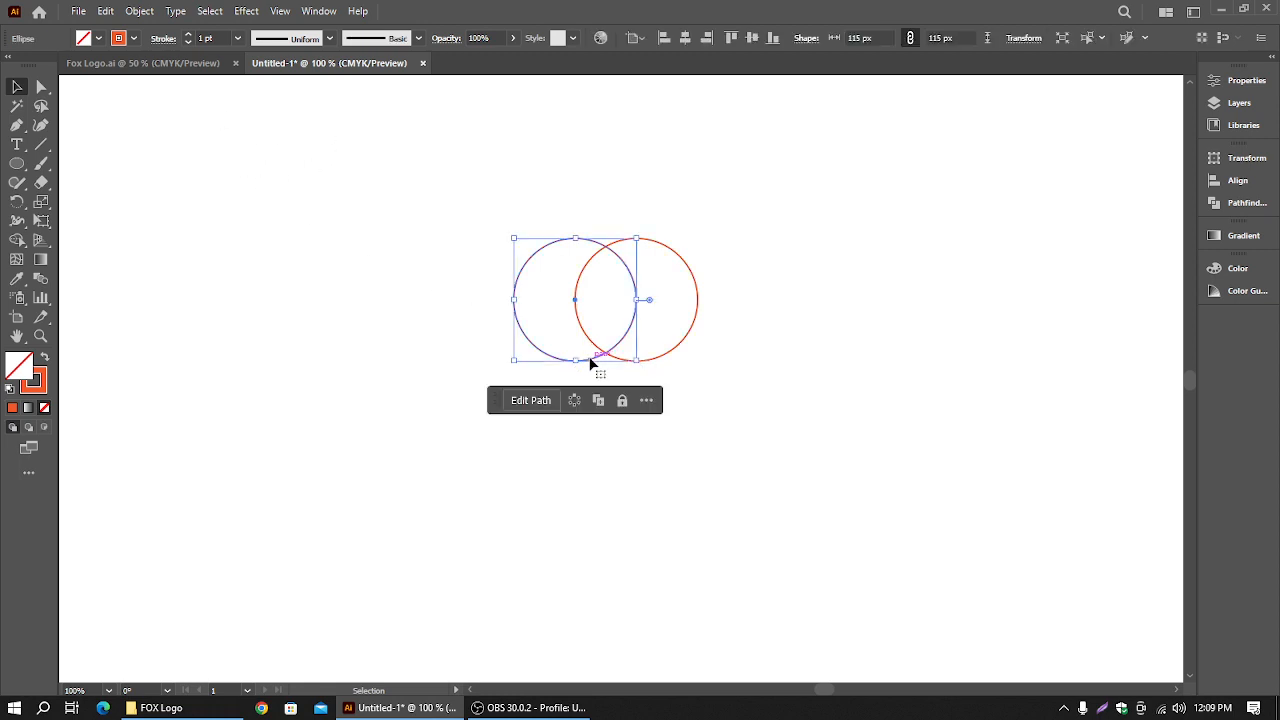
{"action": "left_click_drag", "start_coordinate": [590, 364], "coordinate": [590, 425]}
{"action": "left_click", "coordinate": [733, 324]}
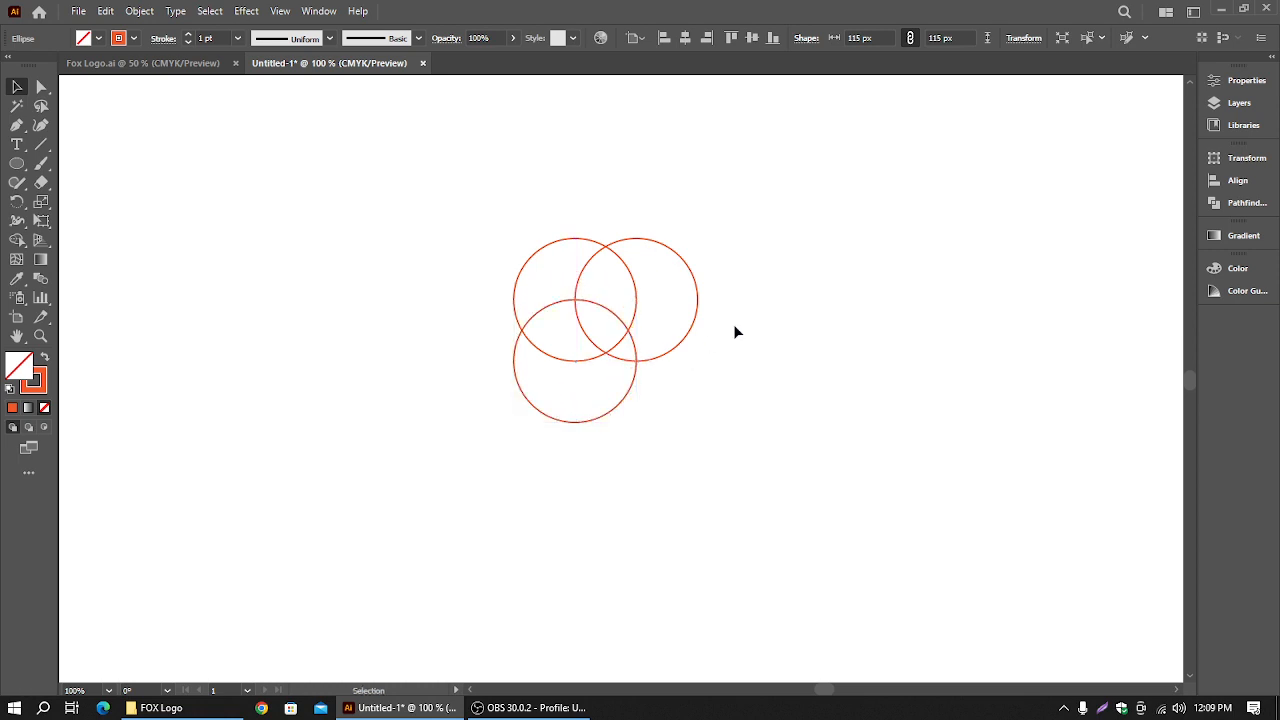
After checking the fox's face in Fox Logo.ai, draw a vertical line through the centre of the upper-left circle, extending past the circles at both ends
{"action": "left_click", "coordinate": [150, 63]}
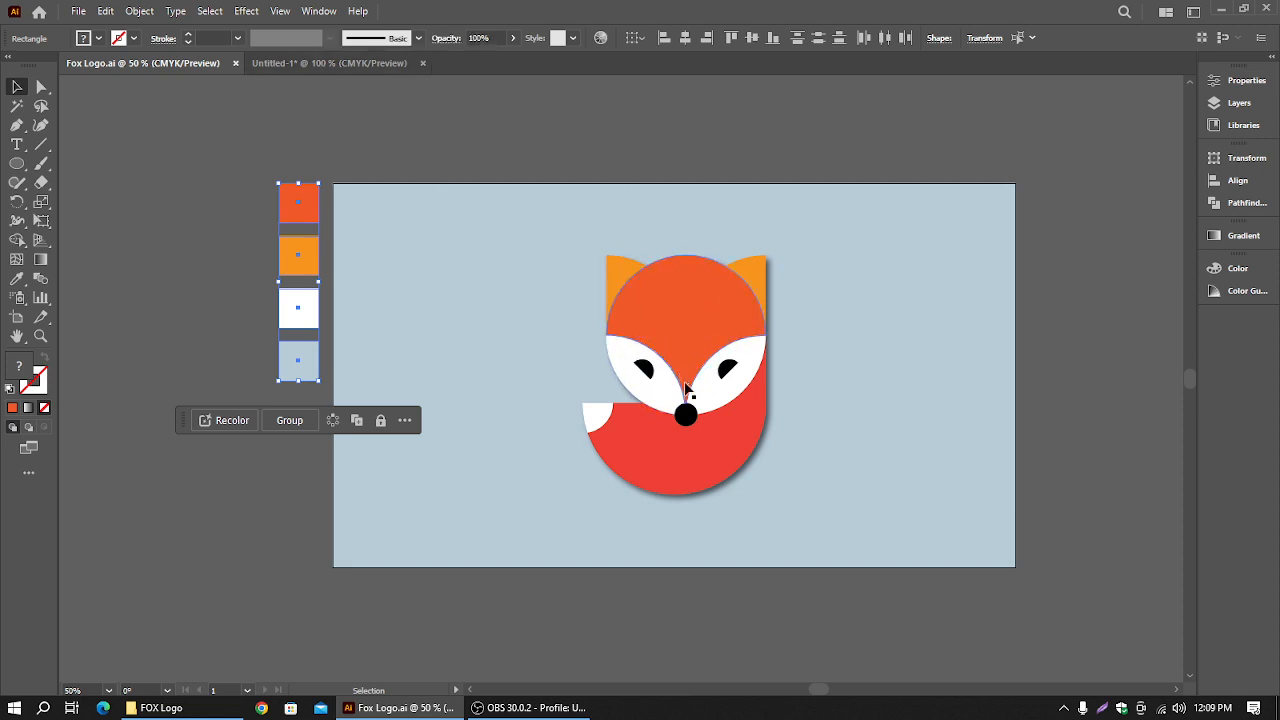
{"action": "left_click", "coordinate": [316, 63]}
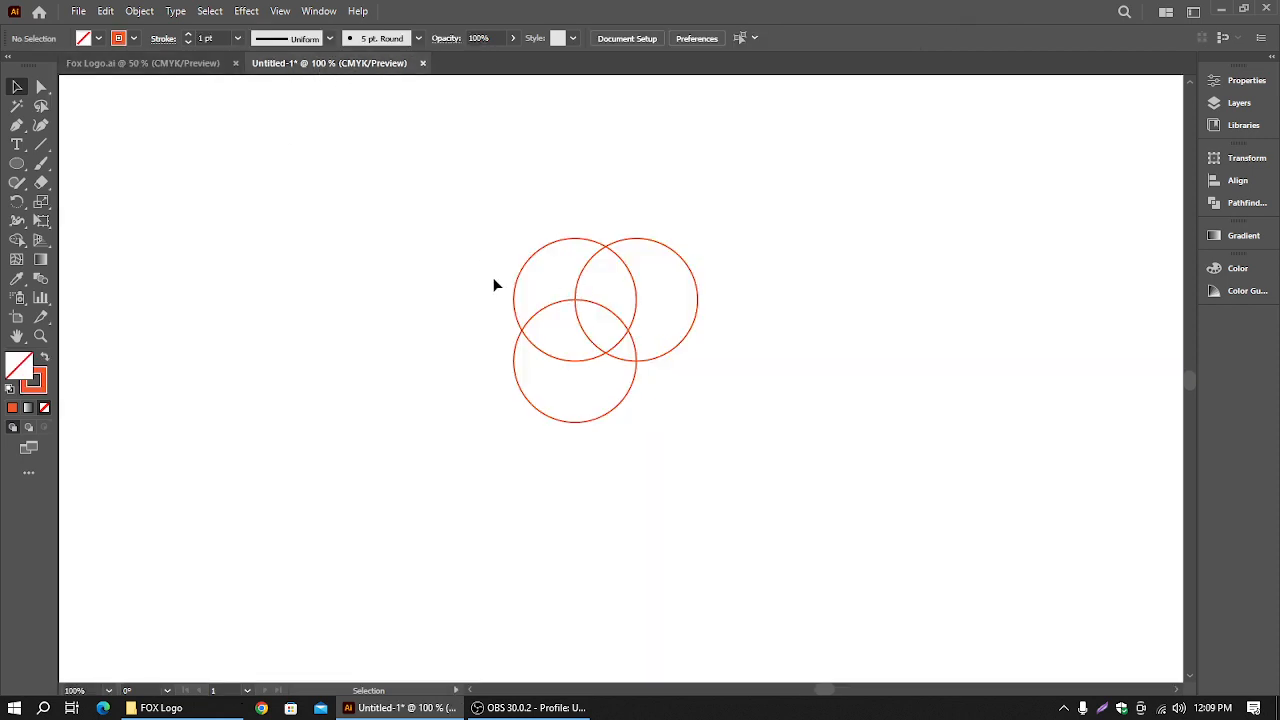
{"action": "left_click", "coordinate": [142, 63]}
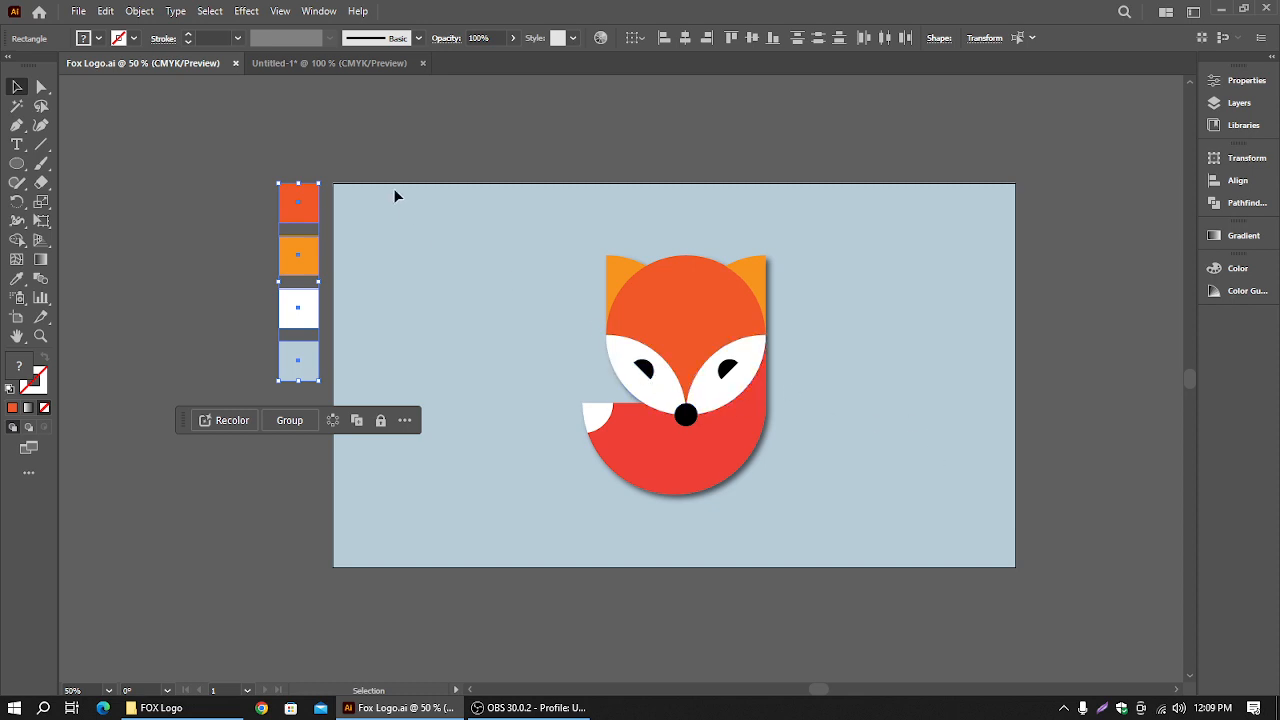
{"action": "left_click", "coordinate": [352, 63]}
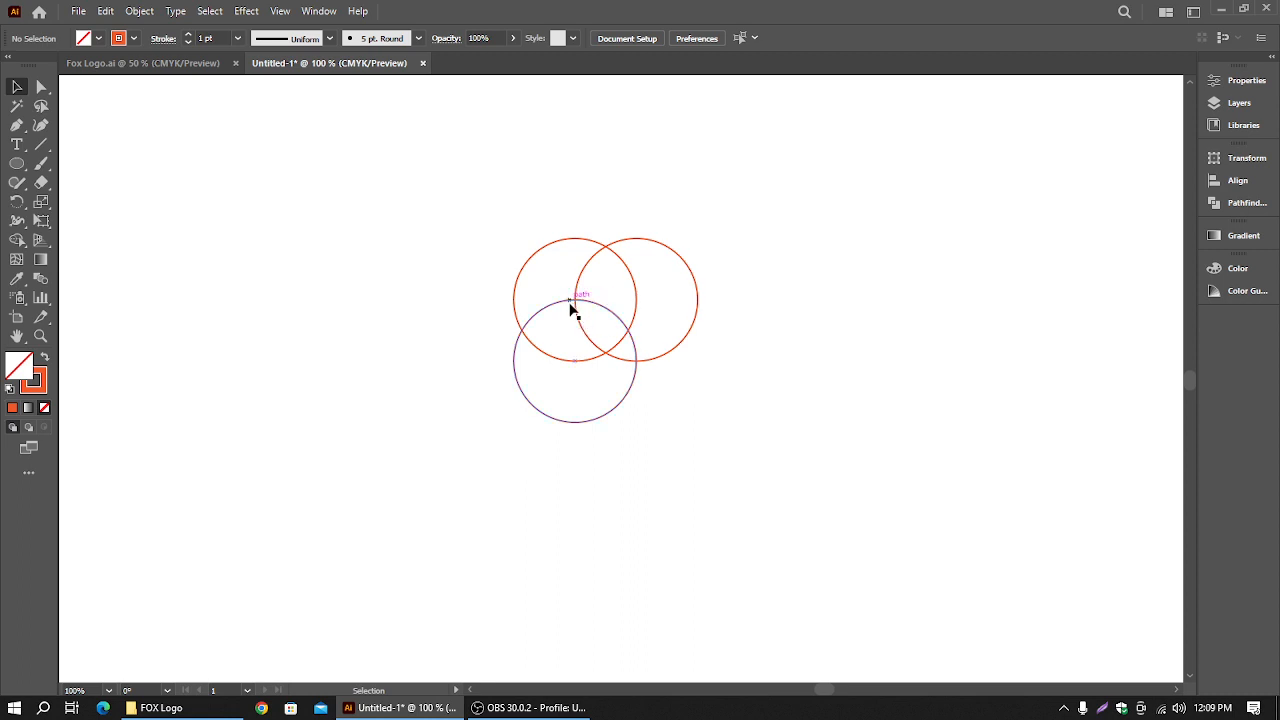
{"action": "left_click", "coordinate": [41, 145]}
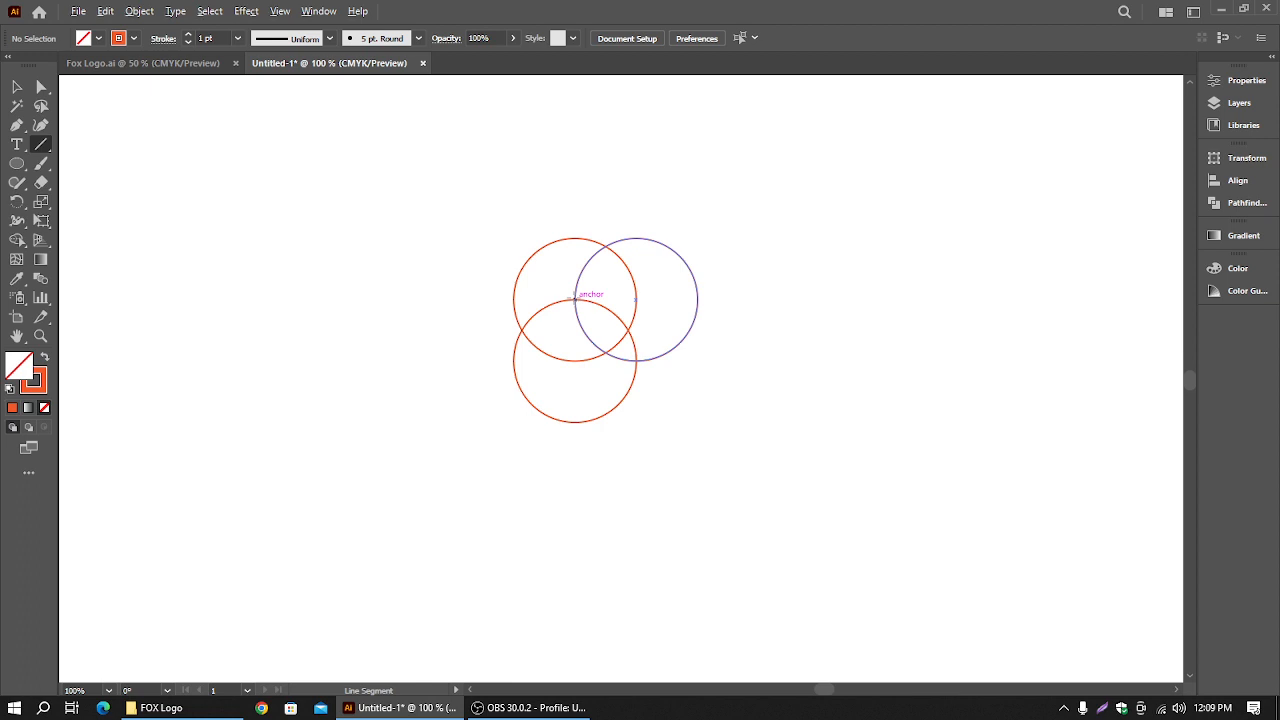
{"action": "left_click_drag", "start_coordinate": [575, 297], "coordinate": [569, 486]}
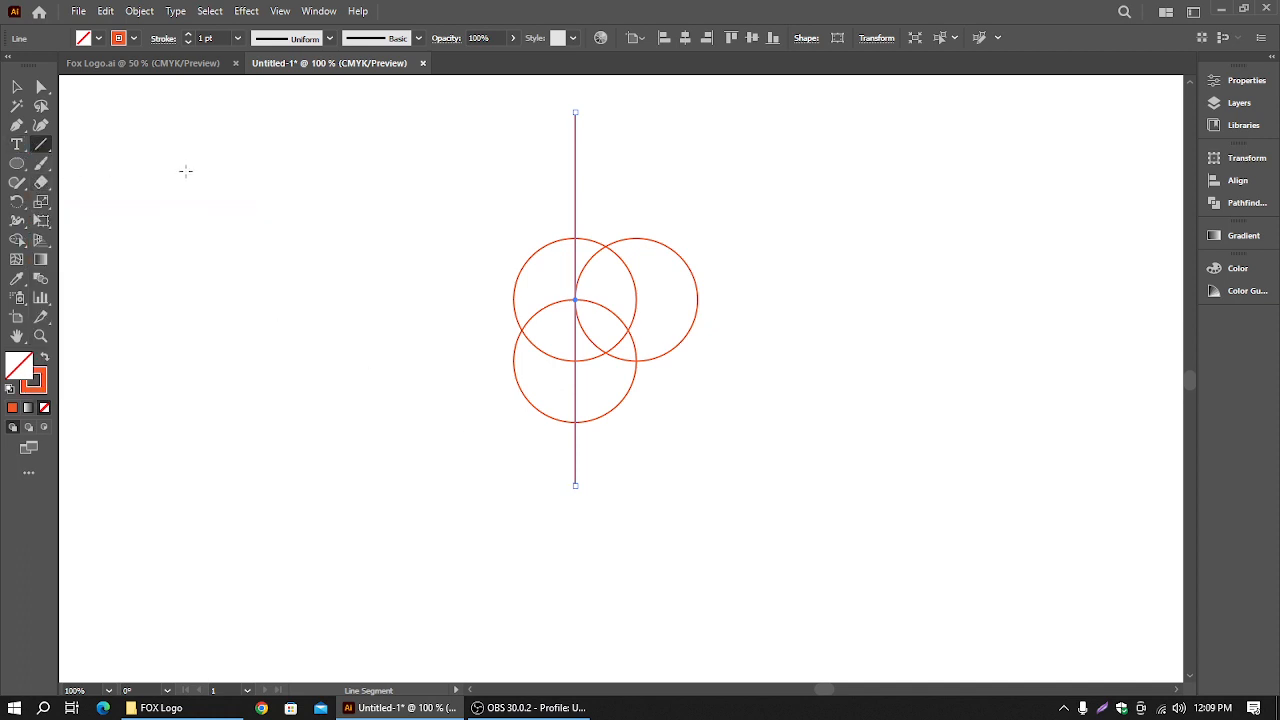
{"action": "left_click", "coordinate": [16, 87]}
{"action": "left_click", "coordinate": [390, 174]}
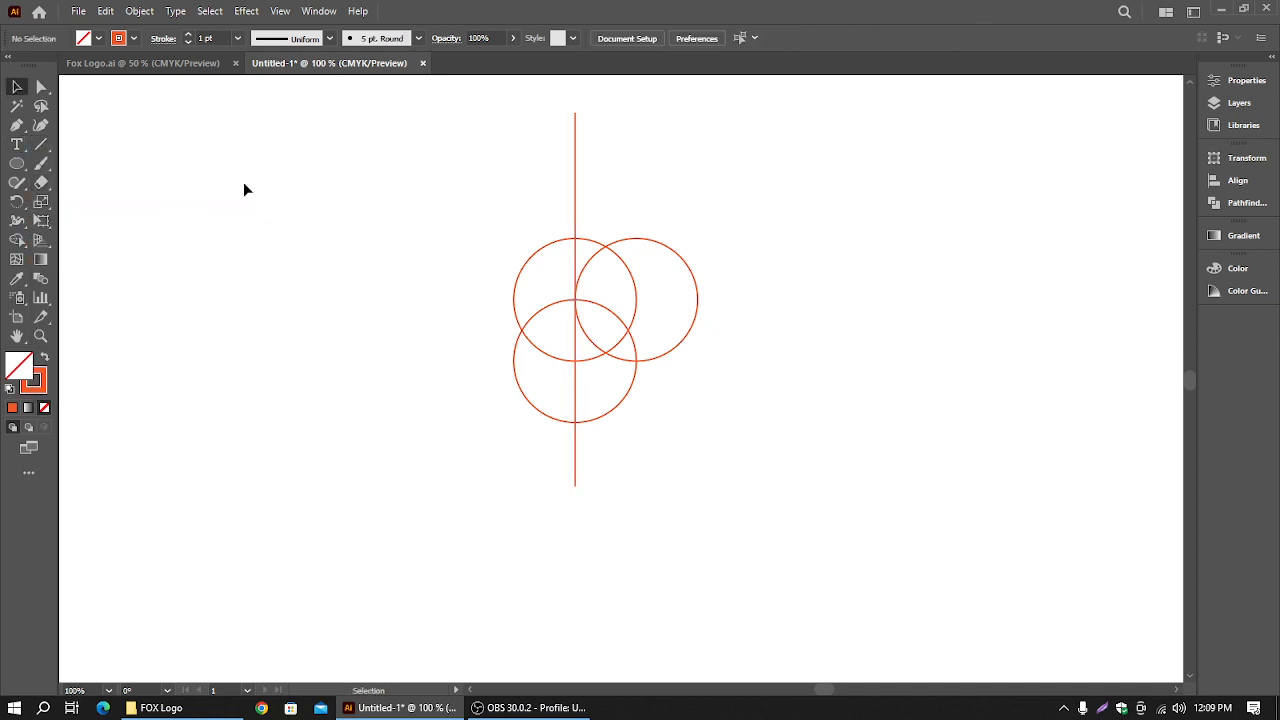
Draw a diagonal line across the overlap of the right and lower circles, from the upper-left circle's centre to the right circle's bottom anchor
{"action": "scroll", "coordinate": [601, 281], "scroll_direction": "up", "scroll_amount": 1}
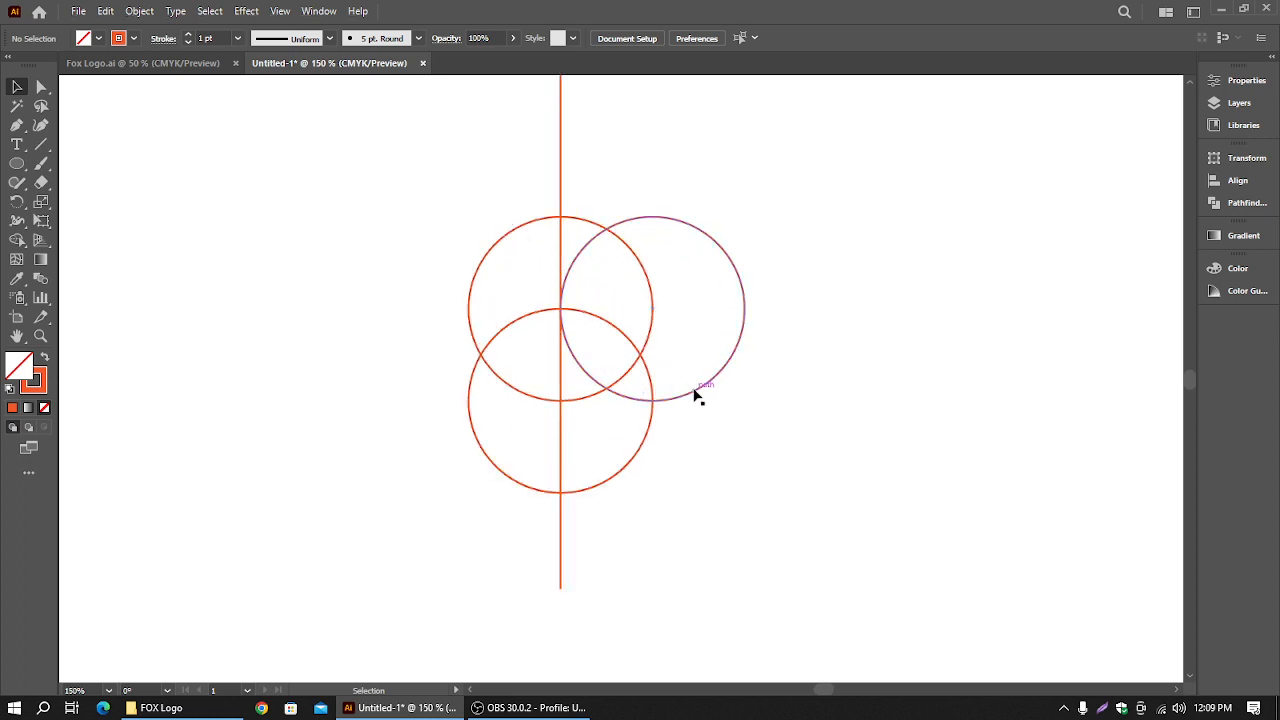
{"action": "left_click", "coordinate": [201, 63]}
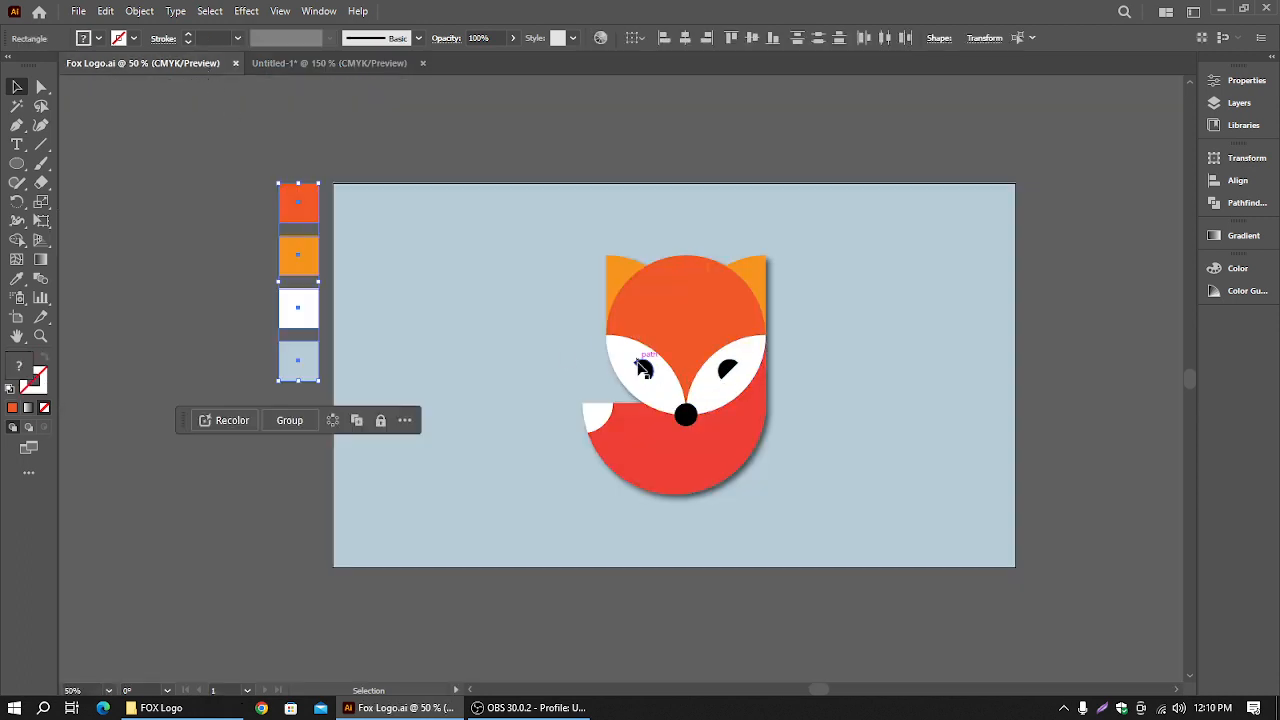
{"action": "left_click", "coordinate": [326, 60]}
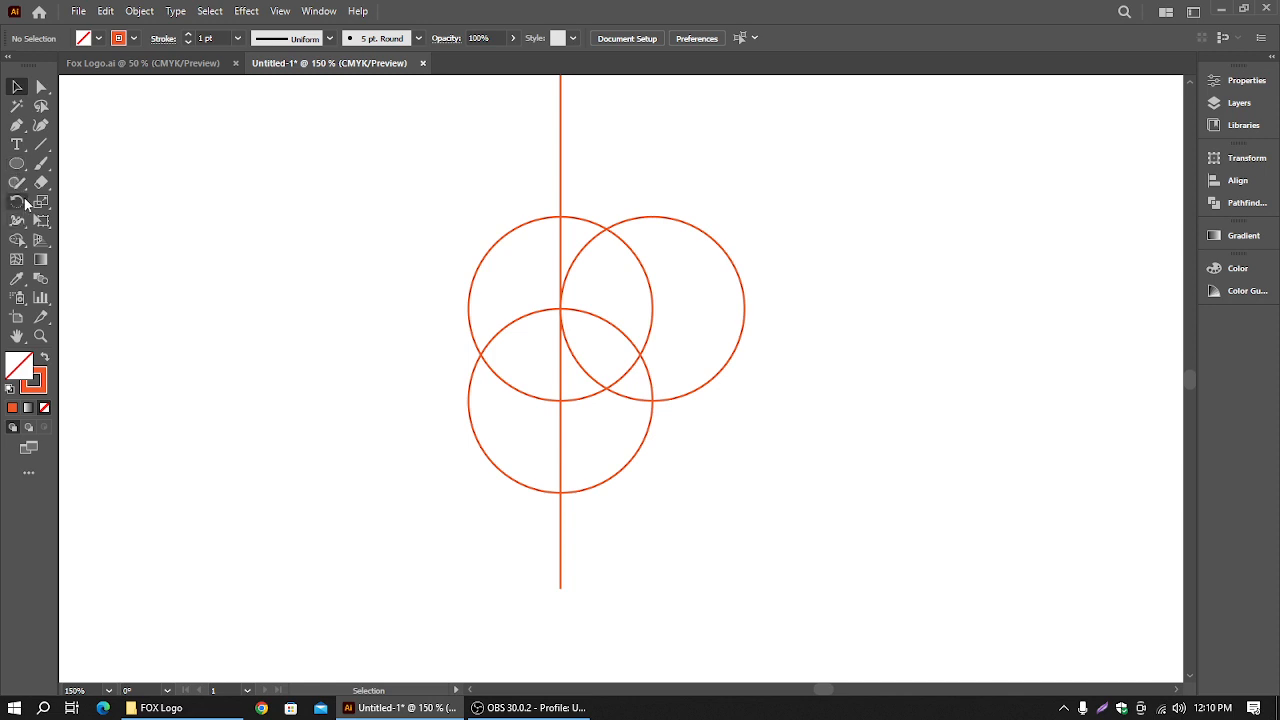
{"action": "left_click", "coordinate": [41, 146]}
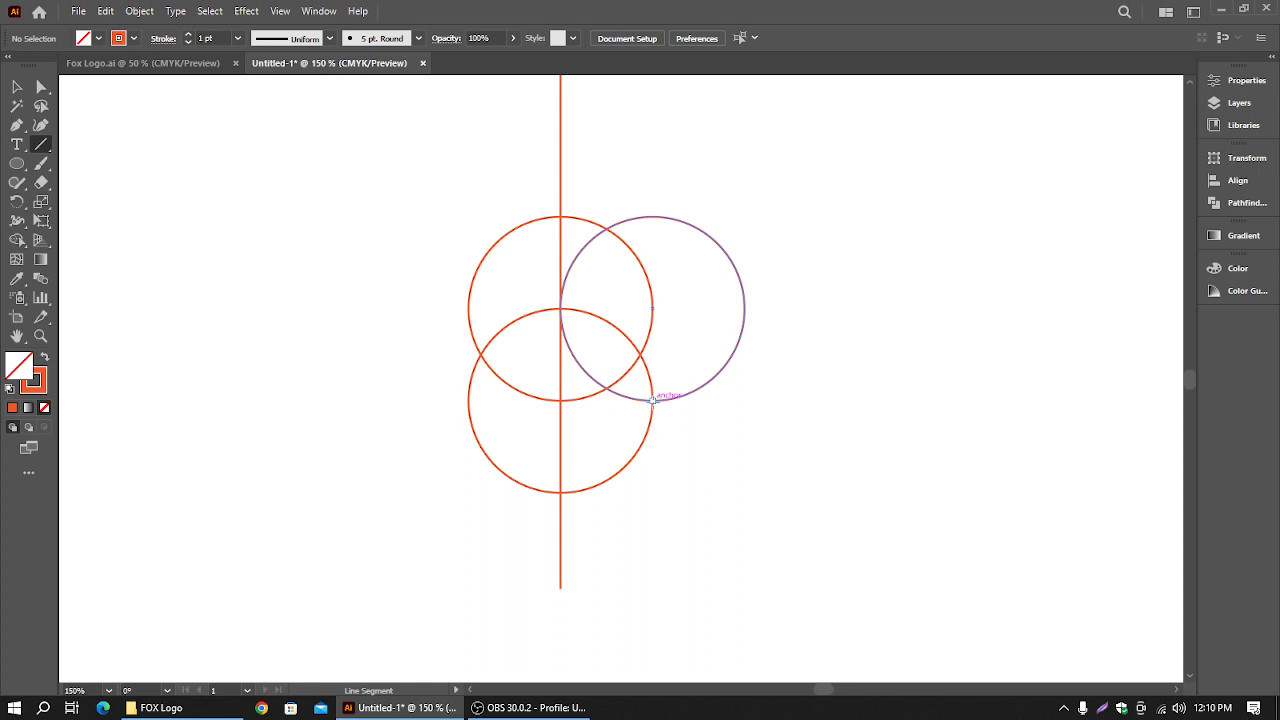
{"action": "mouse_move", "coordinate": [653, 400]}
{"action": "left_mouse_down"}
{"action": "mouse_move", "coordinate": [560, 309]}
{"action": "mouse_move", "coordinate": [552, 336]}
{"action": "mouse_move", "coordinate": [560, 311]}
{"action": "left_mouse_up"}
{"action": "left_click", "coordinate": [16, 87]}
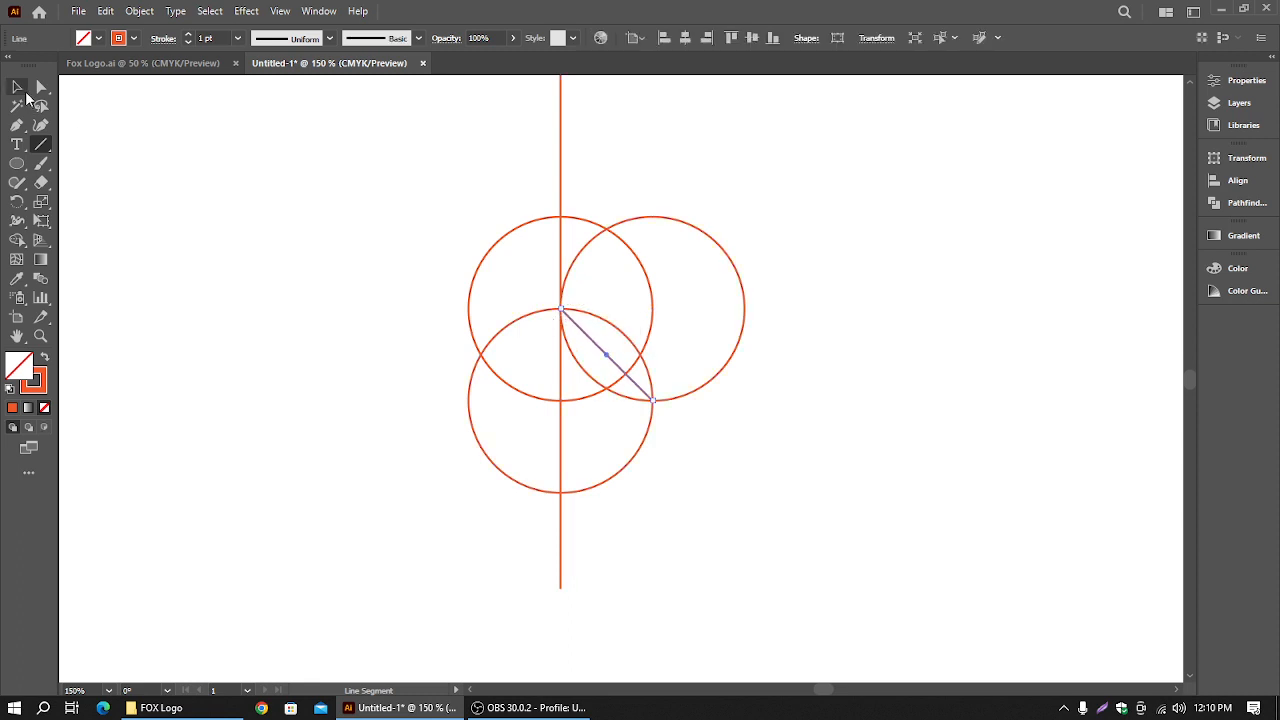
{"action": "left_click", "coordinate": [310, 175]}
Examine the circle and line intersections close up in outline mode, and compare the construction with the fox's face in Fox Logo.ai
{"action": "scroll", "coordinate": [775, 417], "scroll_direction": "left", "scroll_amount": 2}
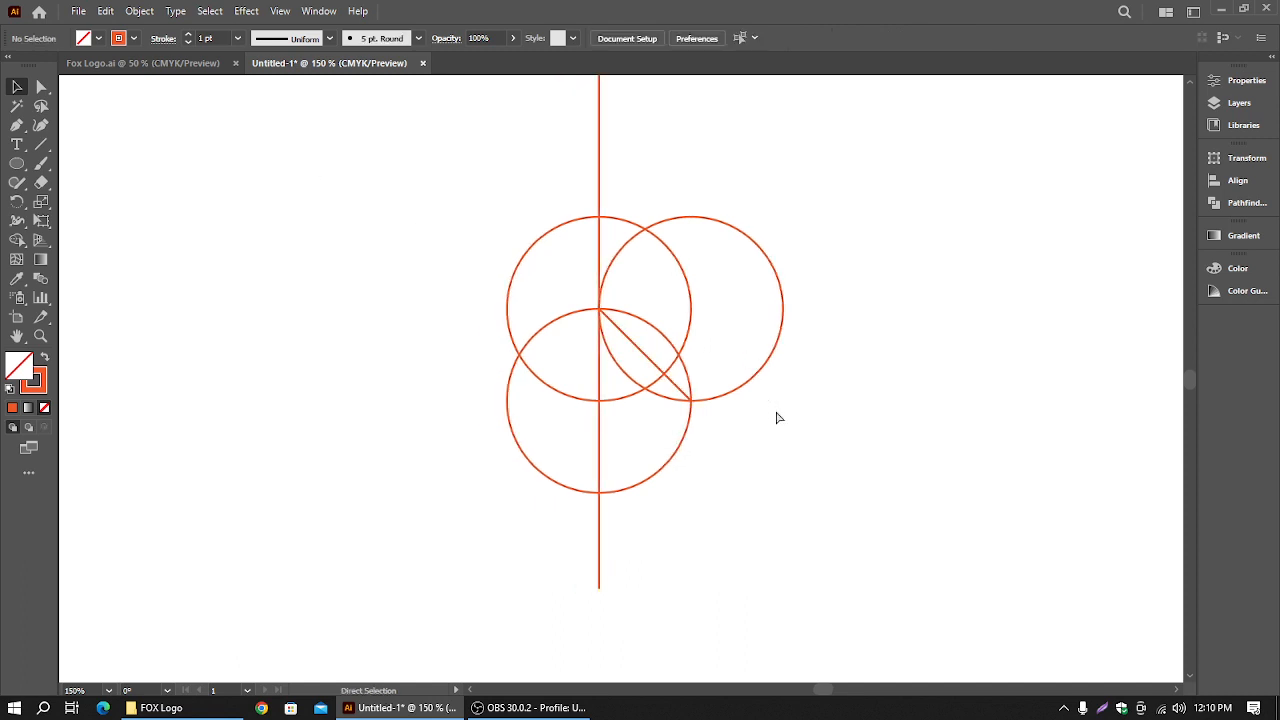
{"action": "scroll", "coordinate": [775, 417], "scroll_direction": "up", "scroll_amount": 1}
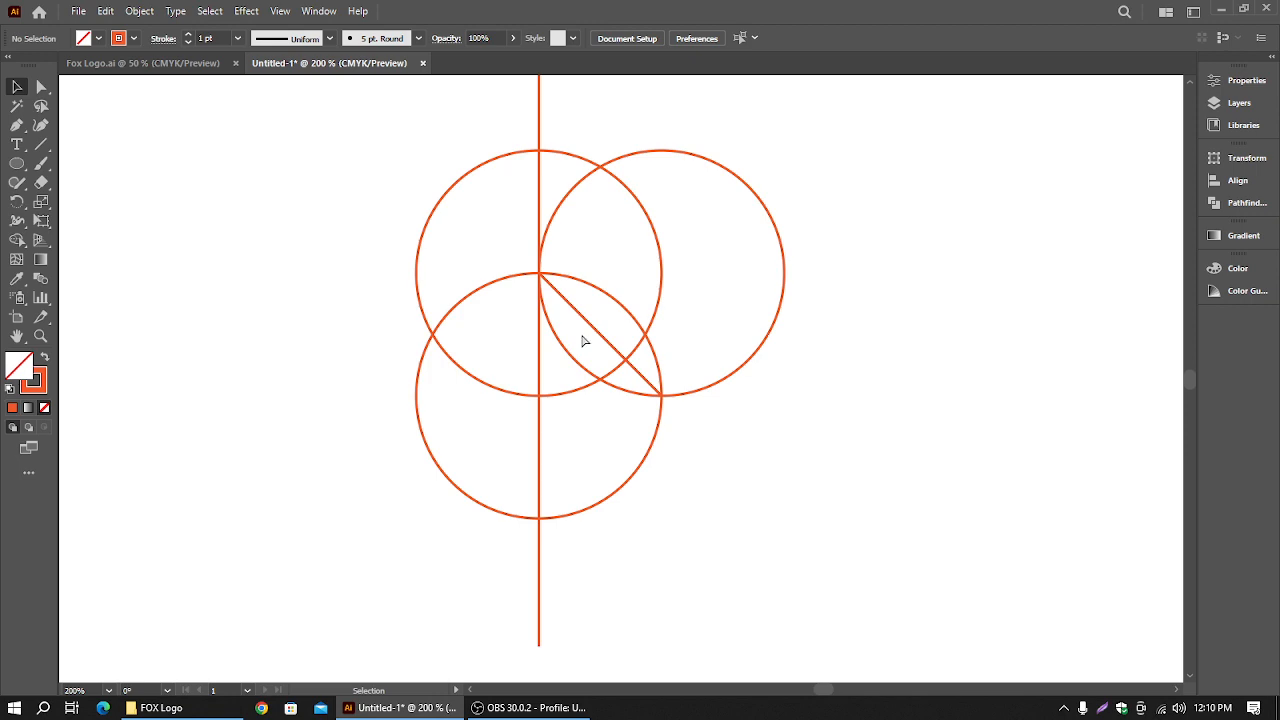
{"action": "key", "text": "ctrl+y"}
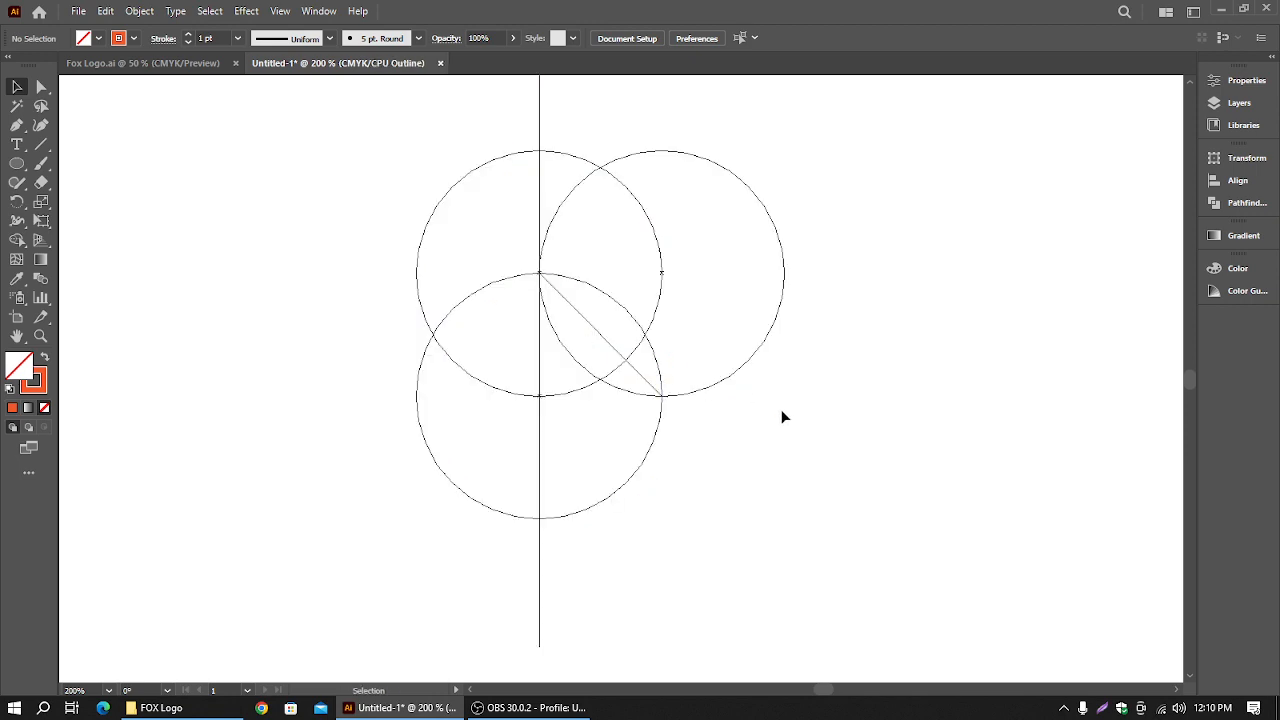
{"action": "scroll", "coordinate": [734, 423], "scroll_direction": "up", "scroll_amount": 2}
{"action": "left_click_drag", "start_coordinate": [389, 200], "coordinate": [579, 358]}
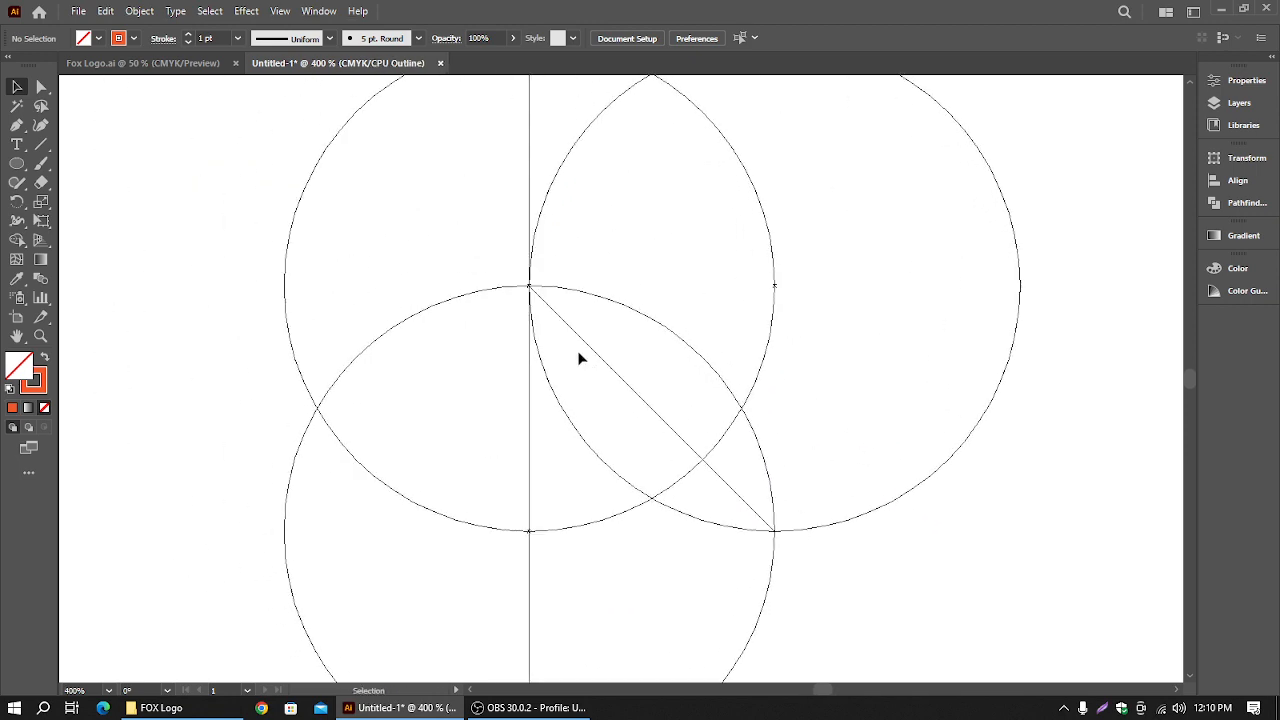
{"action": "scroll", "coordinate": [583, 356], "scroll_direction": "up", "scroll_amount": 2}
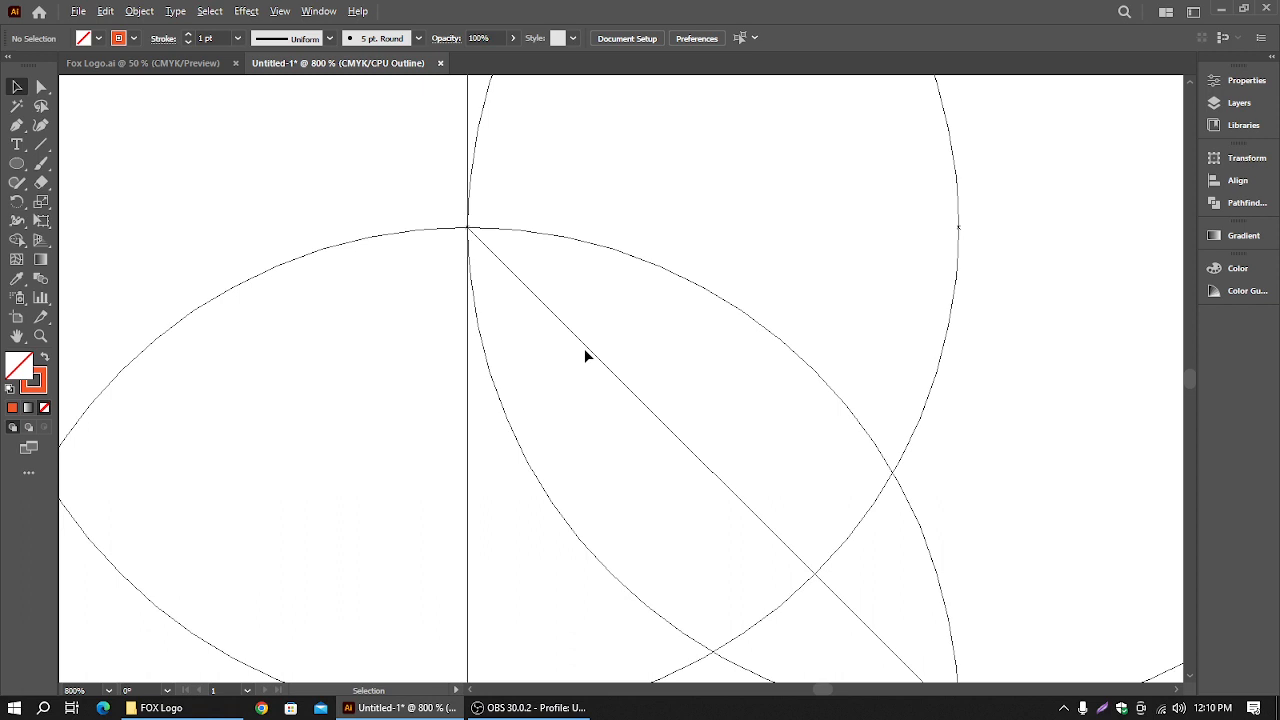
{"action": "scroll", "coordinate": [586, 356], "scroll_direction": "down", "scroll_amount": 4}
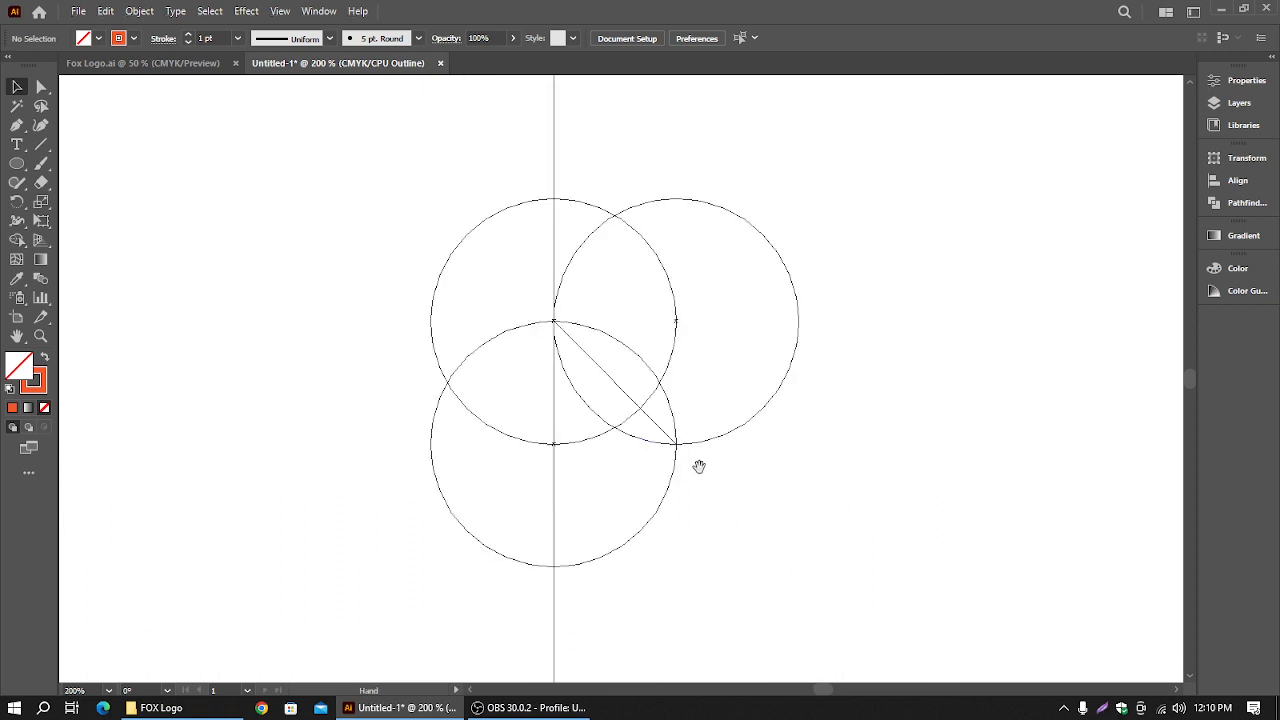
{"action": "left_click_drag", "start_coordinate": [699, 467], "coordinate": [677, 406]}
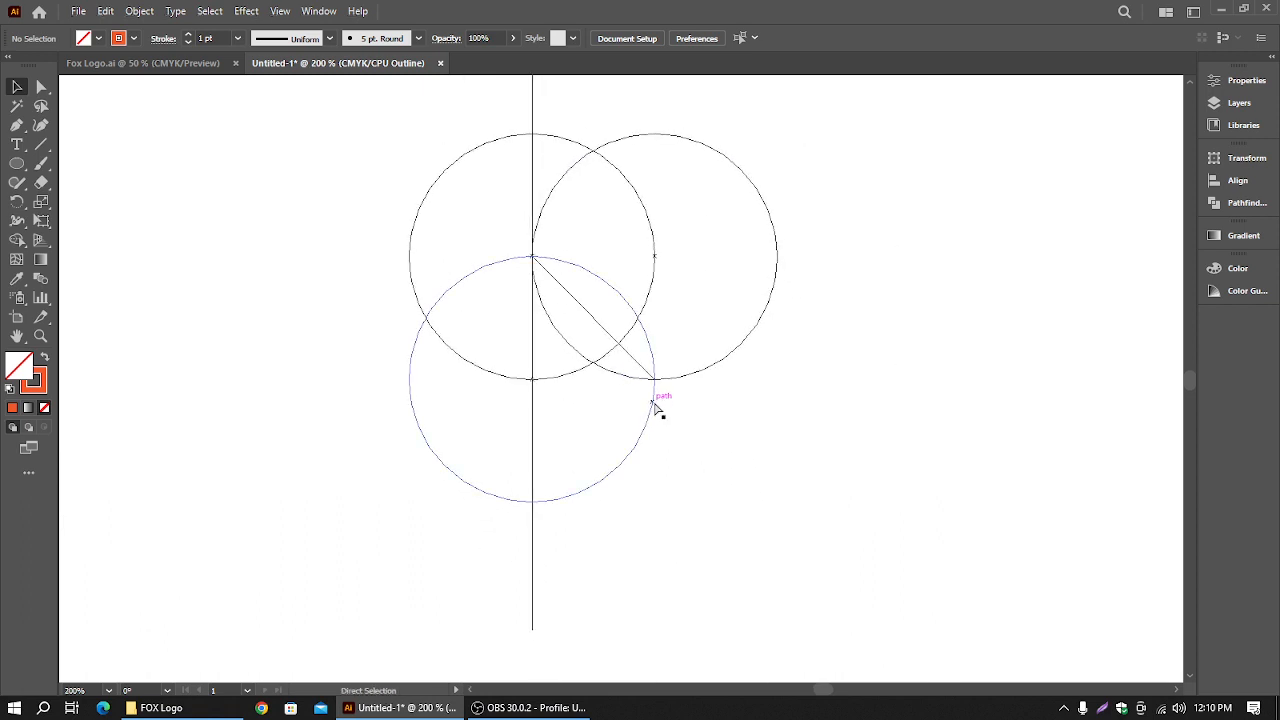
{"action": "key", "text": "ctrl+y"}
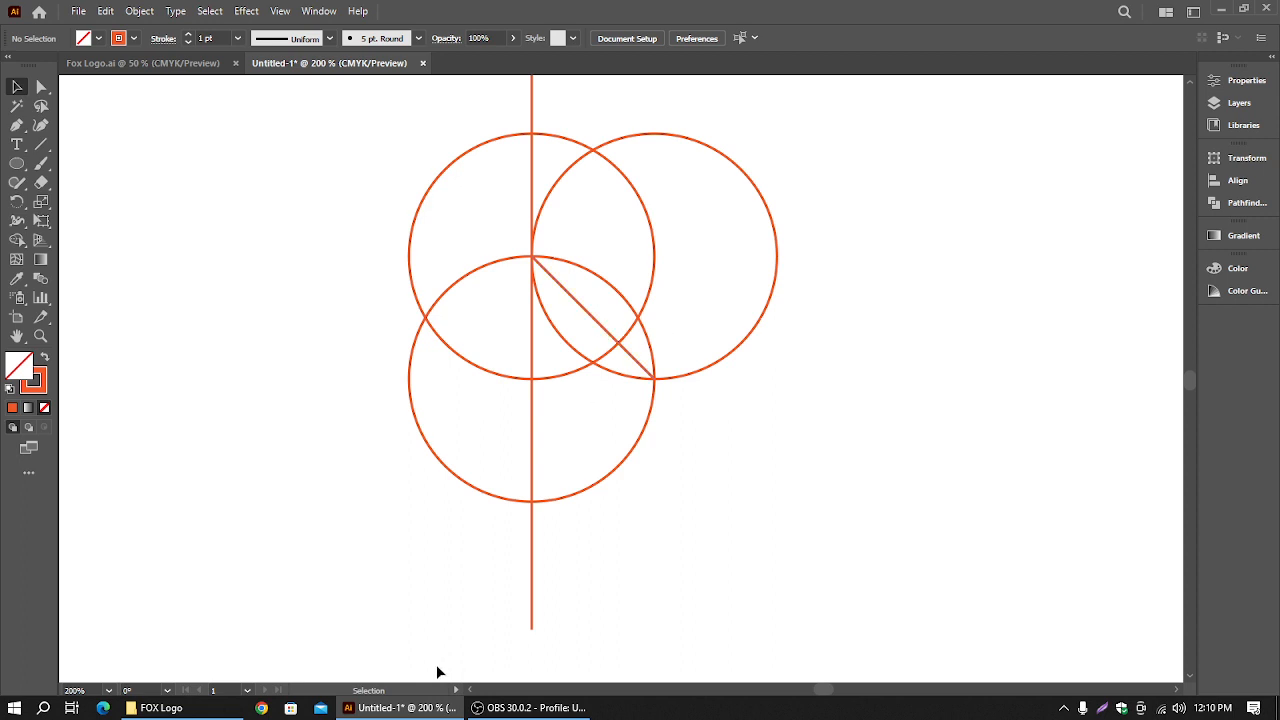
{"action": "left_click", "coordinate": [169, 66]}
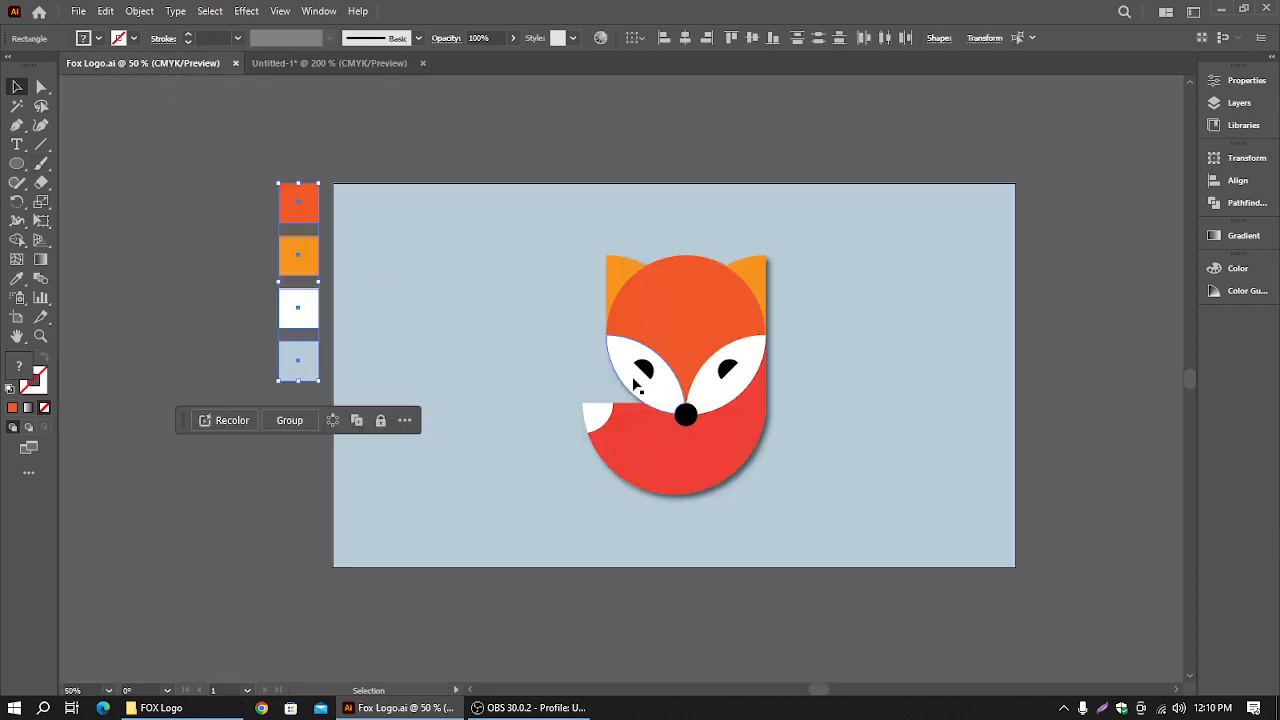
{"action": "left_click", "coordinate": [323, 64]}
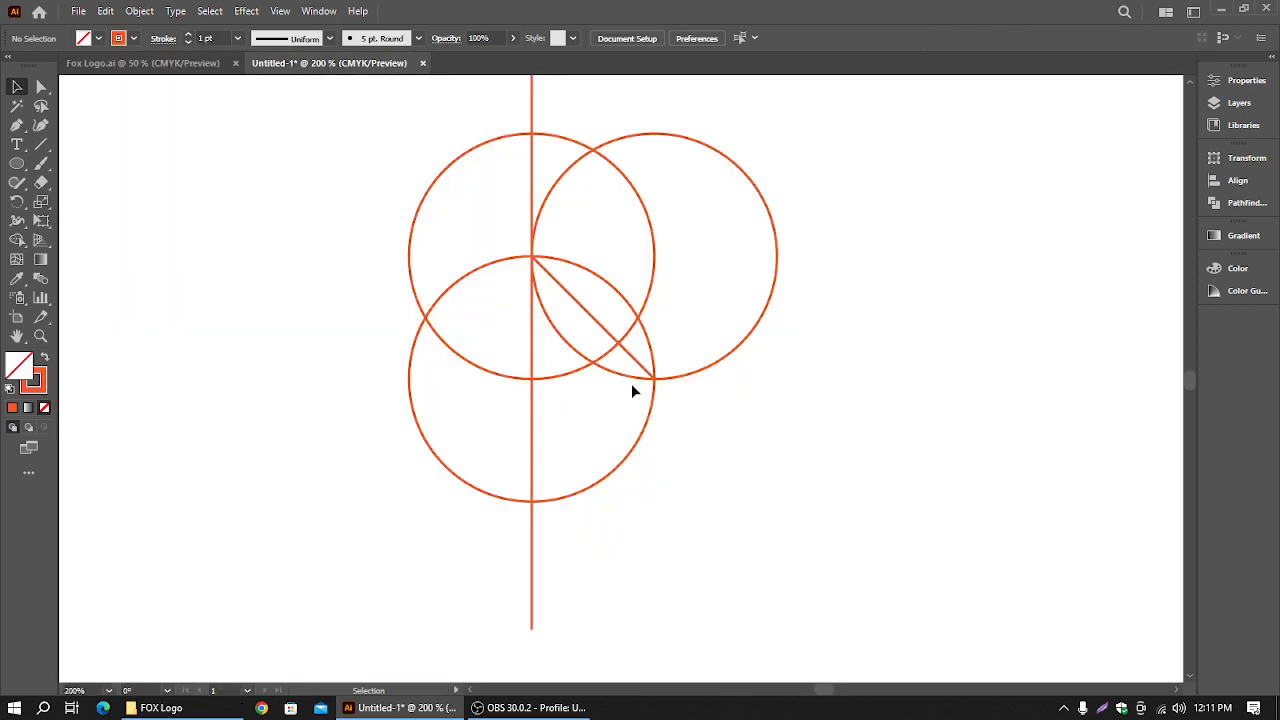
Draw an eye circle about 15.2 px wide, centred on the midpoint of the diagonal line
{"action": "left_click", "coordinate": [17, 163]}
{"action": "left_click", "coordinate": [70, 203]}
{"action": "left_click_drag", "start_coordinate": [593, 317], "coordinate": [610, 335]}
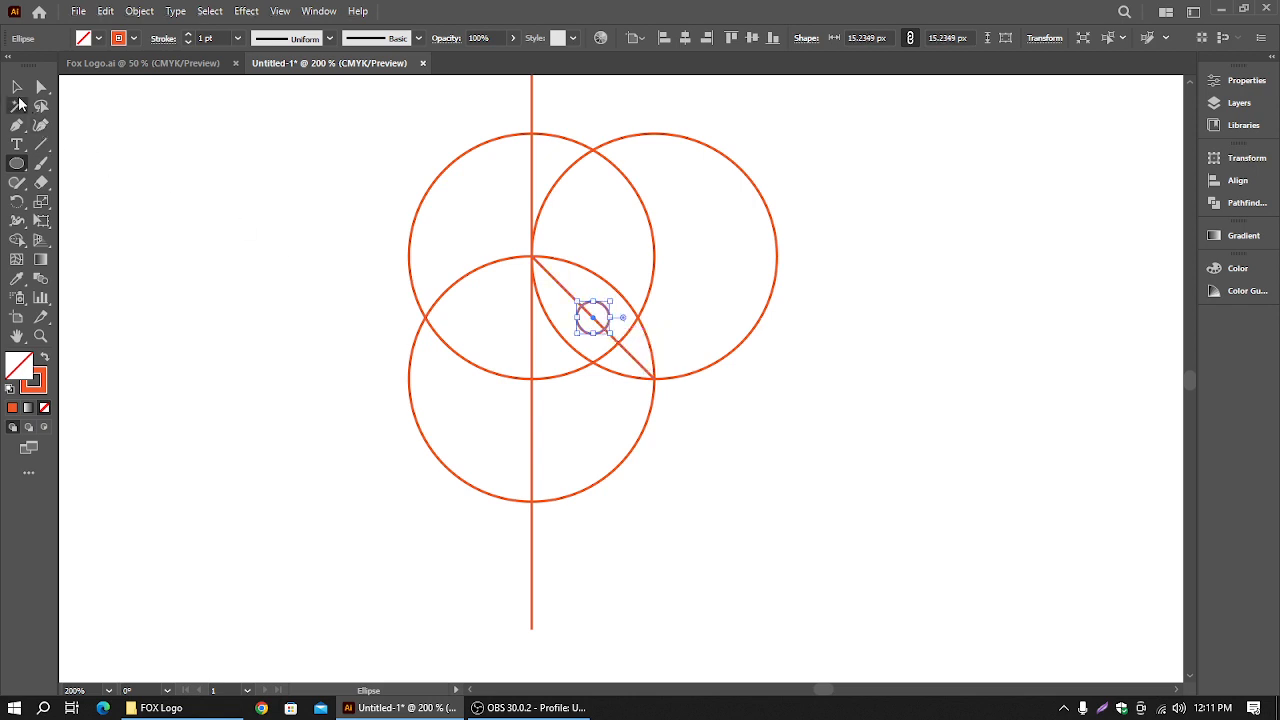
{"action": "left_click", "coordinate": [17, 88]}
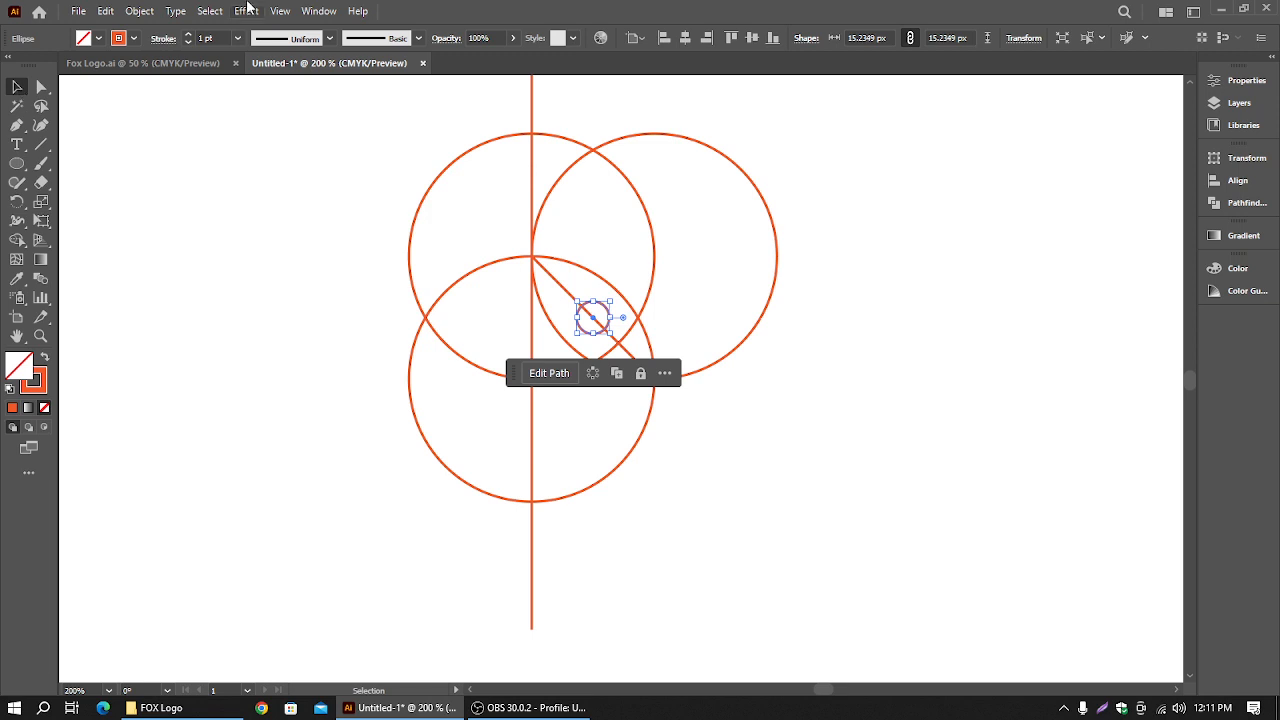
{"action": "left_click", "coordinate": [287, 238]}
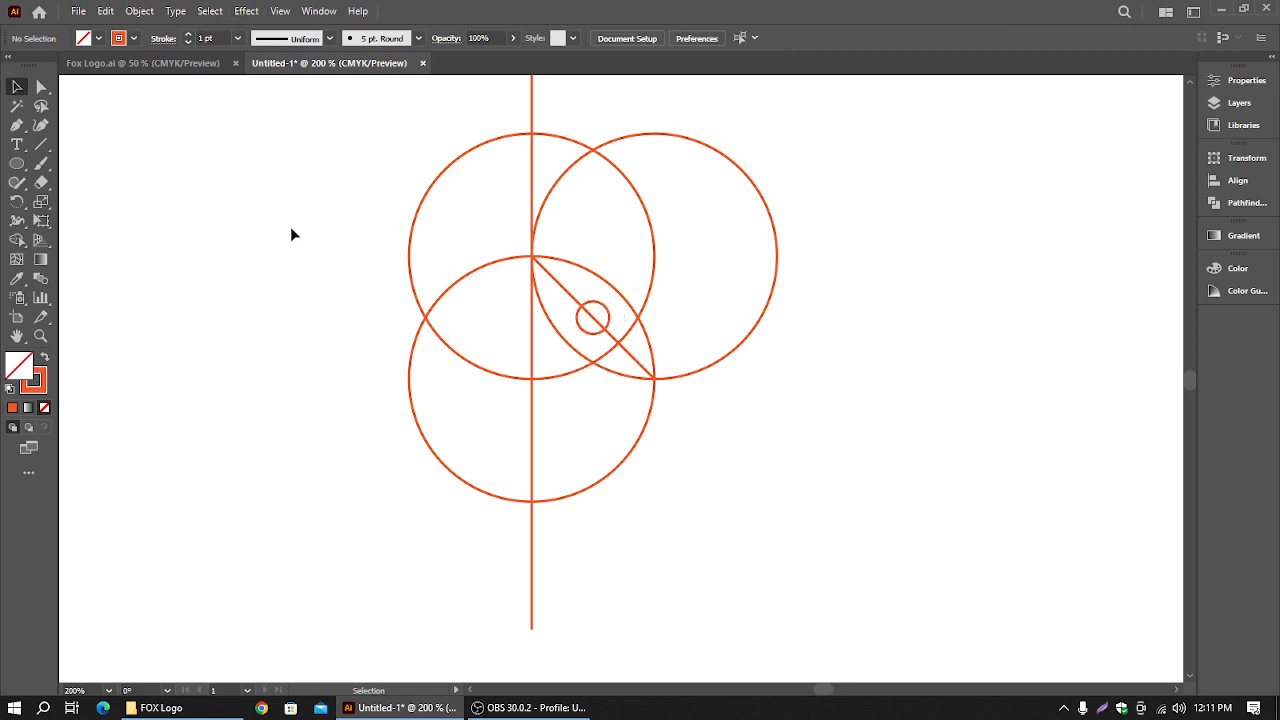
{"action": "scroll", "coordinate": [543, 408], "scroll_direction": "down", "scroll_amount": 1}
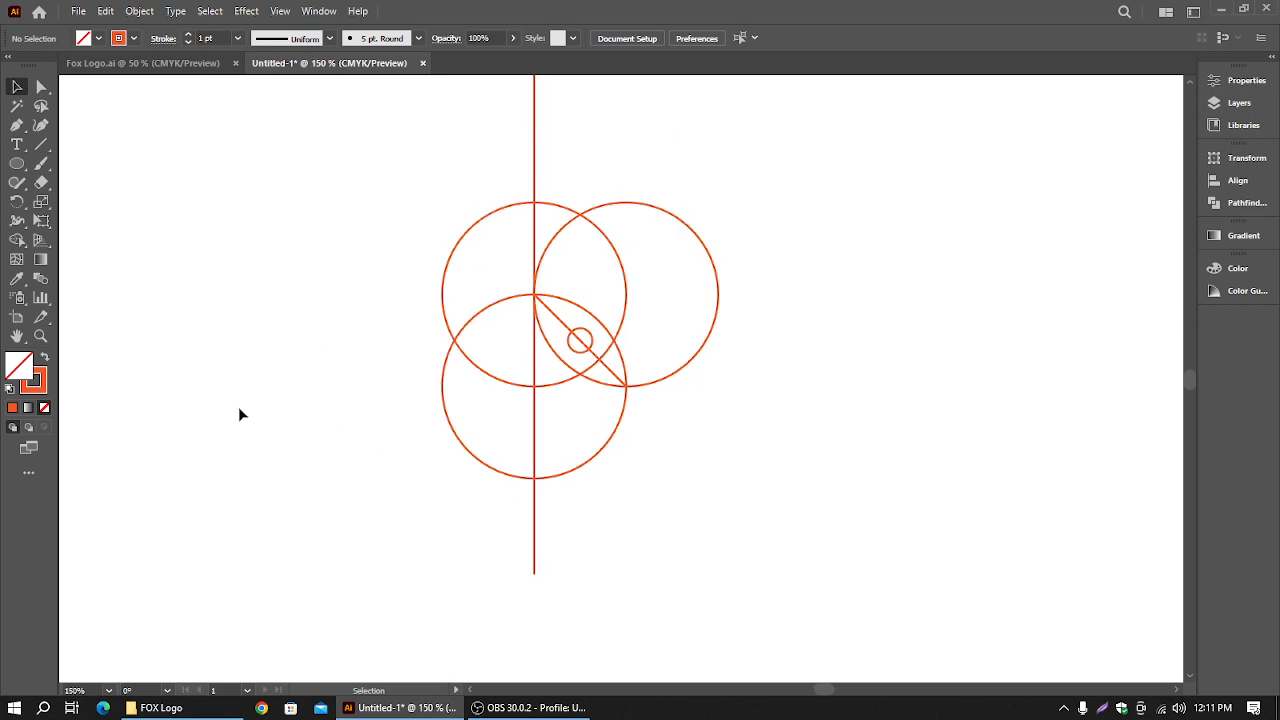
After checking the fox's symmetry in Fox Logo.ai, copy everything except the upper-right circle 115 px straight to the right
{"action": "left_click", "coordinate": [140, 63]}
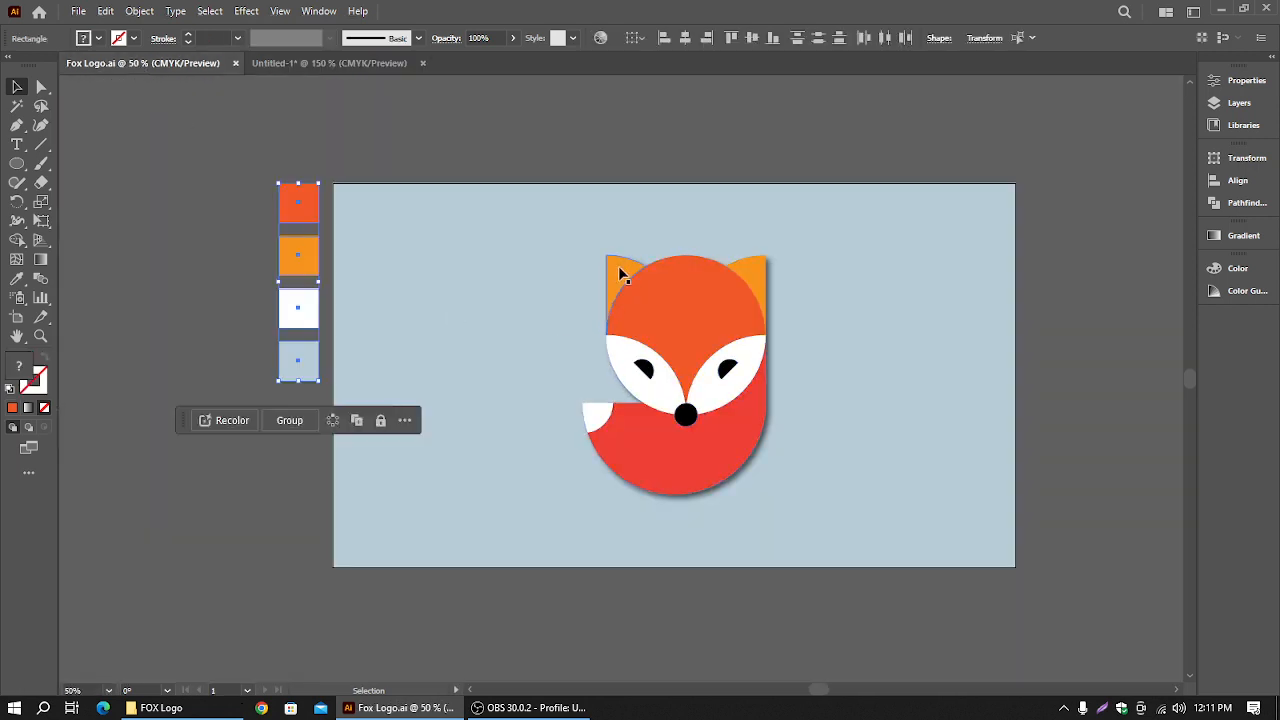
{"action": "left_click", "coordinate": [312, 63]}
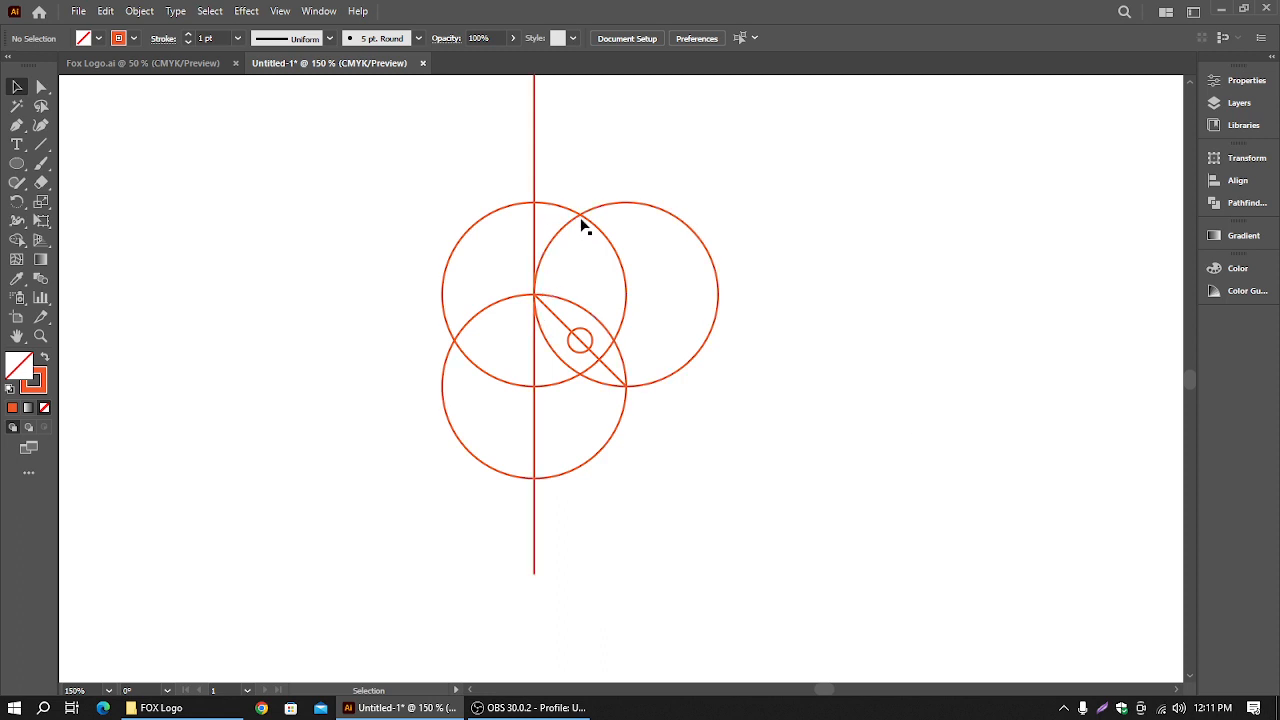
{"action": "left_click_drag", "start_coordinate": [702, 518], "coordinate": [422, 263]}
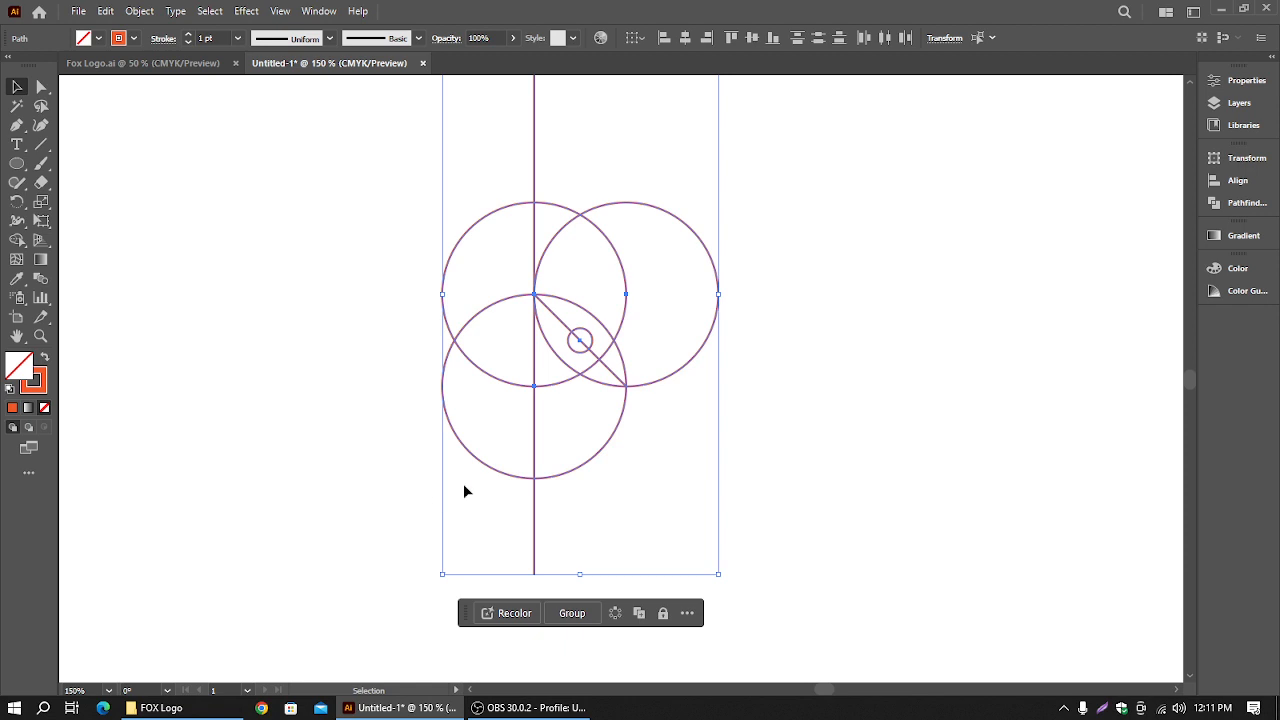
{"action": "left_click", "coordinate": [690, 367], "text": "shift"}
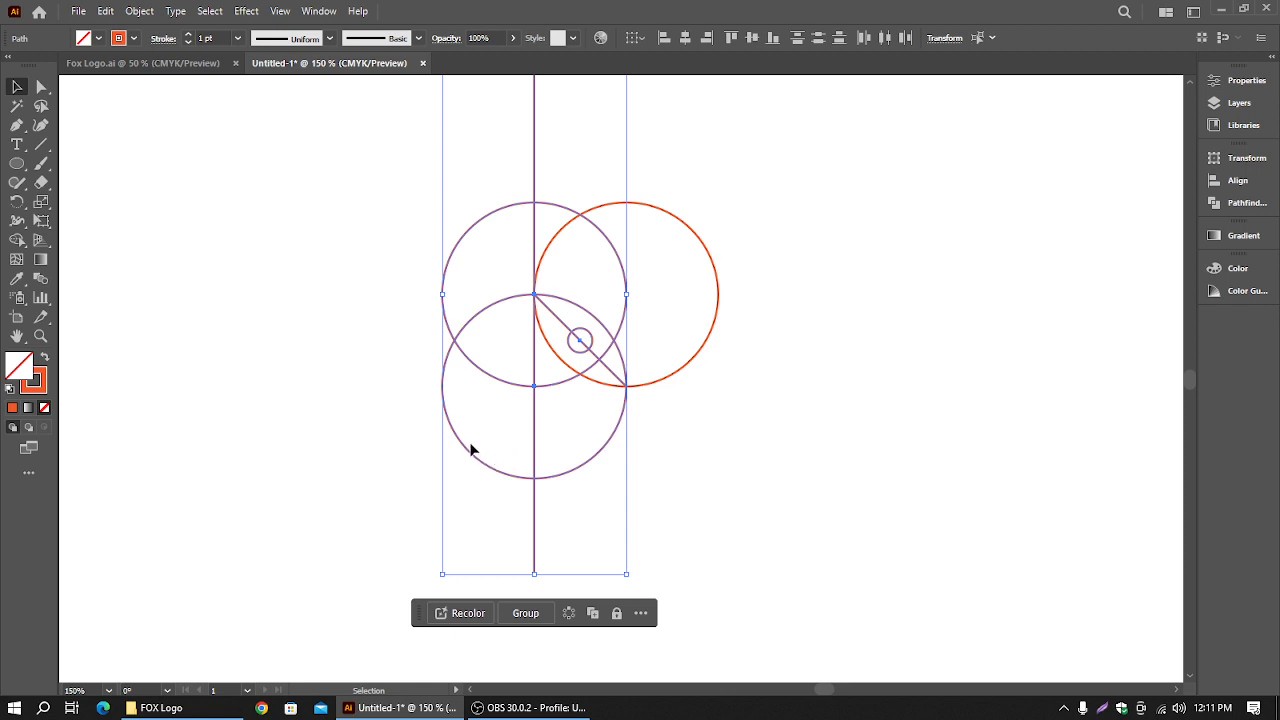
{"action": "left_click_drag", "start_coordinate": [494, 566], "coordinate": [571, 168]}
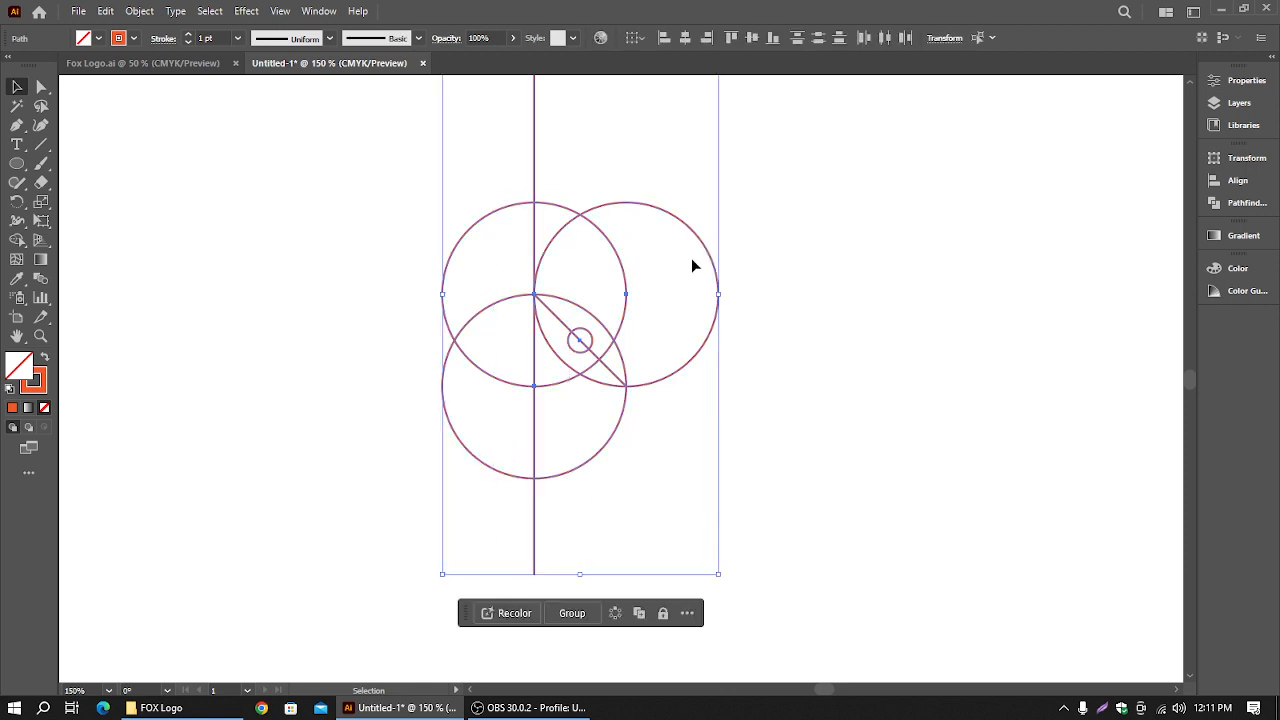
{"action": "left_click", "coordinate": [716, 262], "text": "shift"}
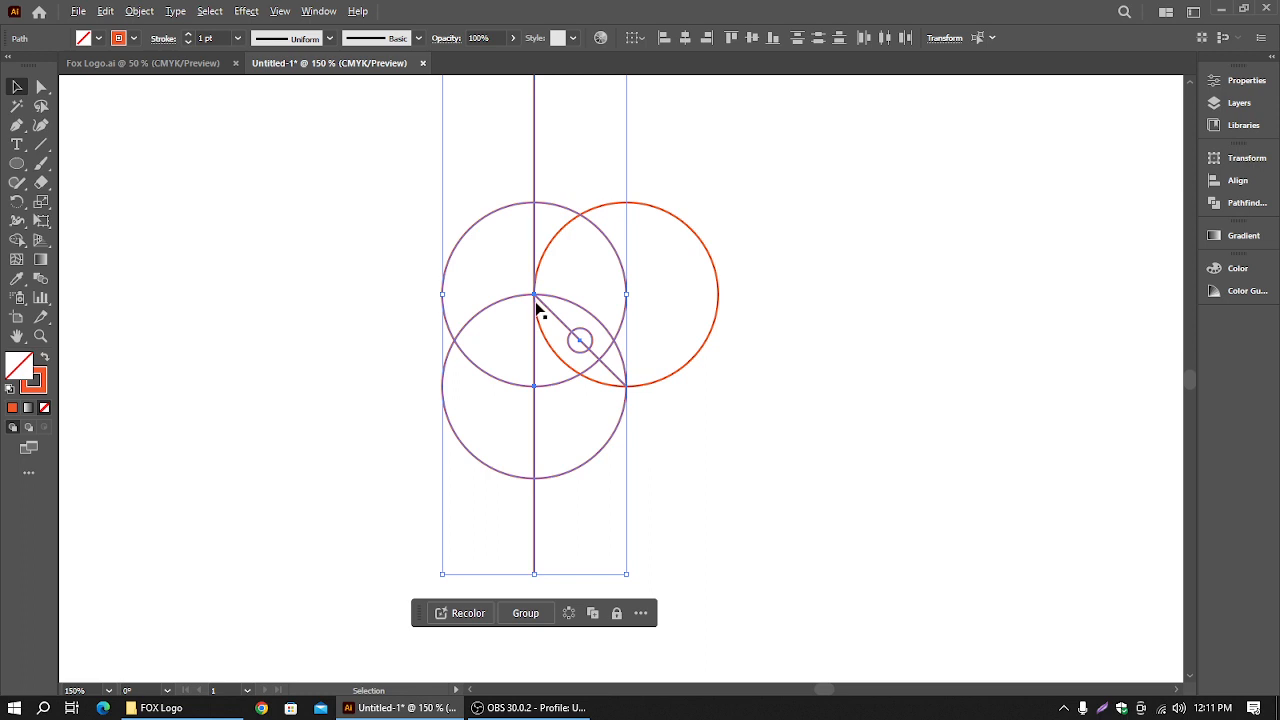
{"action": "left_click_drag", "start_coordinate": [522, 300], "coordinate": [706, 302]}
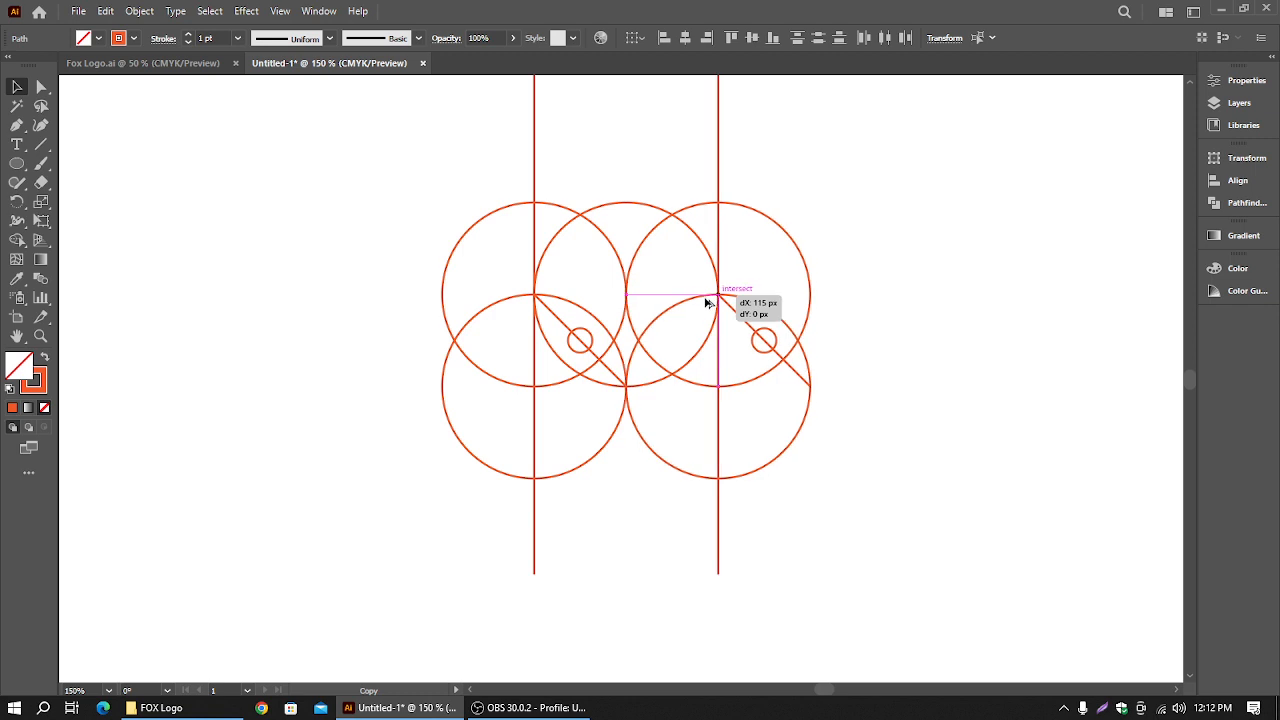
{"action": "left_click_drag", "start_coordinate": [706, 302], "coordinate": [706, 303]}
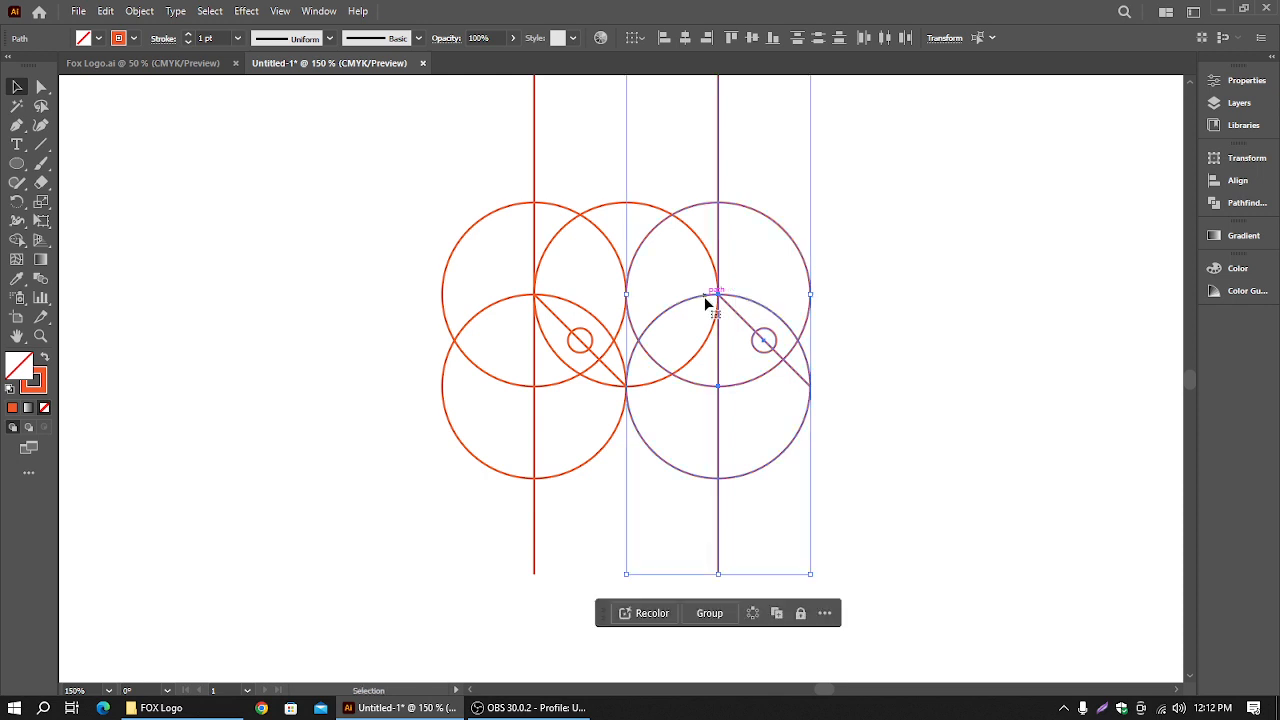
Reflect the copied circles and lines across the vertical axis so the two diagonals mirror each other
{"action": "right_click", "coordinate": [751, 298]}
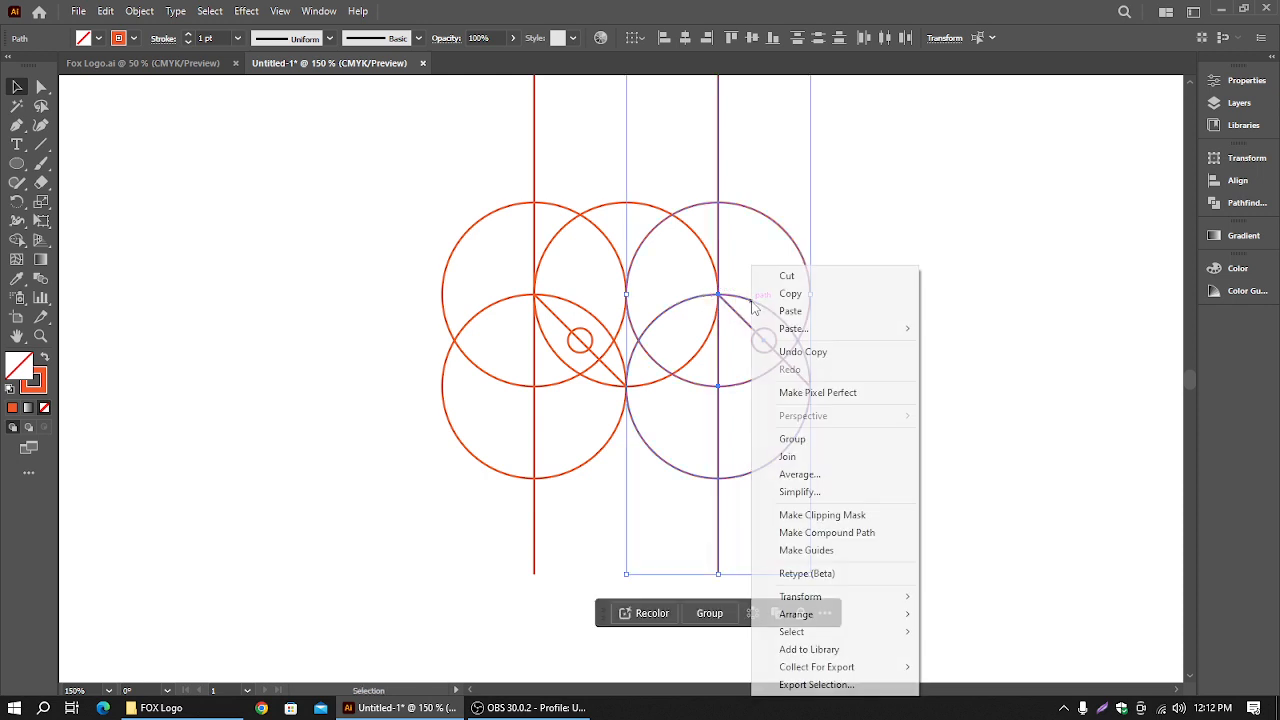
{"action": "mouse_move", "coordinate": [852, 598]}
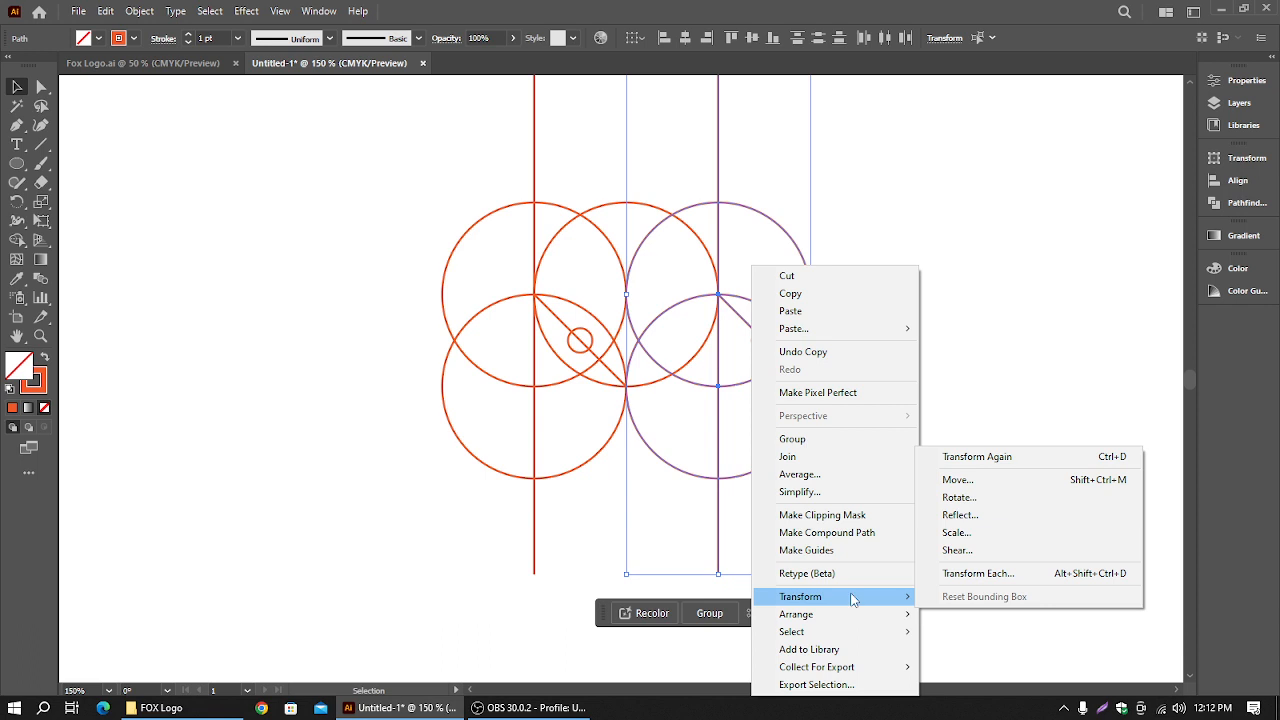
{"action": "left_click", "coordinate": [968, 516]}
{"action": "left_click", "coordinate": [662, 464]}
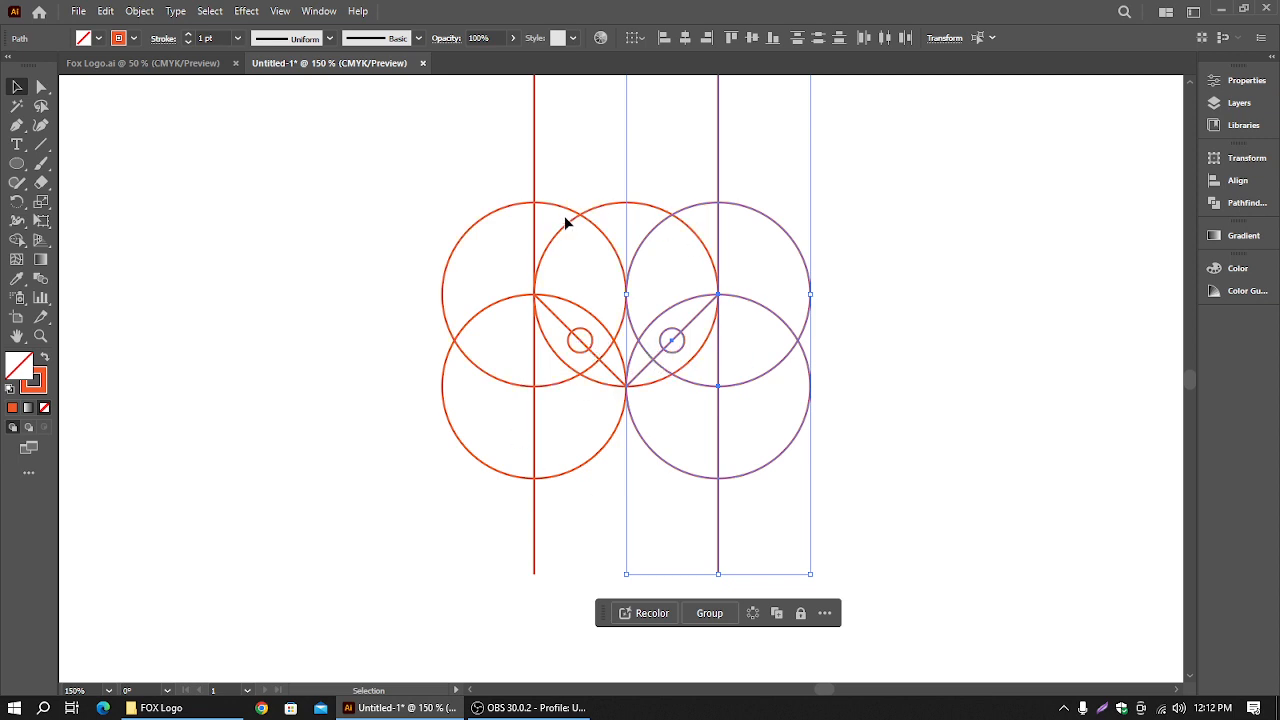
{"action": "left_click", "coordinate": [948, 297]}
After checking the nose in Fox Logo.ai, copy the right eye circle to where the diagonals meet and enlarge it to about 17.9 px
{"action": "left_click", "coordinate": [150, 63]}
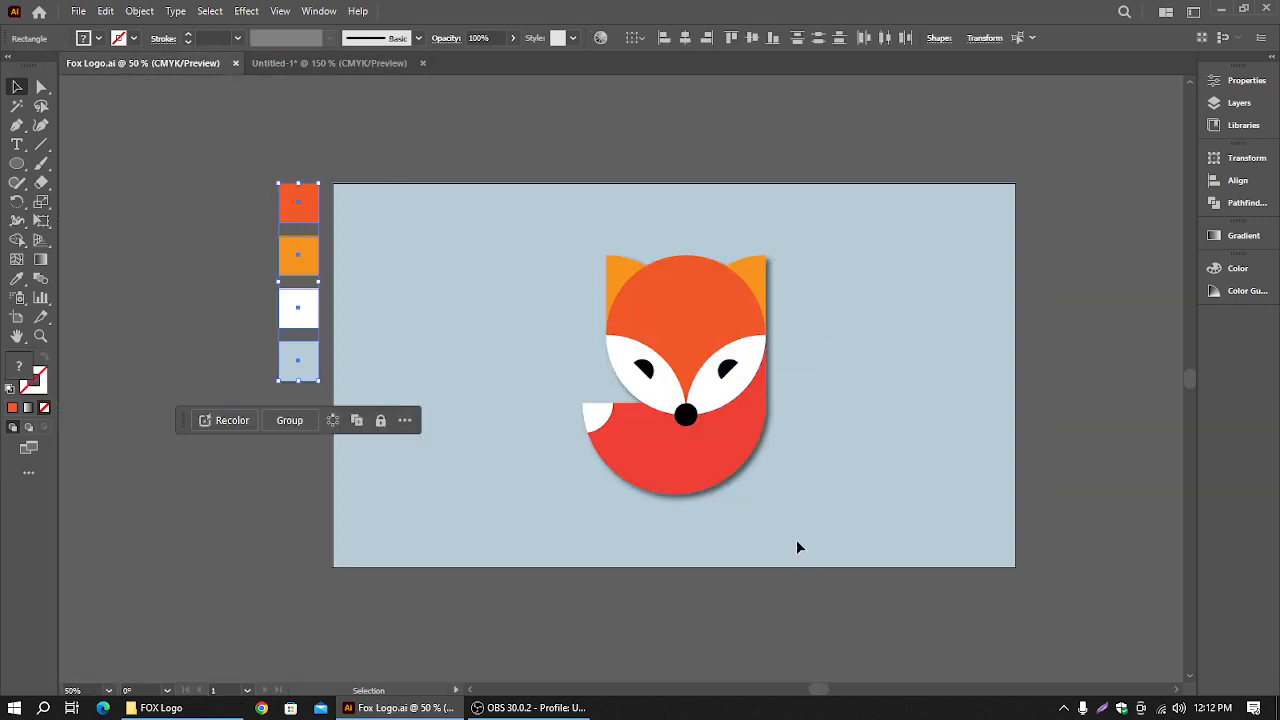
{"action": "left_click", "coordinate": [305, 63]}
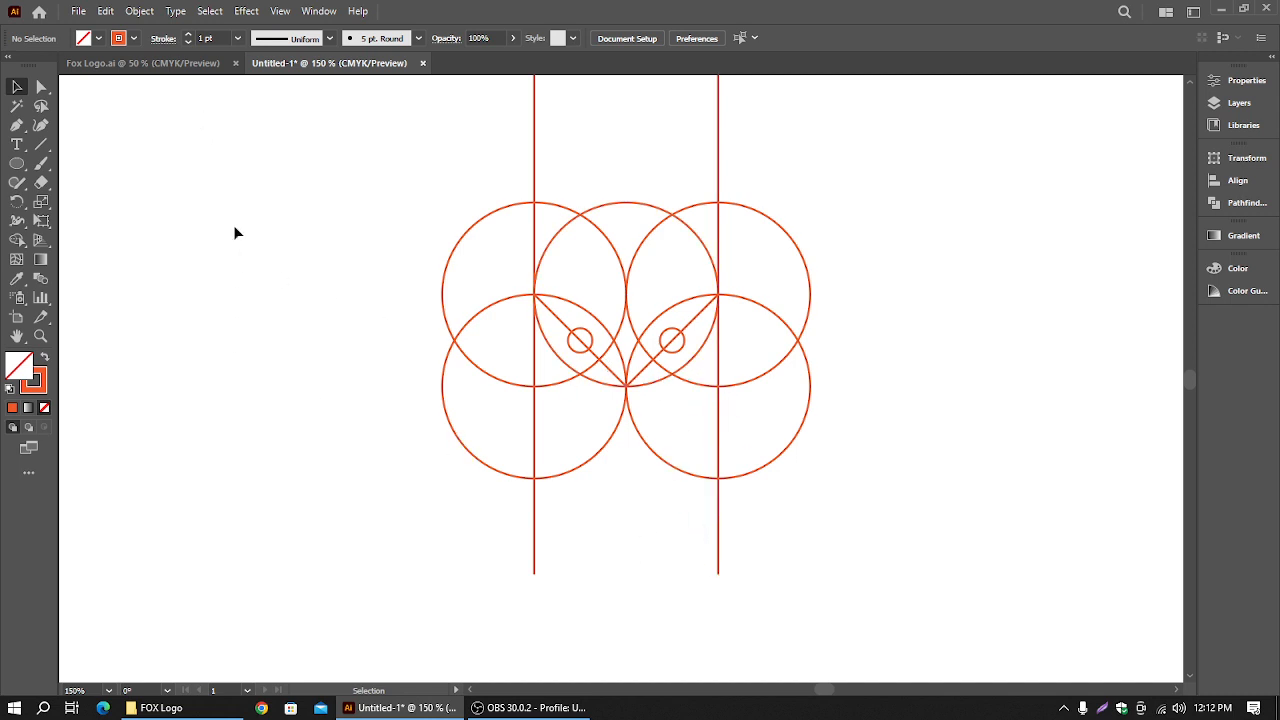
{"action": "left_click", "coordinate": [172, 63]}
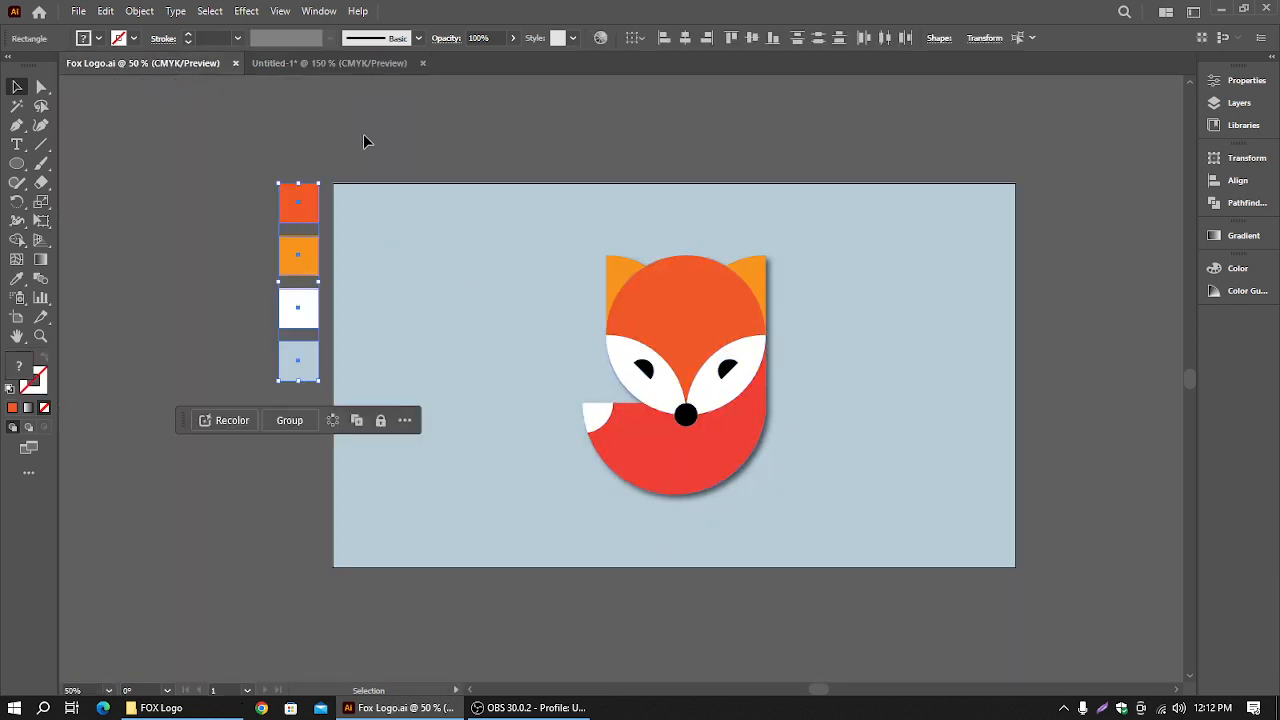
{"action": "left_click", "coordinate": [345, 64]}
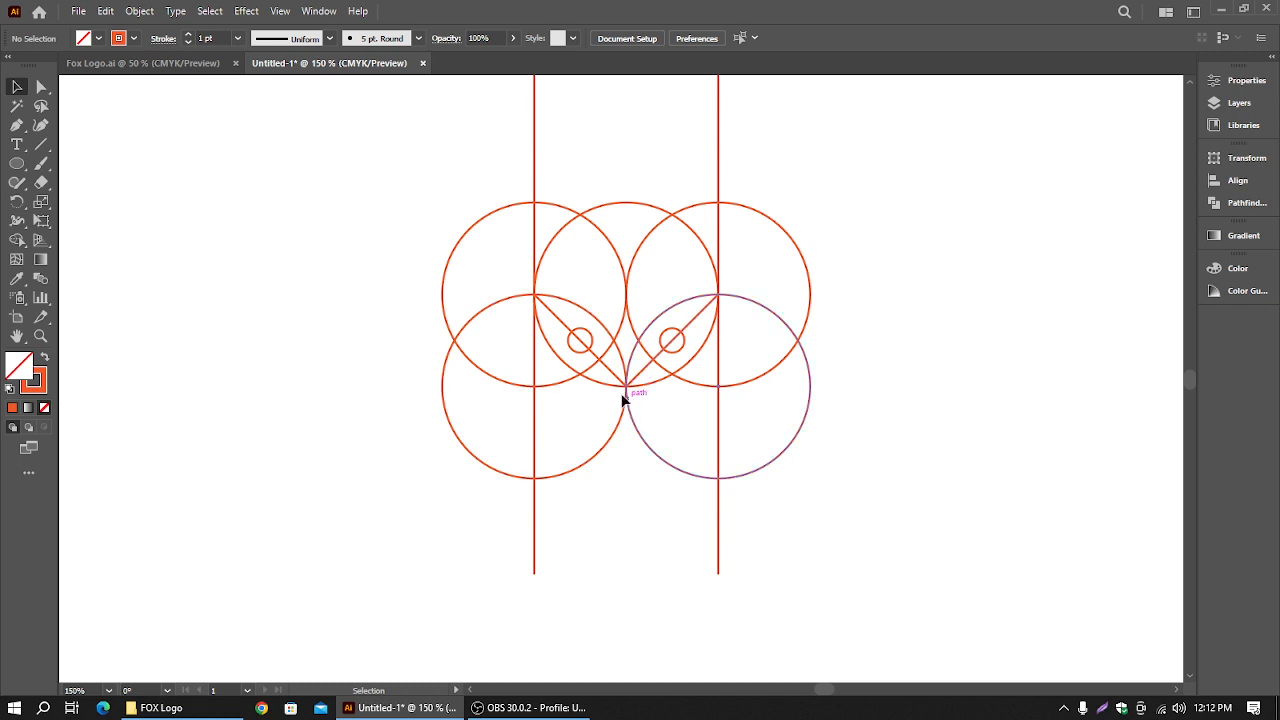
{"action": "left_click", "coordinate": [676, 350]}
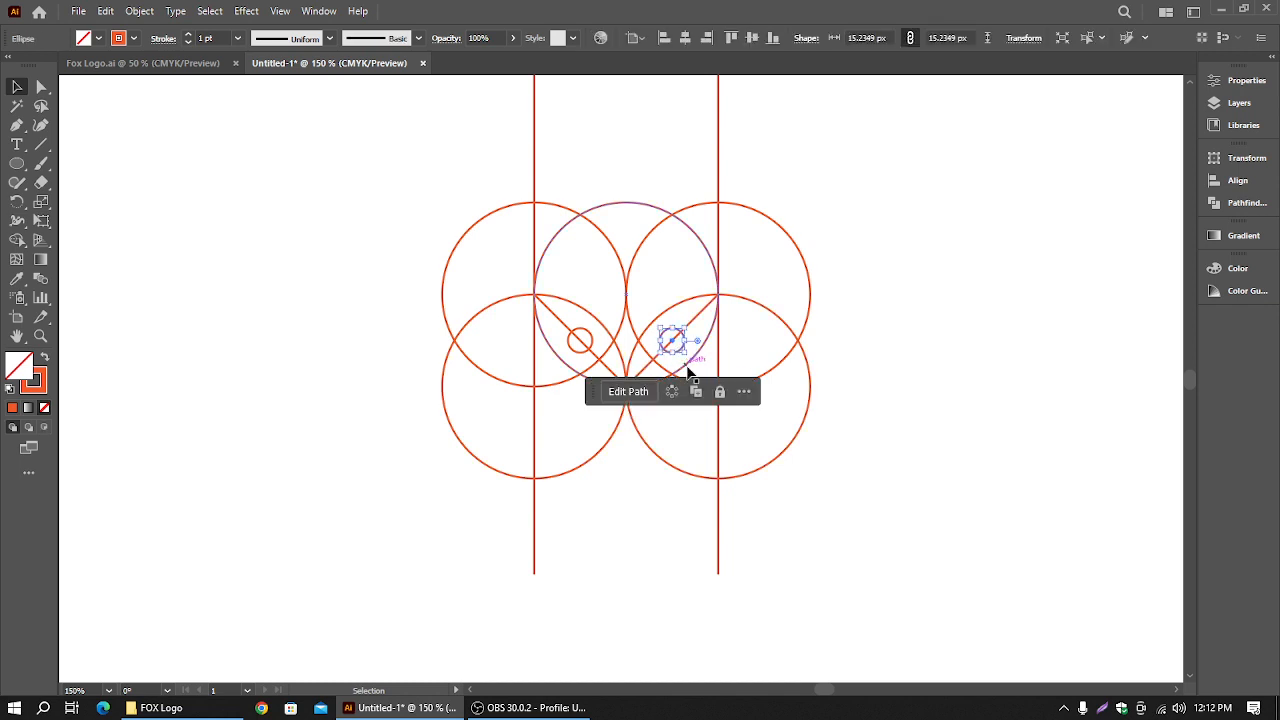
{"action": "scroll", "coordinate": [700, 375], "scroll_direction": "up", "scroll_amount": 3}
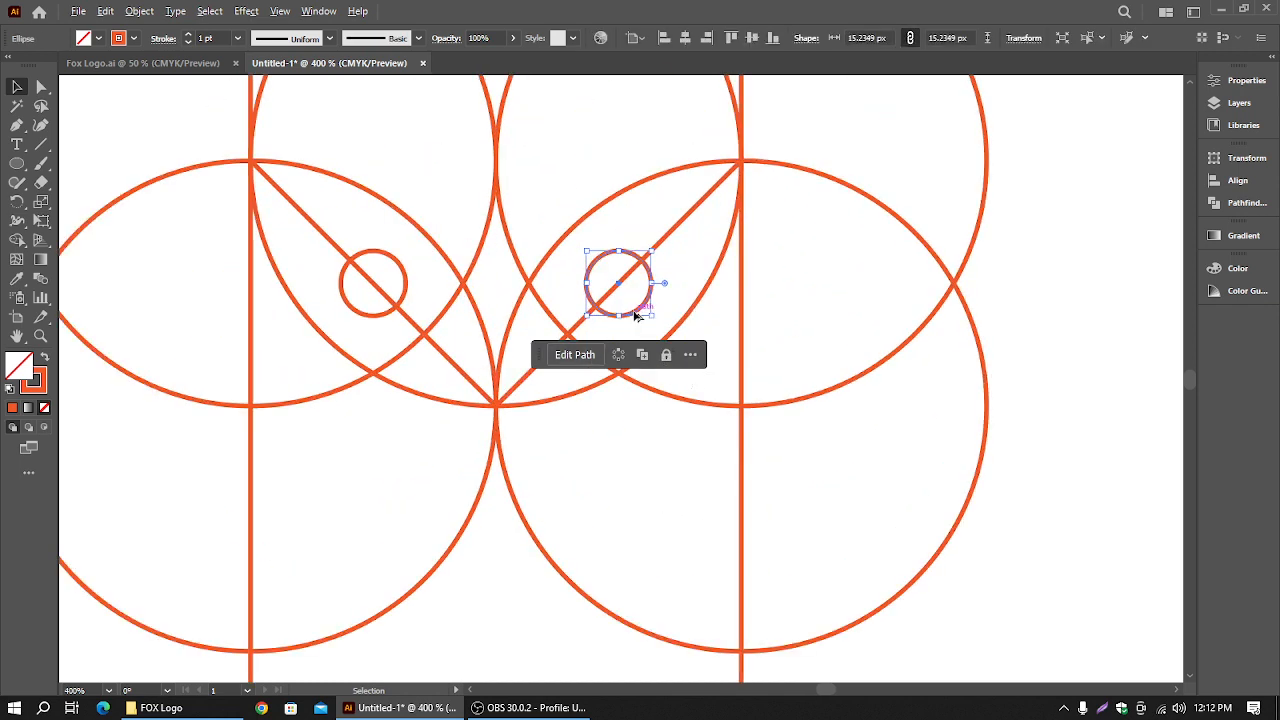
{"action": "left_click_drag", "start_coordinate": [635, 316], "coordinate": [536, 445]}
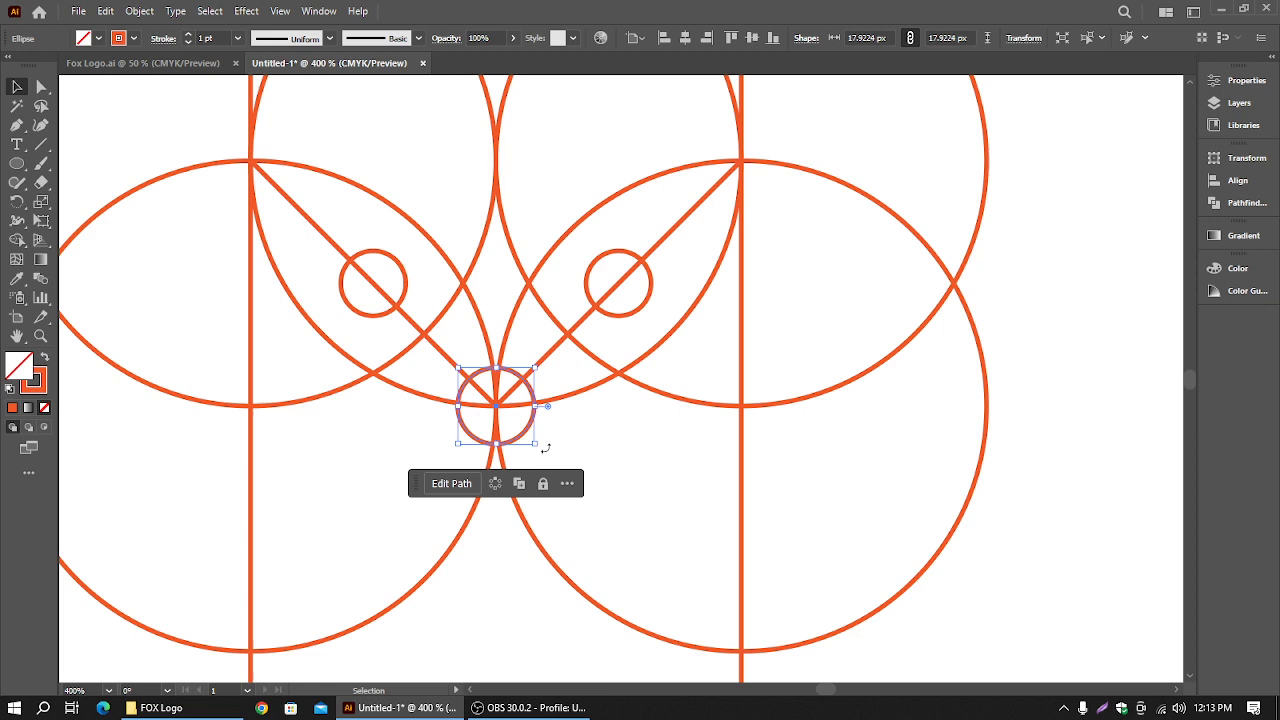
{"action": "left_click", "coordinate": [1066, 412]}
{"action": "scroll", "coordinate": [714, 411], "scroll_direction": "down", "scroll_amount": 5}
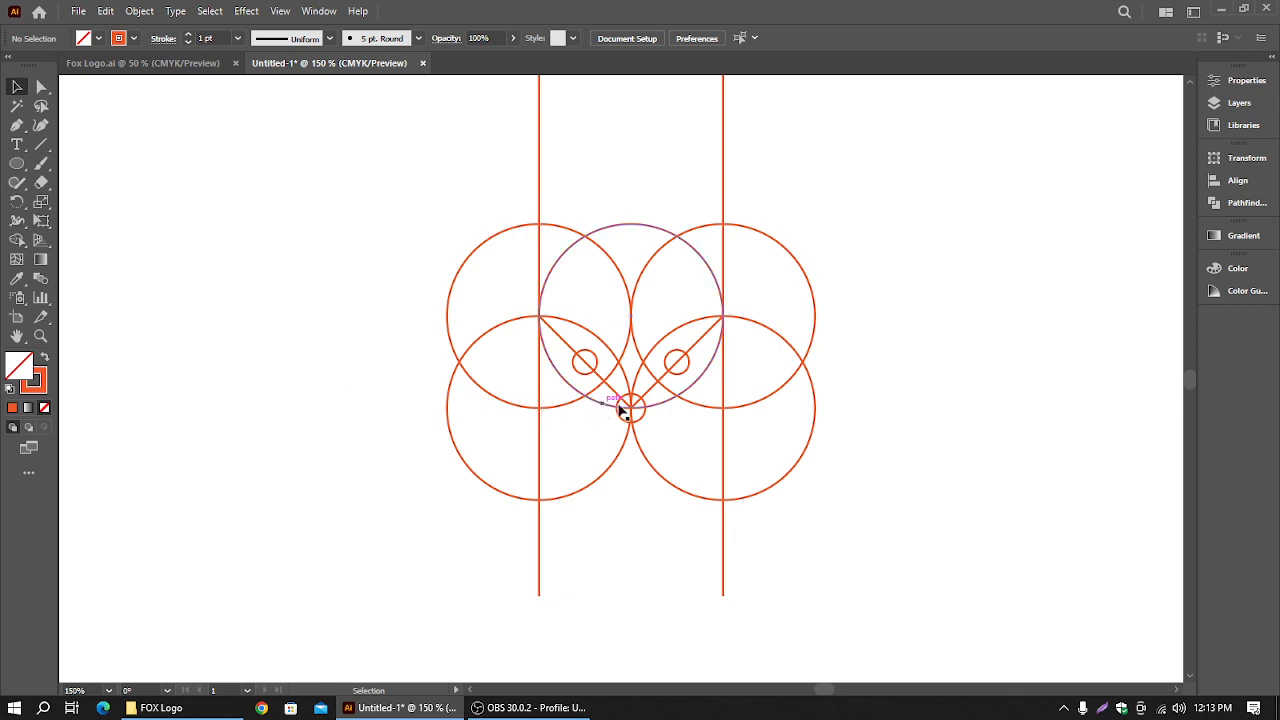
After checking the tail in Fox Logo.ai, draw a horizontal line from the nose circle's top anchor leftward past the lower-left circle
{"action": "left_click", "coordinate": [185, 63]}
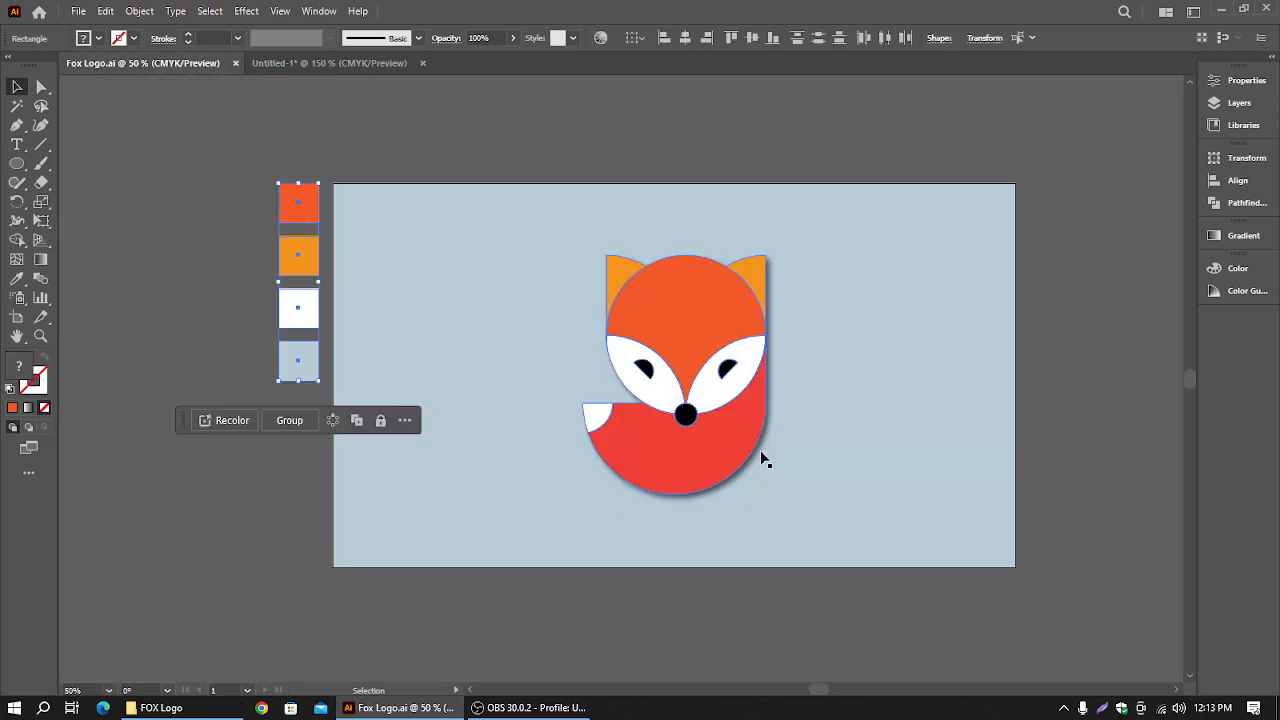
{"action": "left_click", "coordinate": [354, 67]}
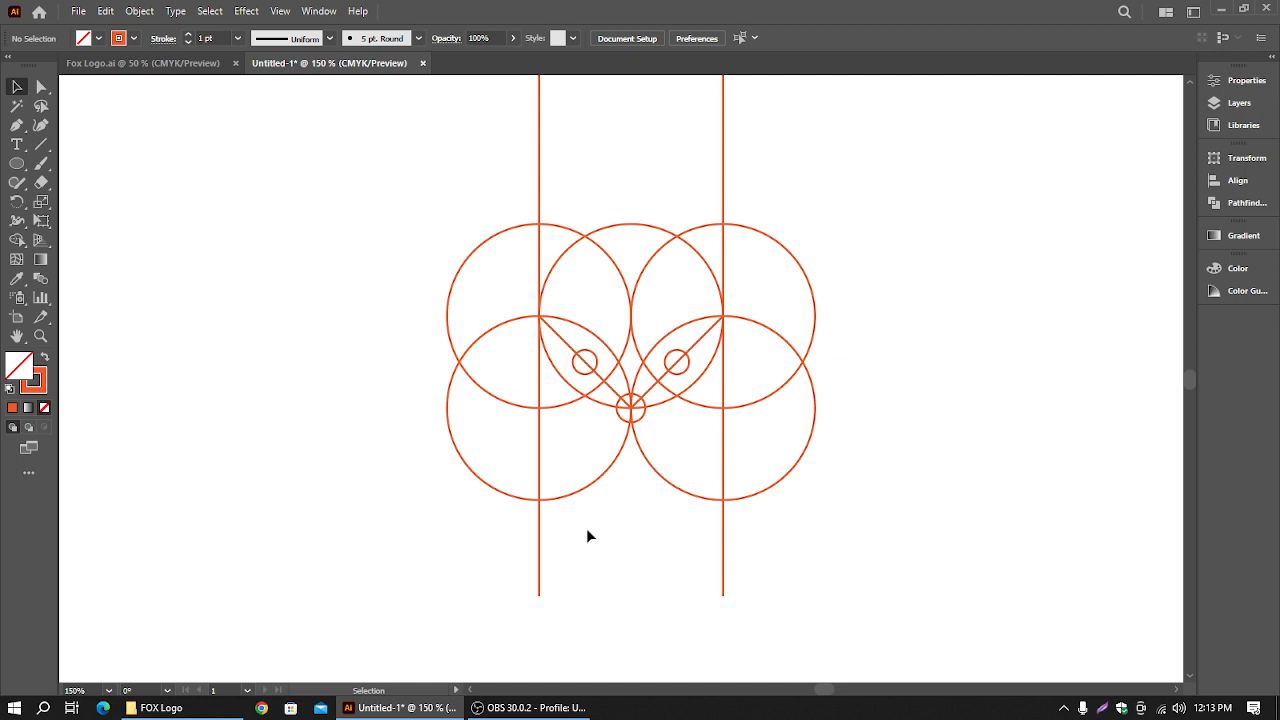
{"action": "left_click", "coordinate": [41, 144]}
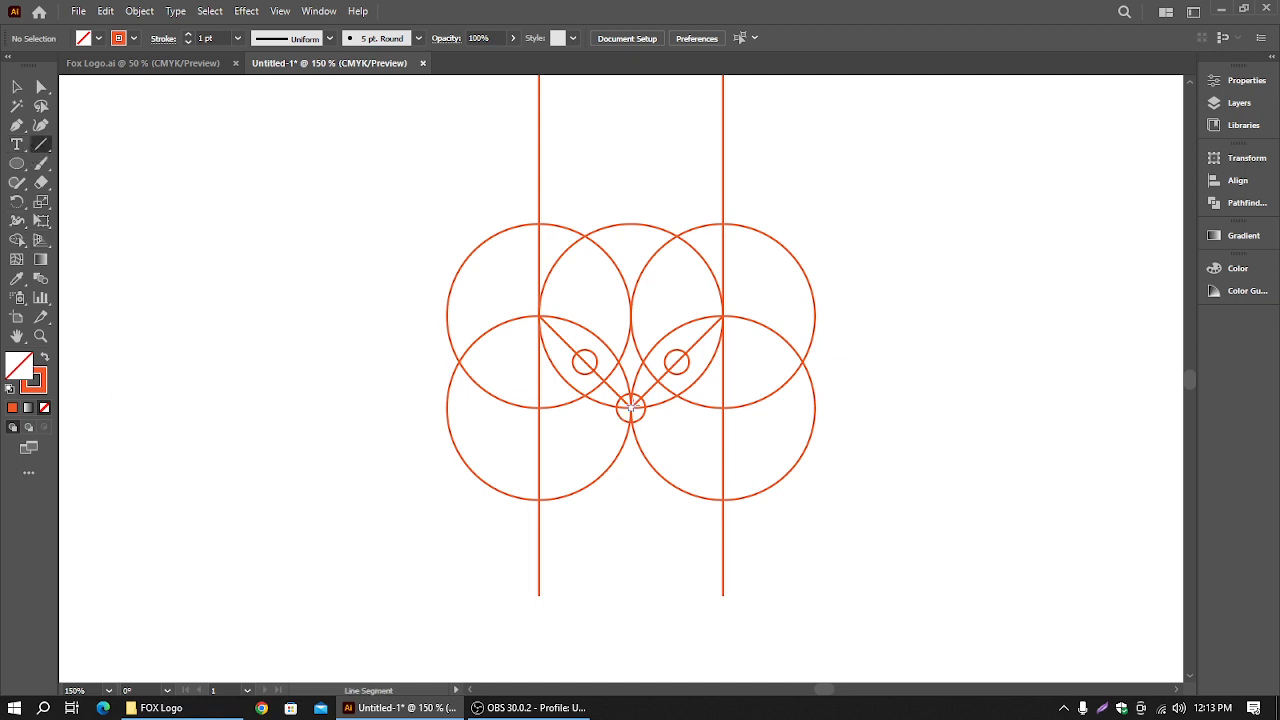
{"action": "left_click_drag", "start_coordinate": [632, 393], "coordinate": [321, 393]}
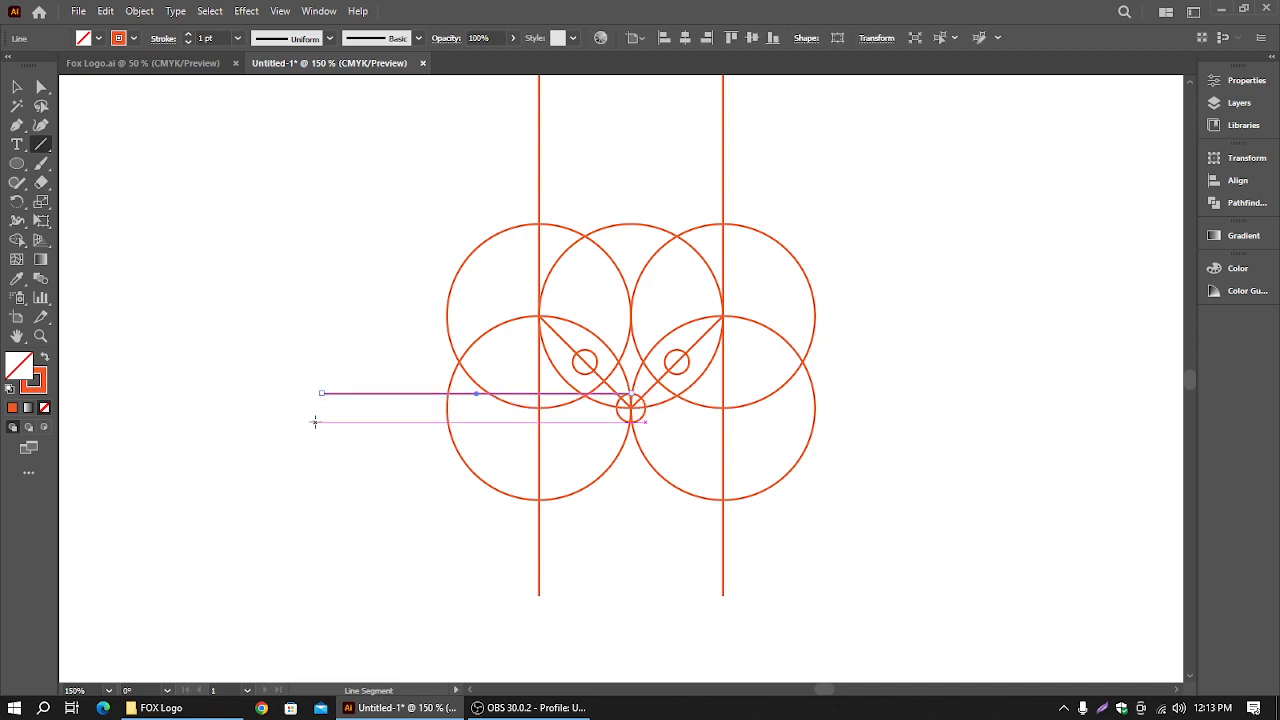
After checking the tail again in Fox Logo.ai, draw a short vertical line upward from the nose circle's left anchor, crossing the horizontal line
{"action": "left_click", "coordinate": [190, 64]}
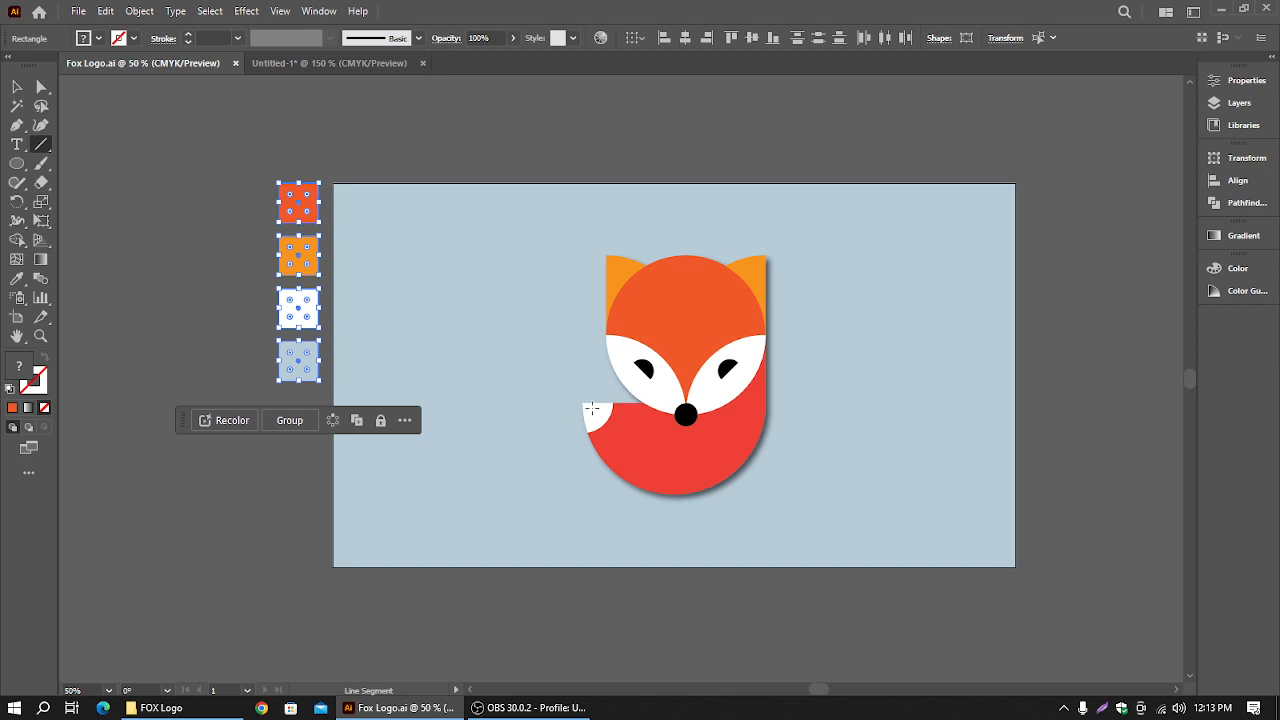
{"action": "left_click", "coordinate": [331, 65]}
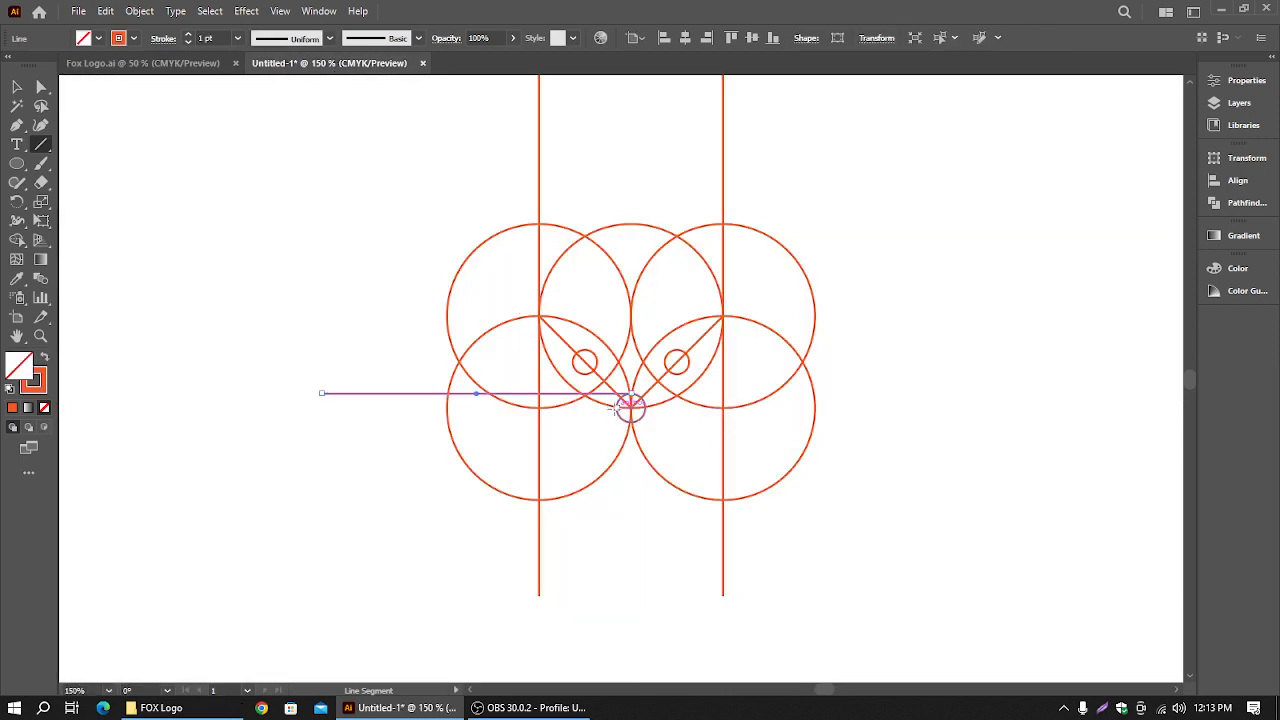
{"action": "left_click_drag", "start_coordinate": [617, 408], "coordinate": [616, 370]}
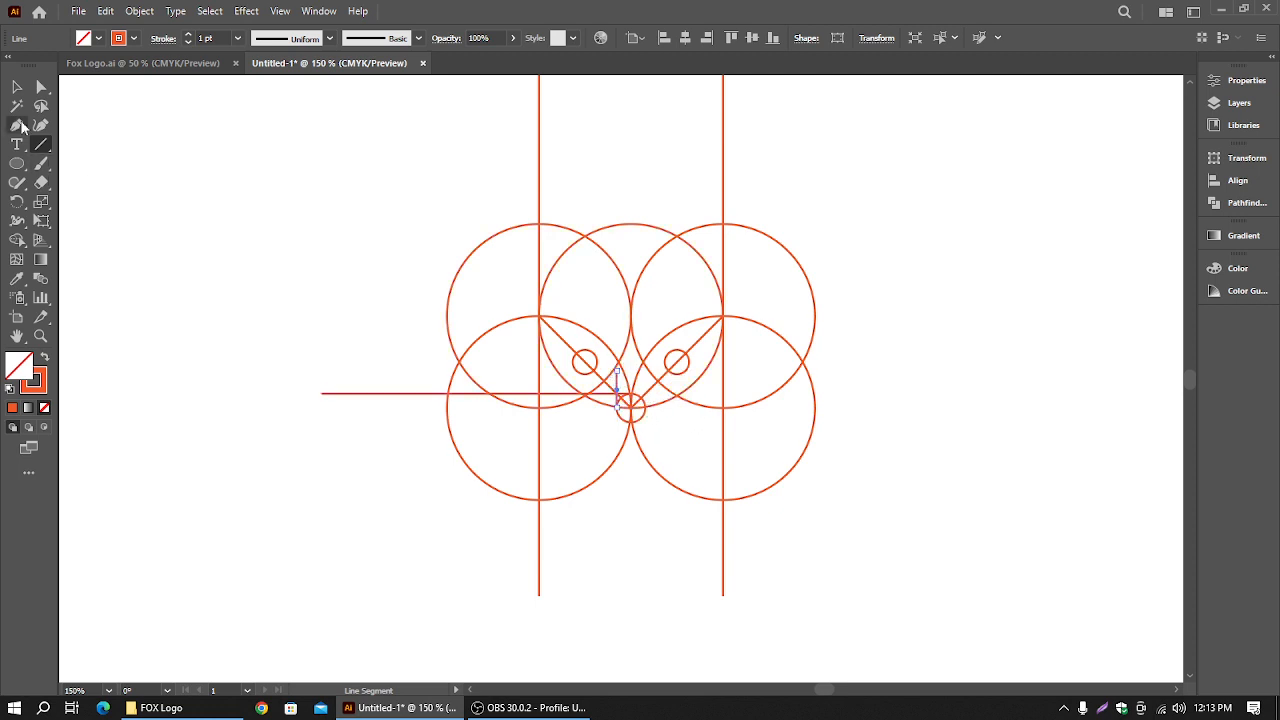
{"action": "left_click", "coordinate": [14, 97]}
{"action": "left_click", "coordinate": [16, 88]}
{"action": "left_click", "coordinate": [256, 145]}
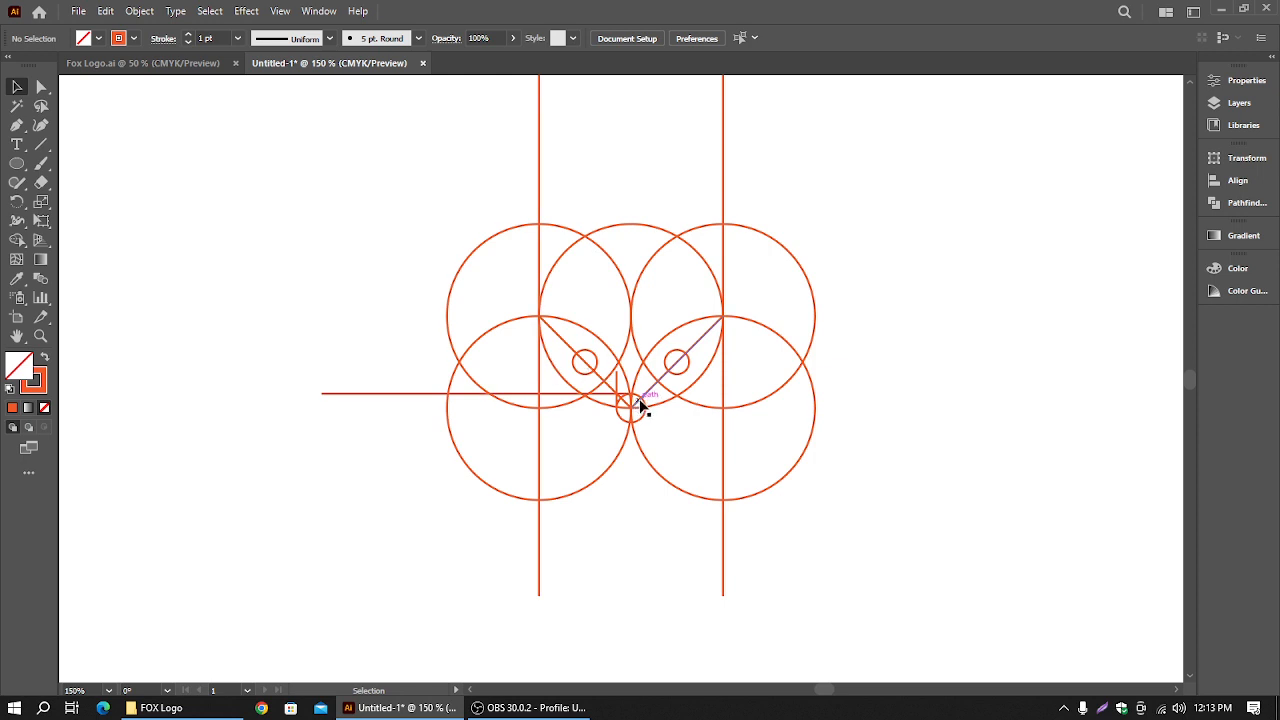
Draw a body circle about 132.9 px wide, centred where the short vertical and horizontal lines cross and reaching the right vertical line
{"action": "scroll", "coordinate": [700, 392], "scroll_direction": "up", "scroll_amount": 1}
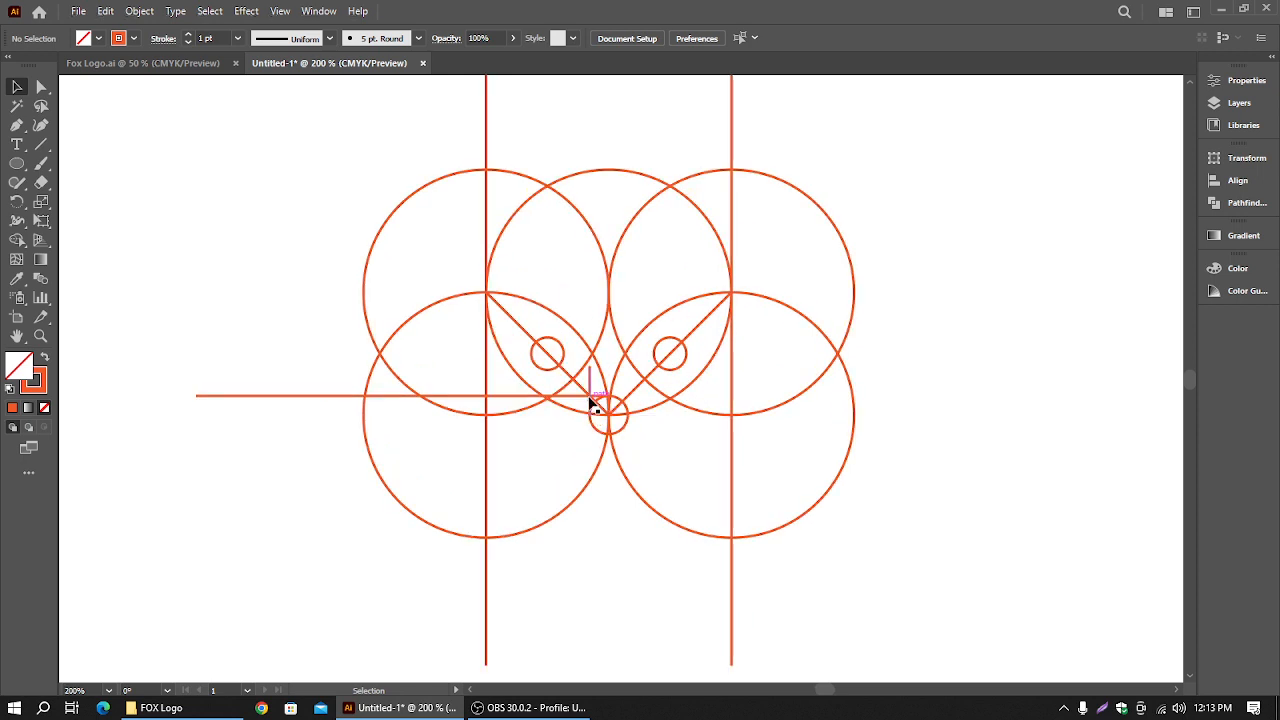
{"action": "left_click", "coordinate": [16, 163]}
{"action": "left_click_drag", "start_coordinate": [590, 397], "coordinate": [689, 540]}
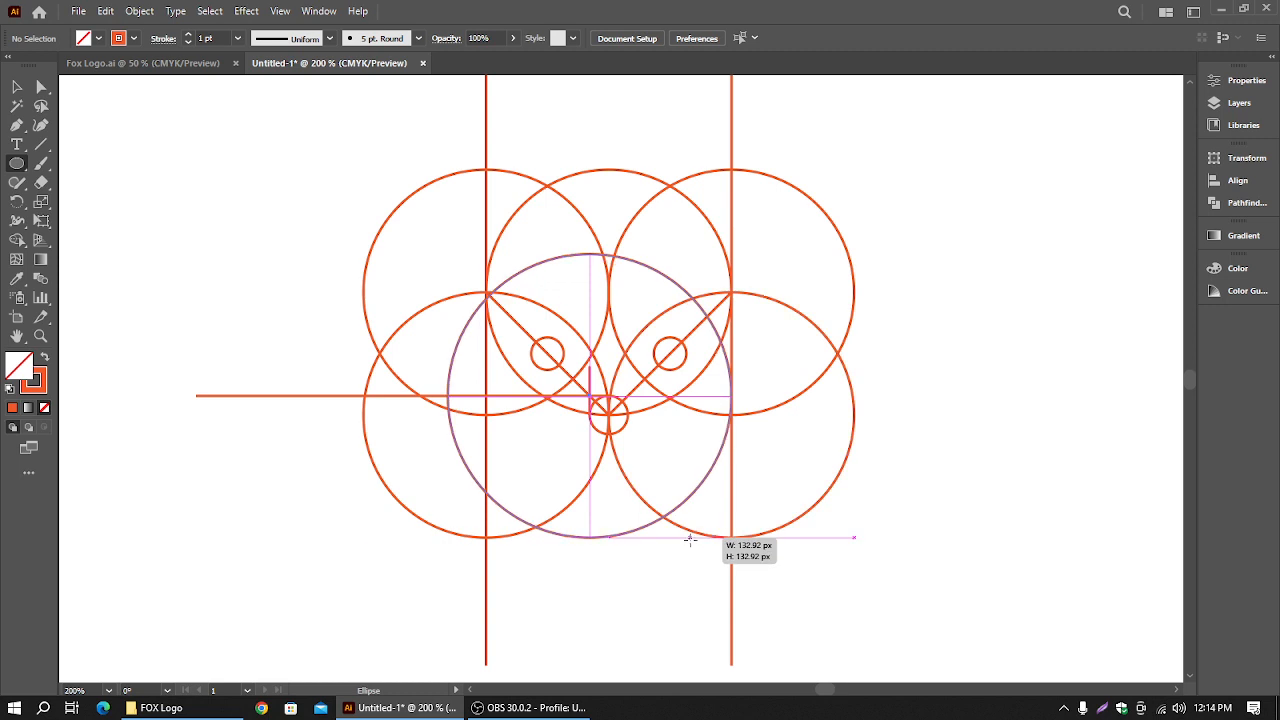
{"action": "left_click_drag", "start_coordinate": [689, 540], "coordinate": [690, 539]}
{"action": "left_click_drag", "start_coordinate": [690, 539], "coordinate": [690, 538]}
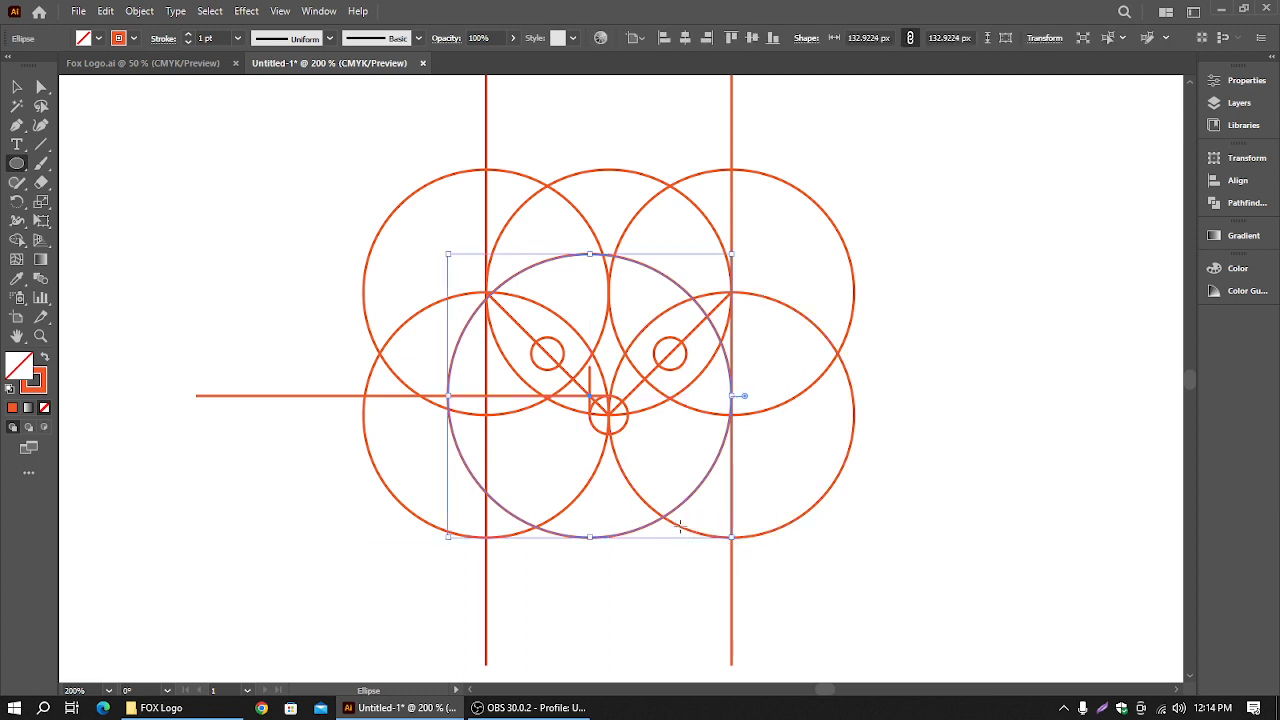
{"action": "left_click", "coordinate": [16, 88]}
{"action": "left_click", "coordinate": [117, 158]}
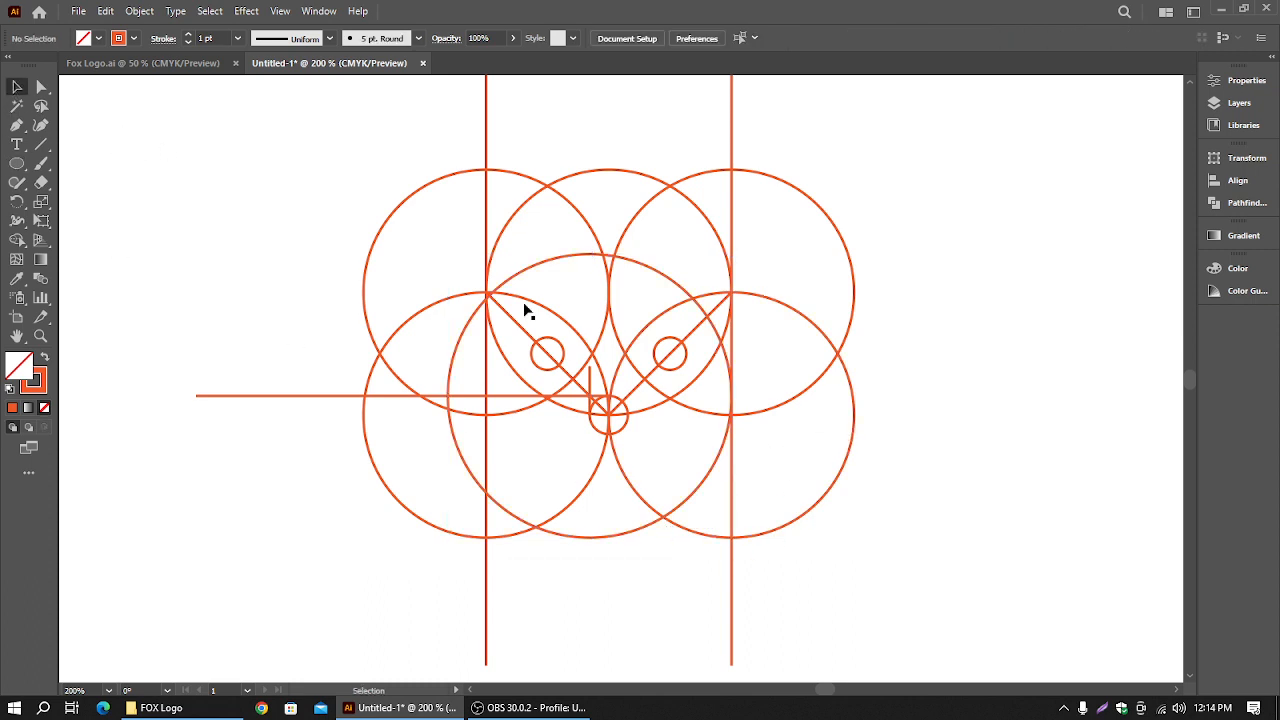
Select the whole circle-and-line construction and scale it up proportionally about its centre until it nearly fills the artboard's height
{"action": "left_click_drag", "start_coordinate": [349, 162], "coordinate": [896, 600]}
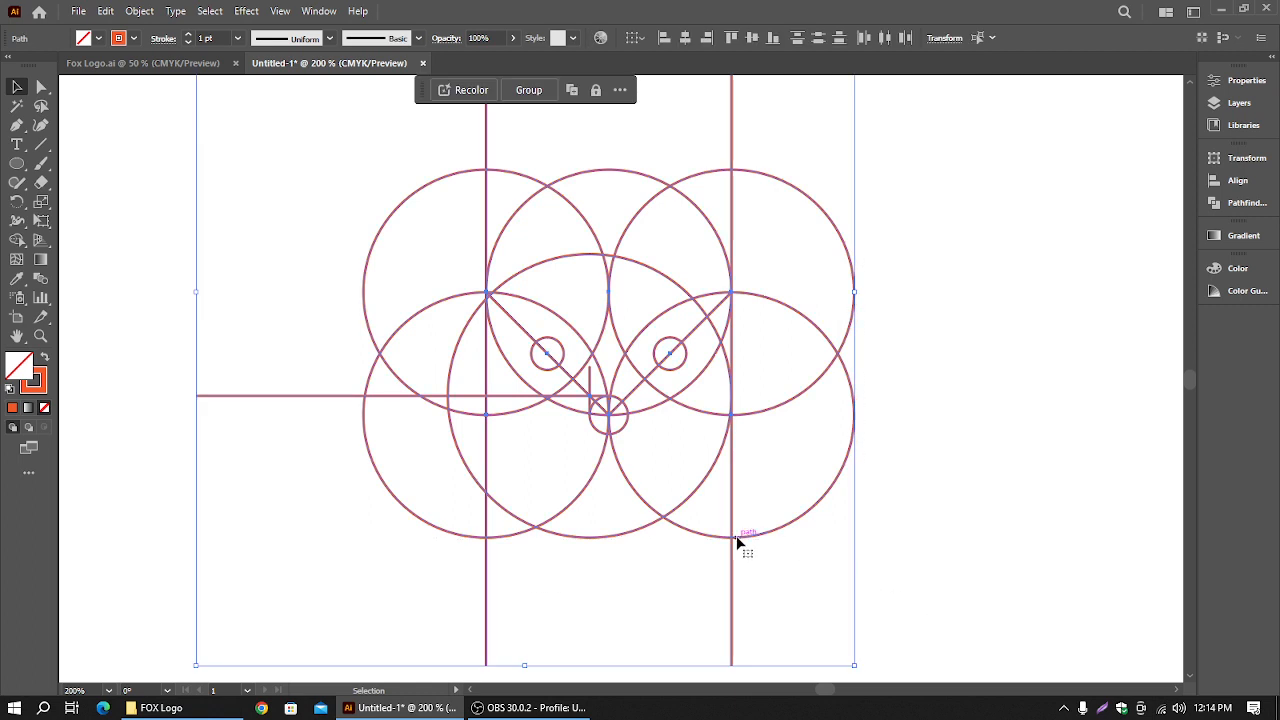
{"action": "scroll", "coordinate": [575, 432], "scroll_direction": "down", "scroll_amount": 2}
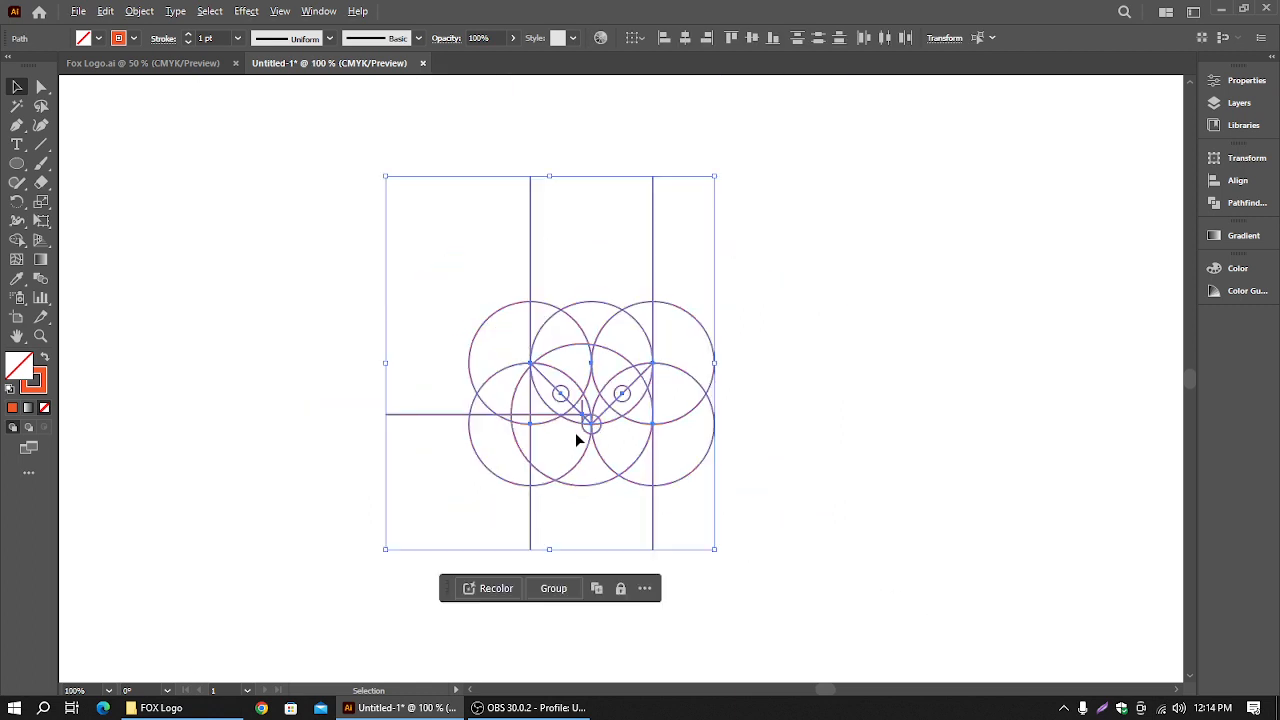
{"action": "key", "text": "space"}
{"action": "left_click_drag", "start_coordinate": [472, 288], "coordinate": [623, 304]}
{"action": "scroll", "coordinate": [623, 310], "scroll_direction": "down", "scroll_amount": 1}
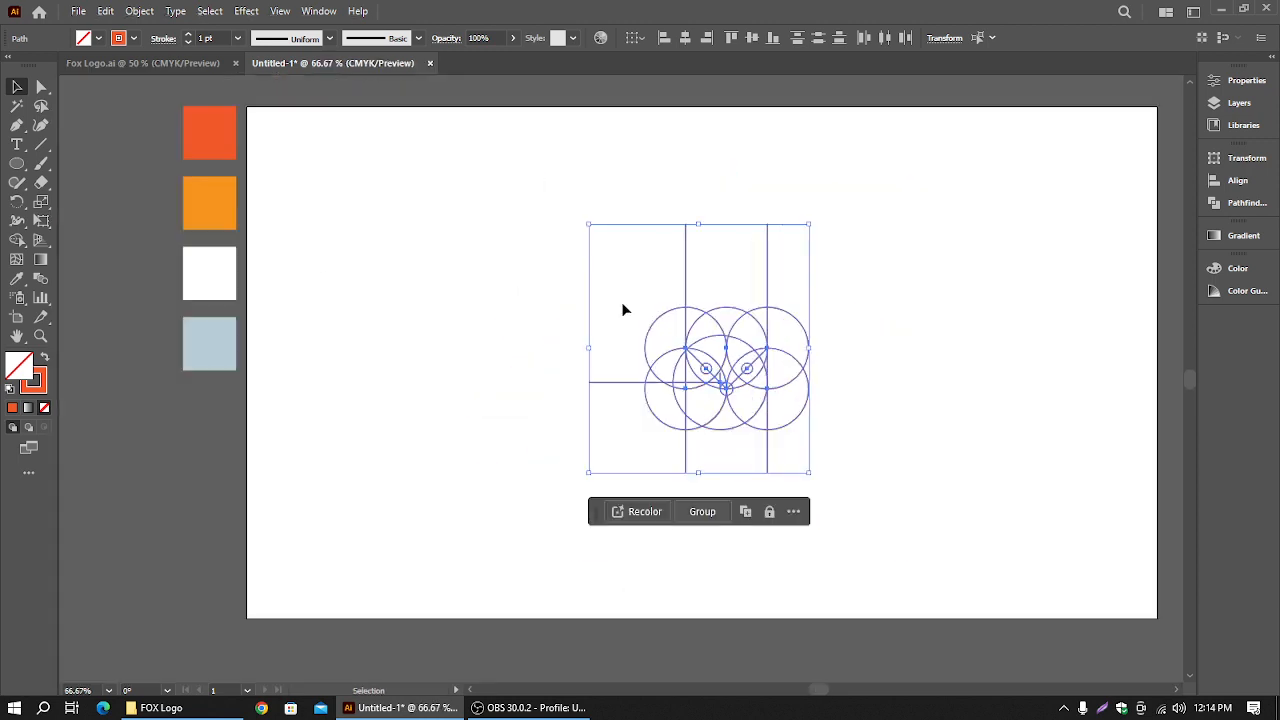
{"action": "scroll", "coordinate": [722, 349], "scroll_direction": "up", "scroll_amount": 1}
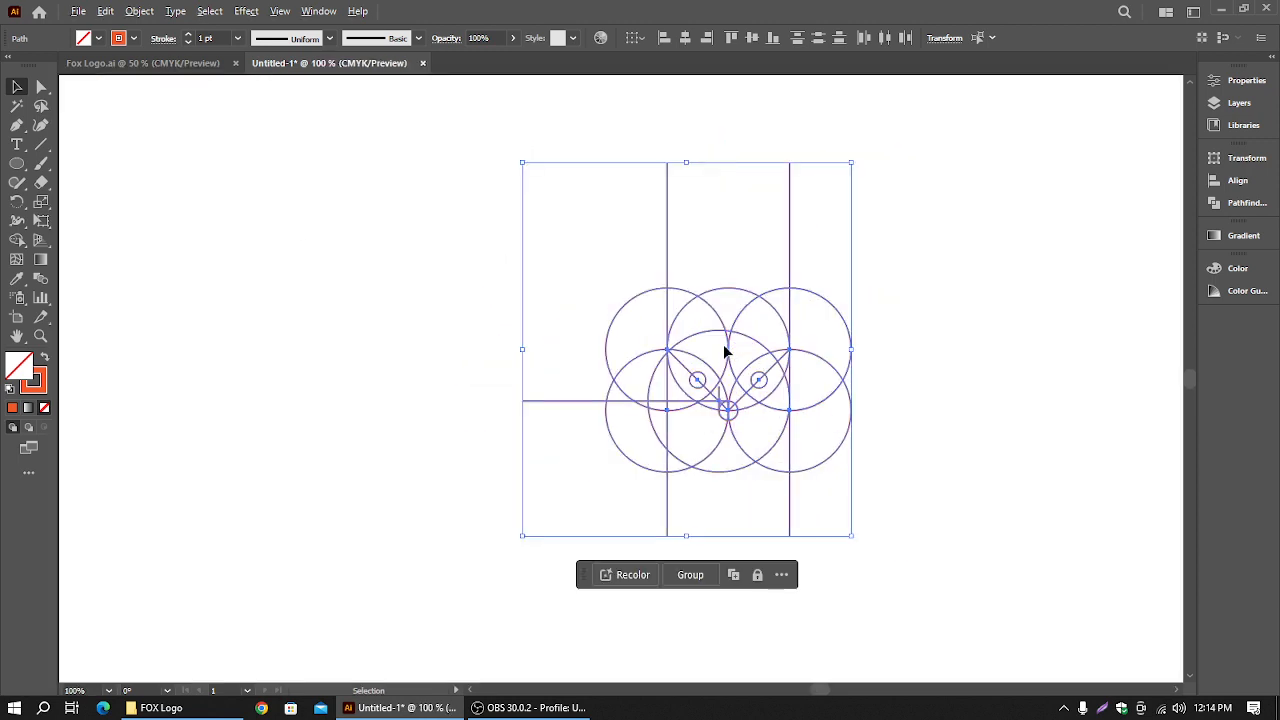
{"action": "scroll", "coordinate": [590, 287], "scroll_direction": "down", "scroll_amount": 1}
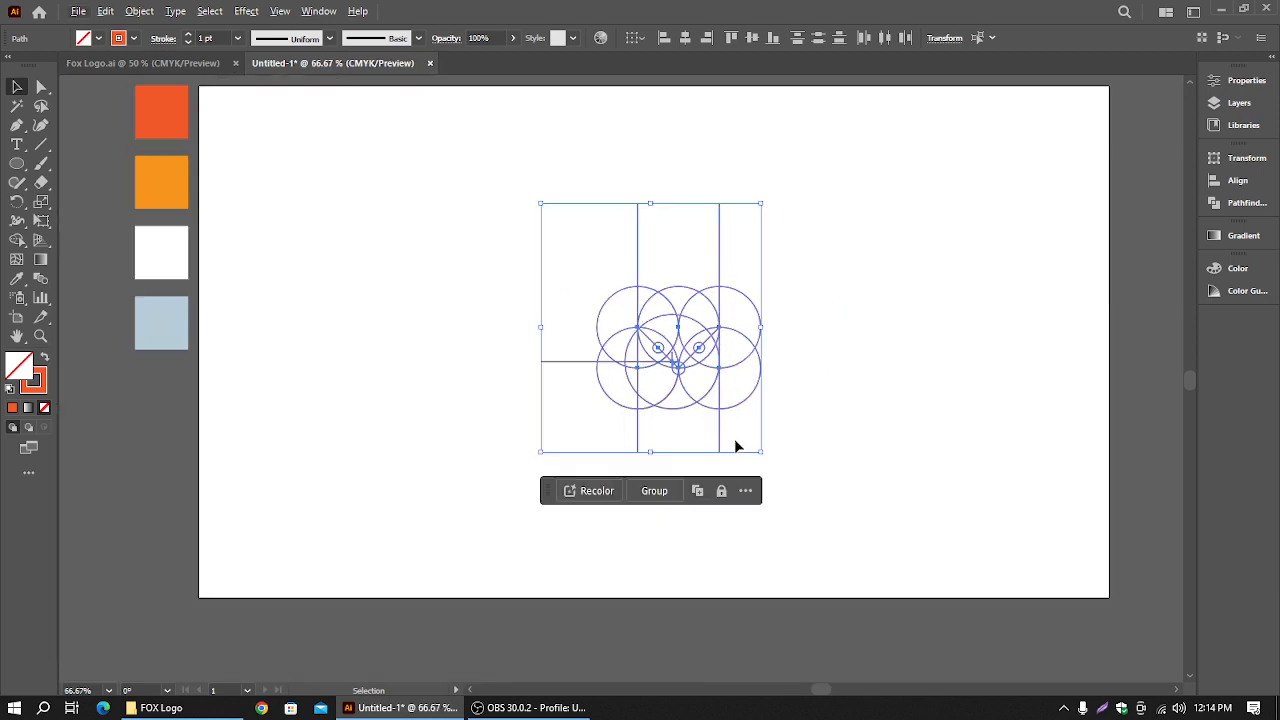
{"action": "left_click_drag", "start_coordinate": [760, 451], "coordinate": [844, 546]}
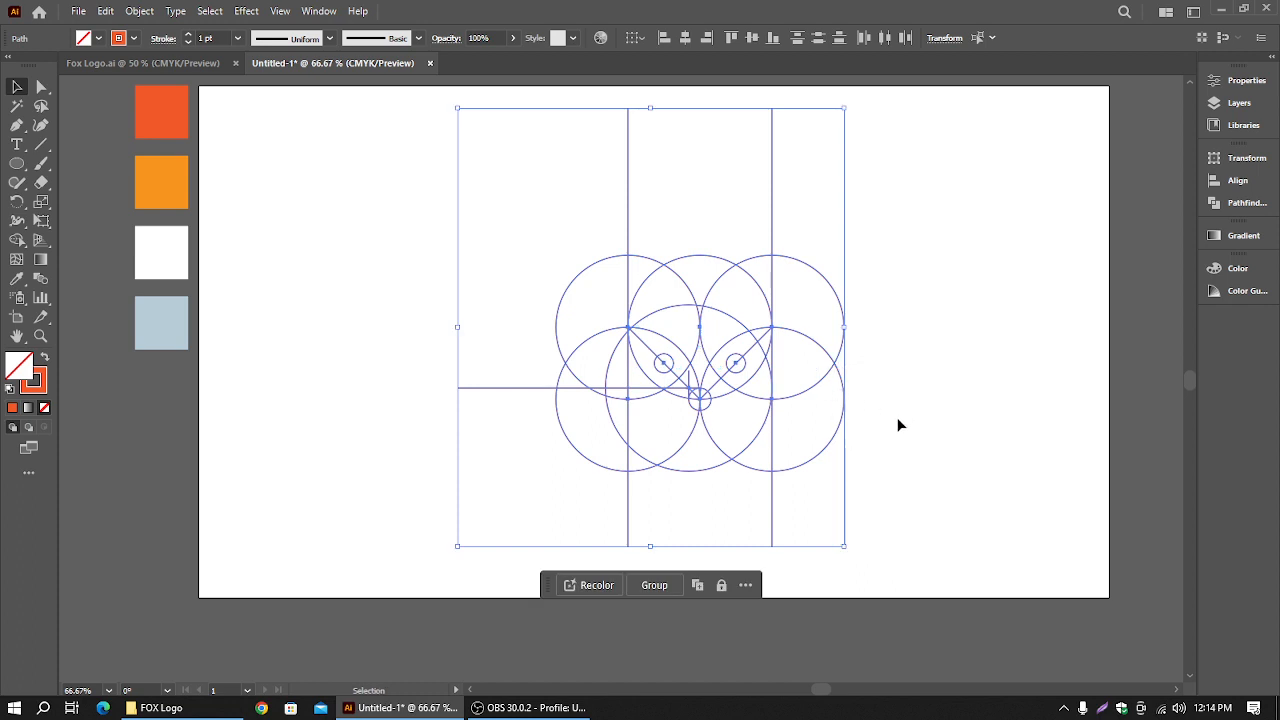
Try to form the two ear pieces from the selected construction with the Shape Builder tool
{"action": "left_click", "coordinate": [27, 240]}
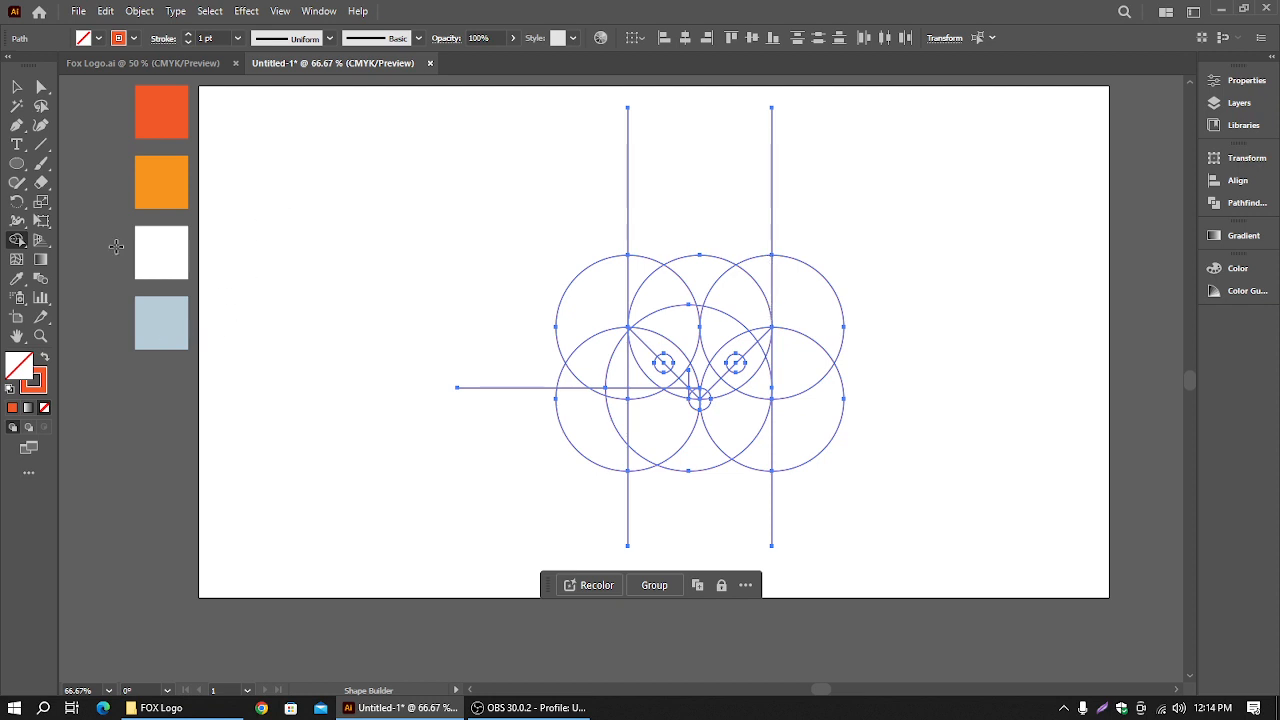
{"action": "left_click", "coordinate": [767, 280]}
{"action": "left_click", "coordinate": [640, 276]}
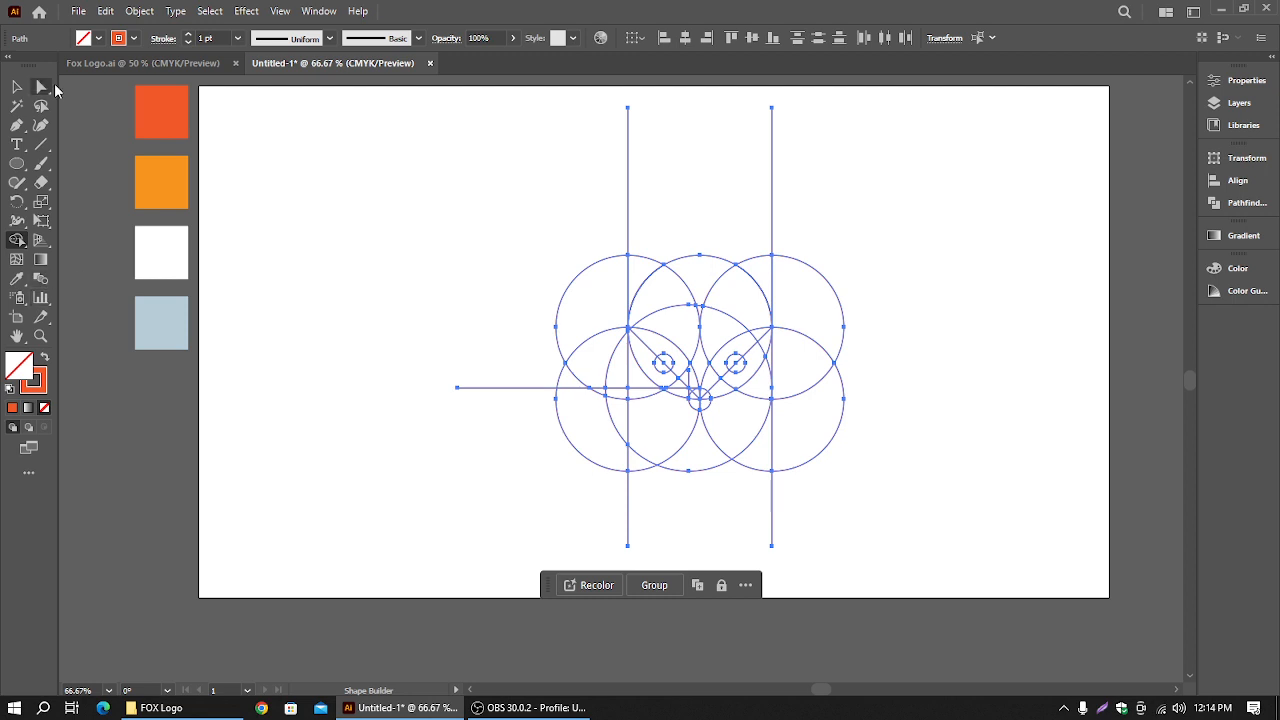
{"action": "left_click", "coordinate": [99, 38]}
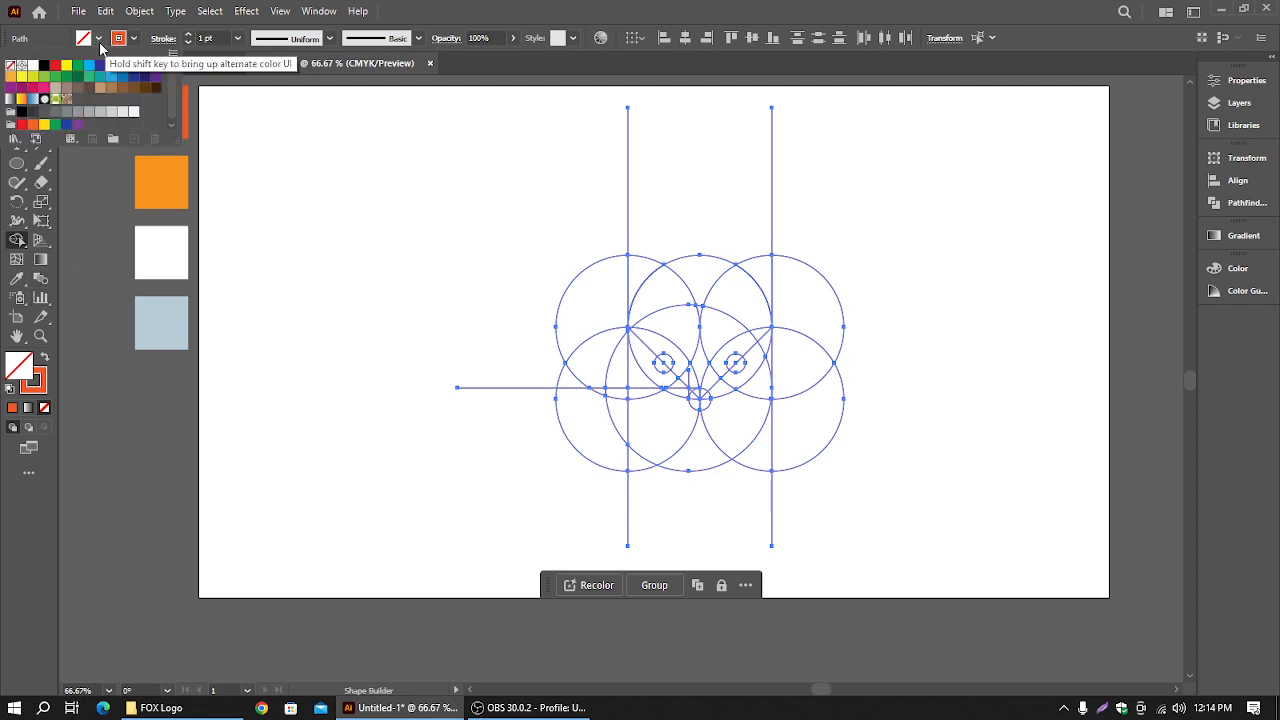
{"action": "left_click", "coordinate": [101, 40]}
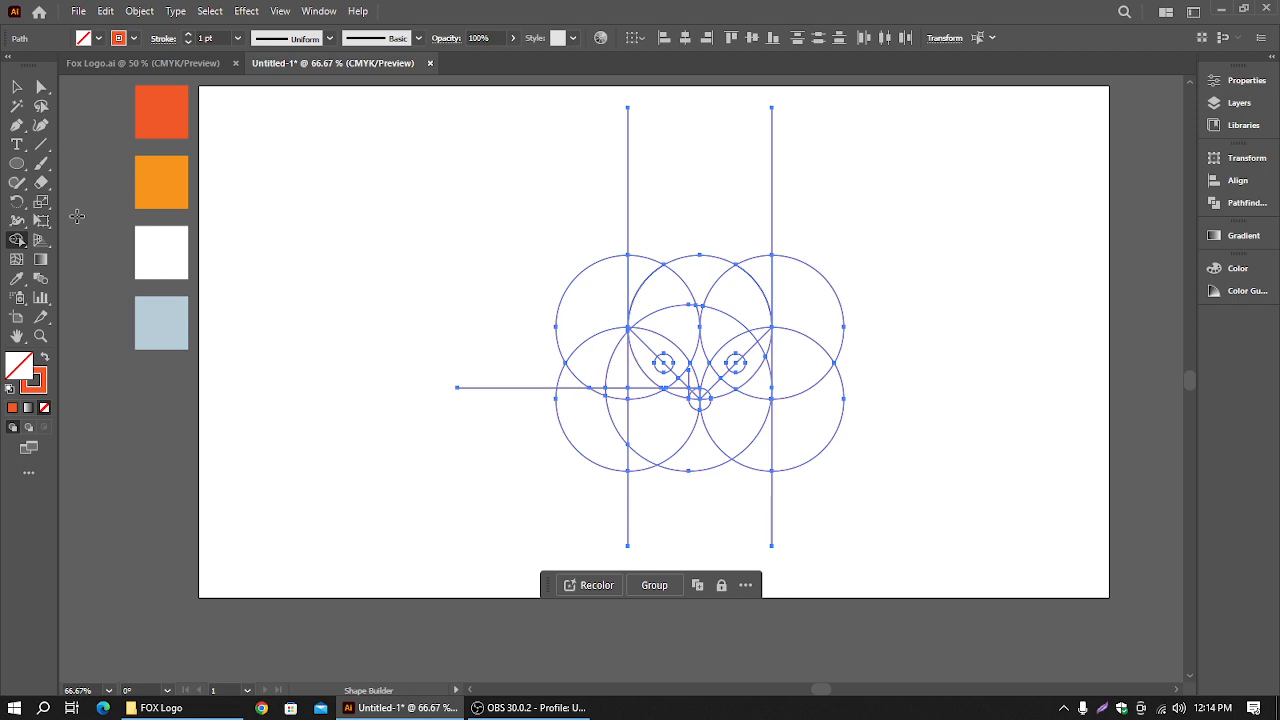
Check which fill swatch the orange sample square beside the artboard uses
{"action": "left_click", "coordinate": [14, 90]}
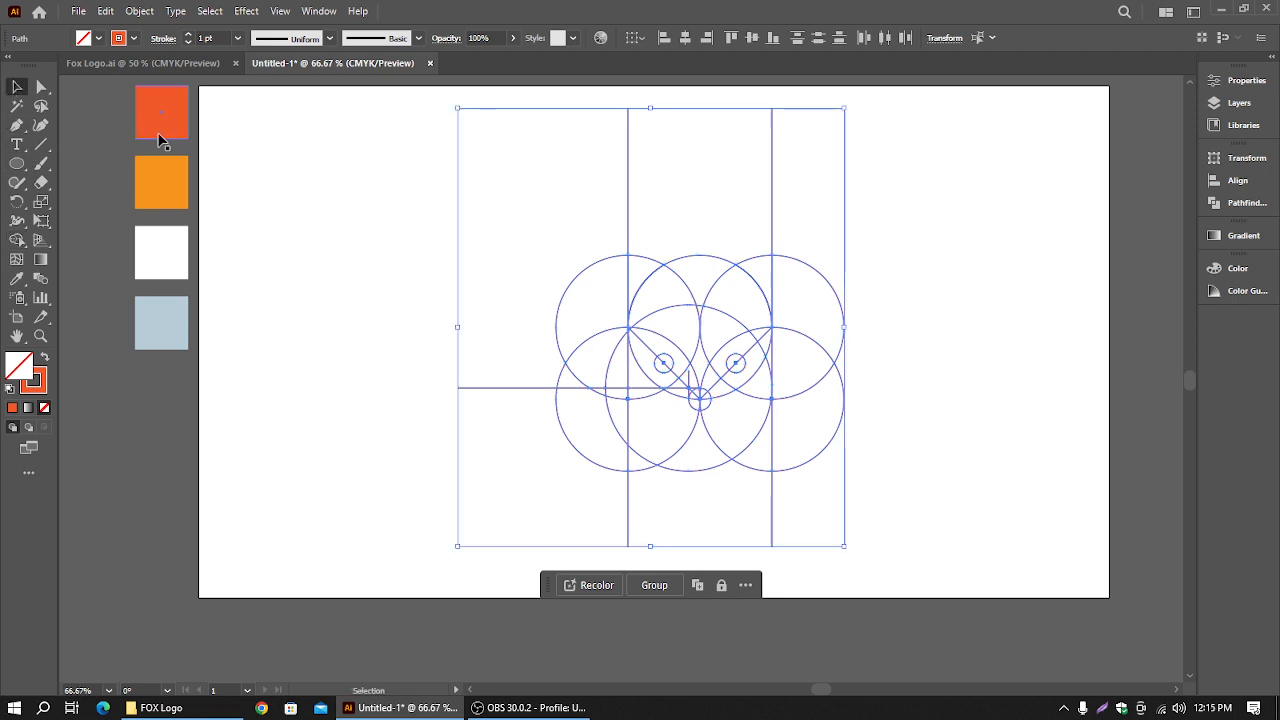
{"action": "left_click", "coordinate": [158, 176]}
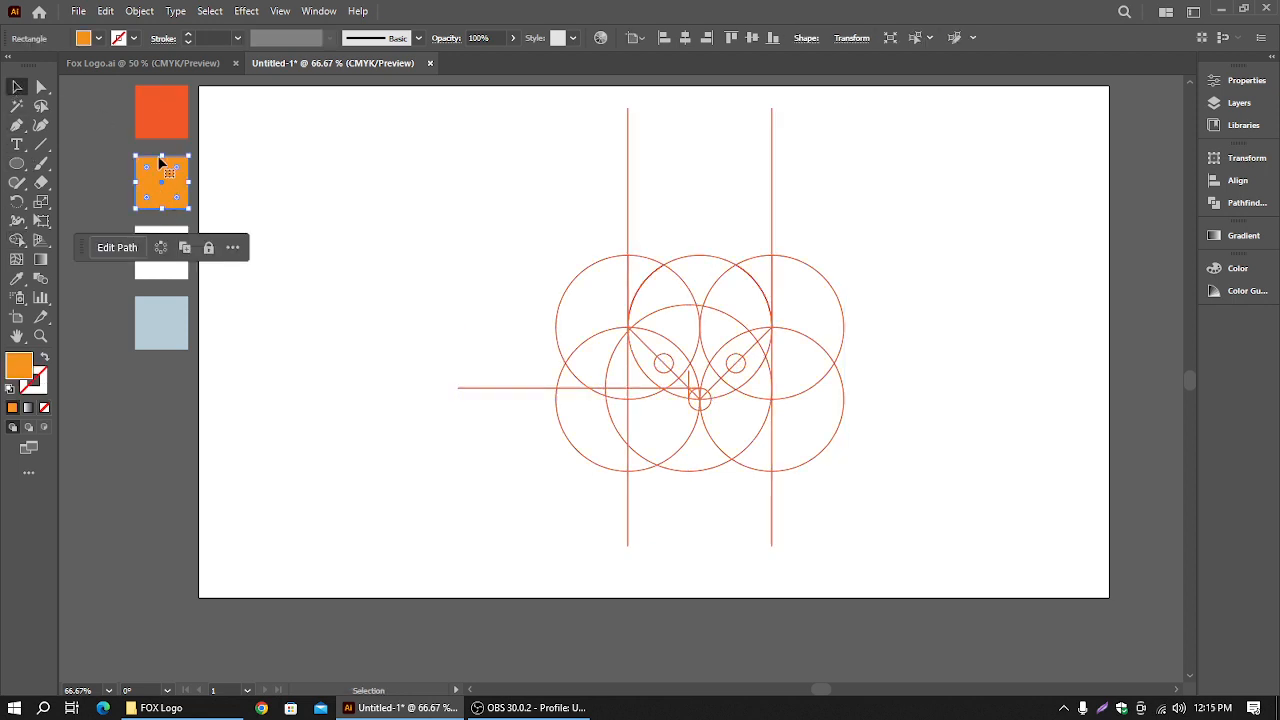
{"action": "left_click", "coordinate": [99, 38]}
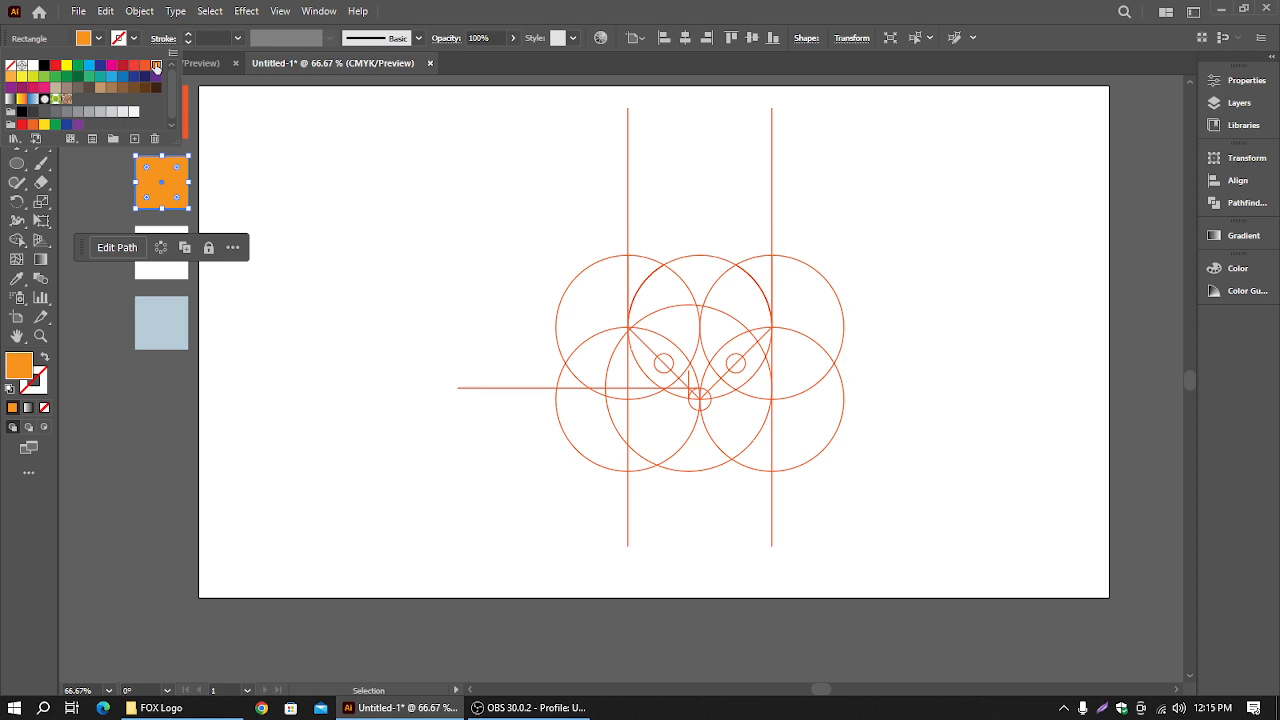
{"action": "left_click", "coordinate": [98, 41]}
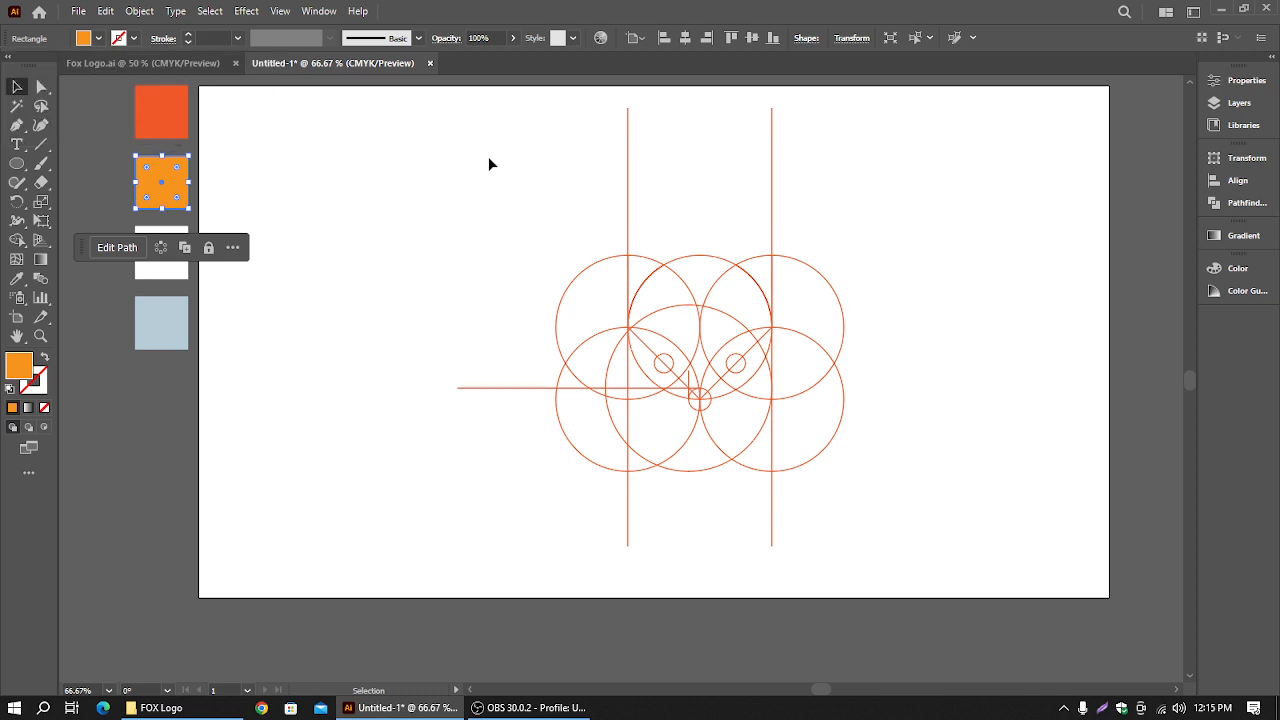
Reselect the whole construction and build both ear pieces beside the vertical lines with Shape Builder, using the orange fill
{"action": "left_click_drag", "start_coordinate": [488, 164], "coordinate": [782, 516]}
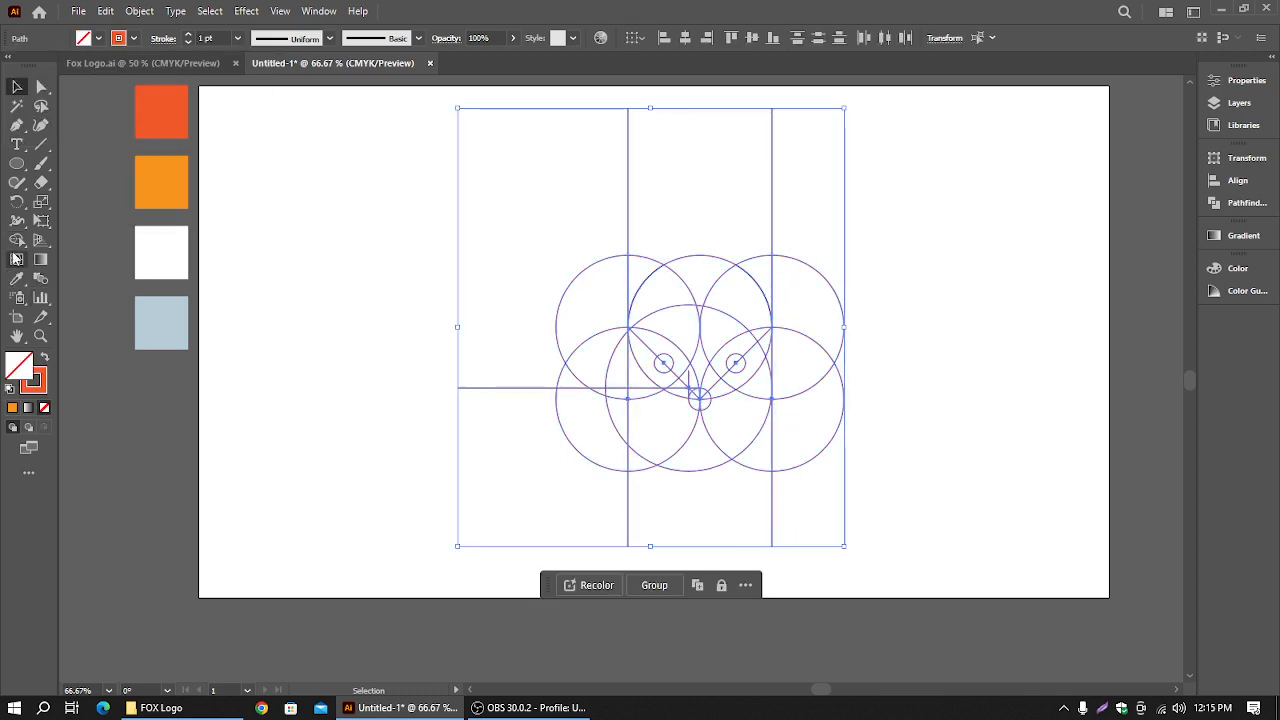
{"action": "left_click", "coordinate": [17, 240]}
{"action": "left_click", "coordinate": [98, 38]}
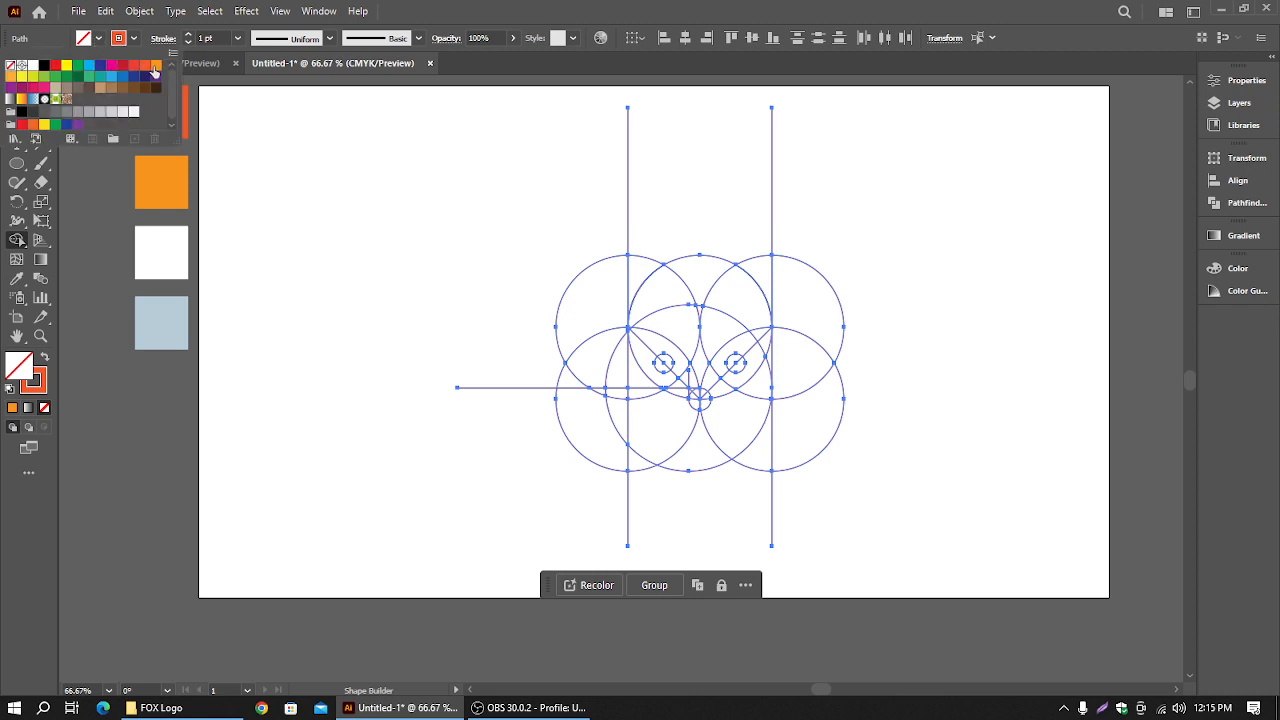
{"action": "left_click", "coordinate": [155, 66]}
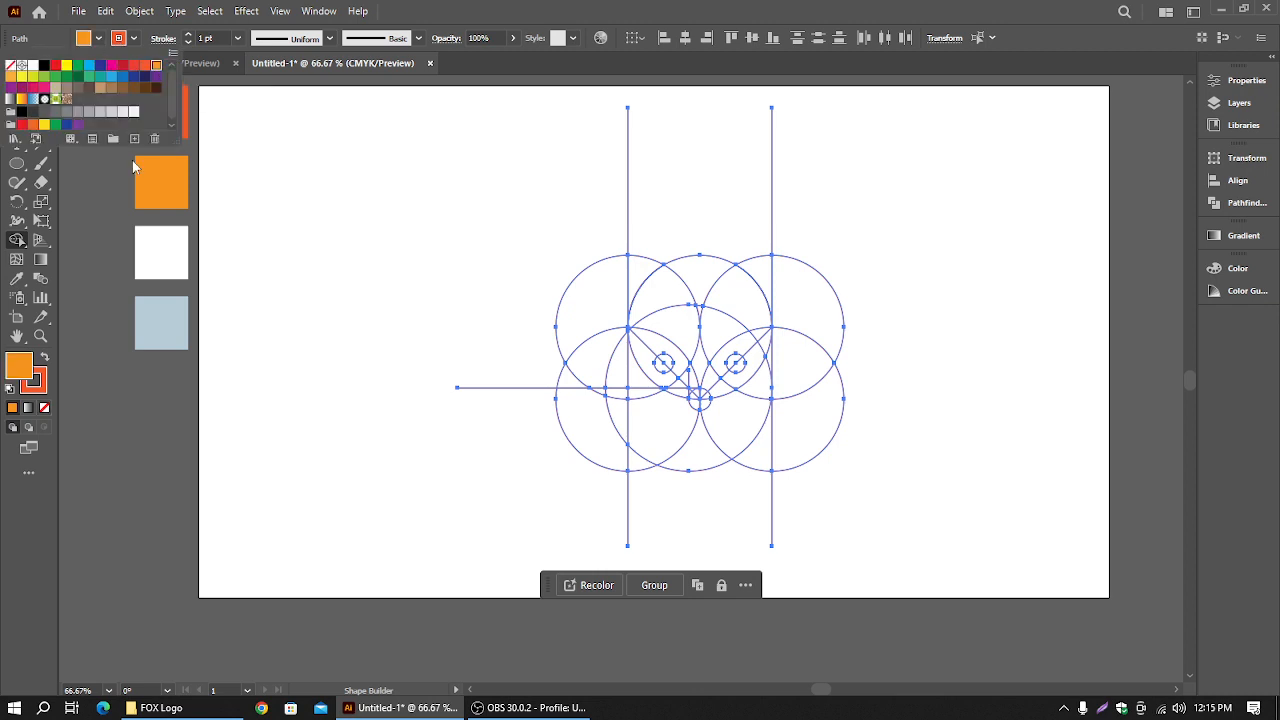
{"action": "left_click", "coordinate": [770, 276]}
{"action": "left_click", "coordinate": [758, 276]}
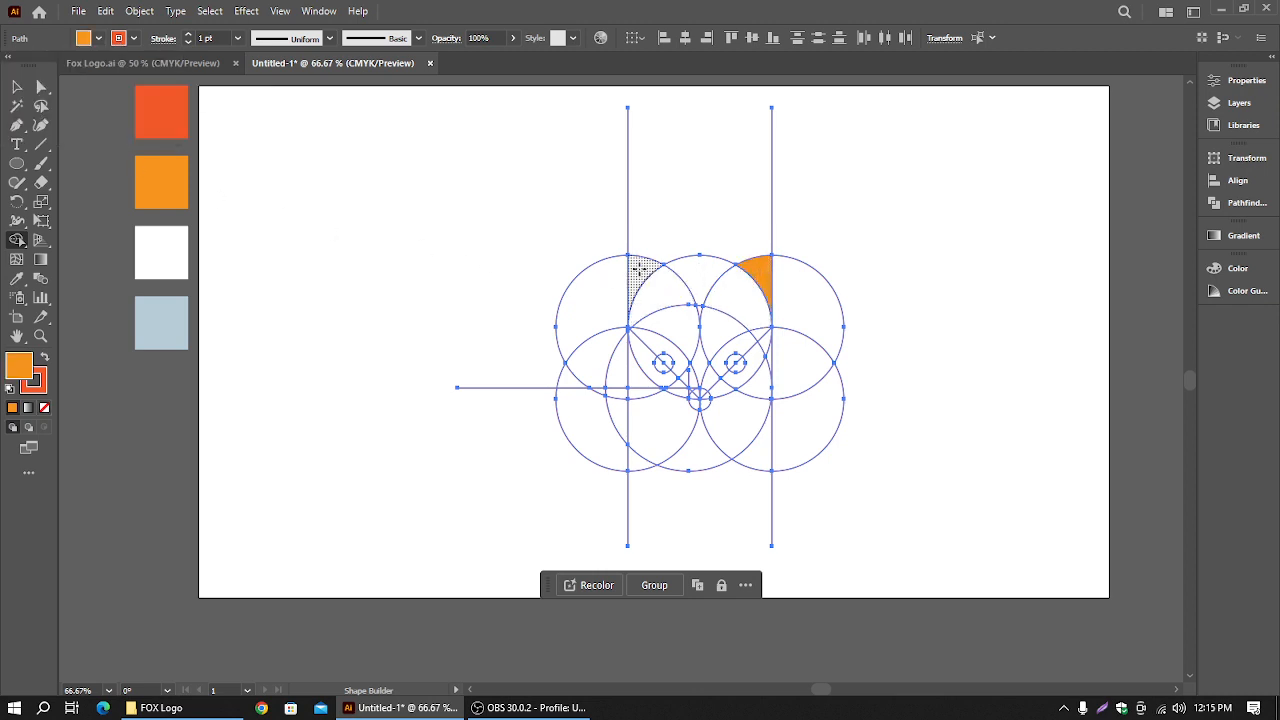
{"action": "left_click", "coordinate": [640, 270]}
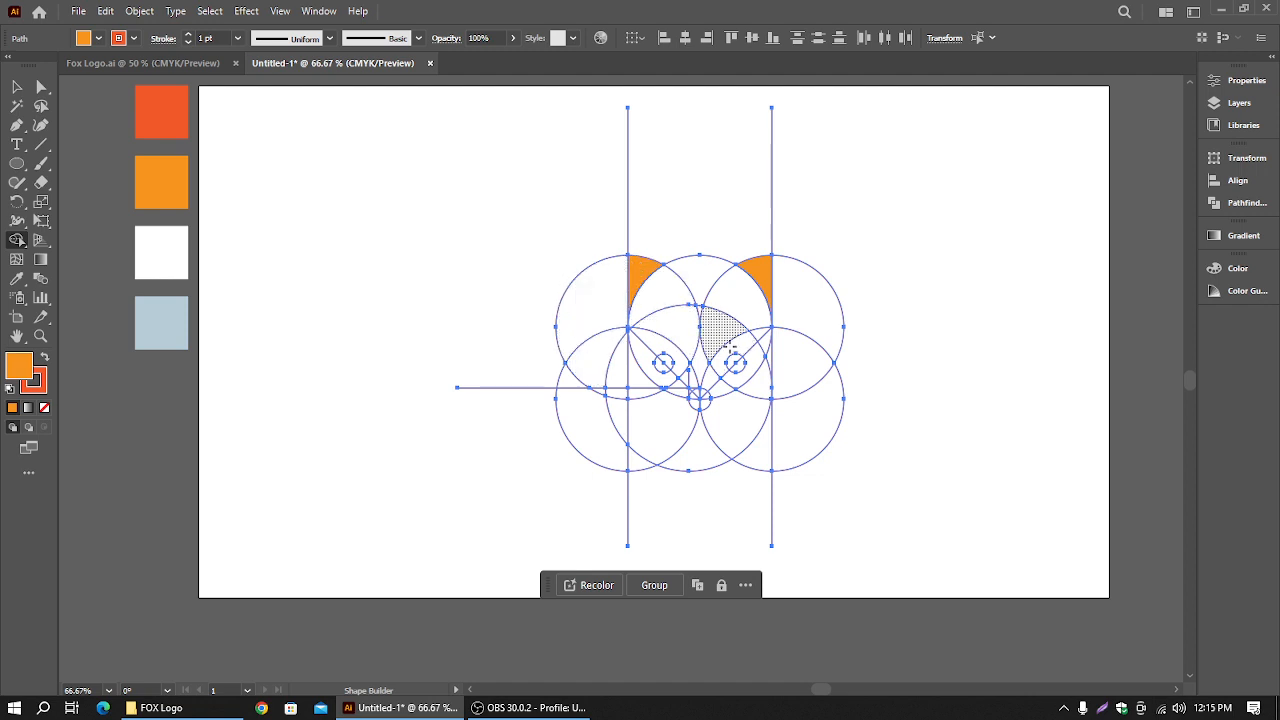
Merge the upper middle circle's areas above the two cheek arcs into one red head shape with Shape Builder, and deselect everything
{"action": "left_click", "coordinate": [98, 38]}
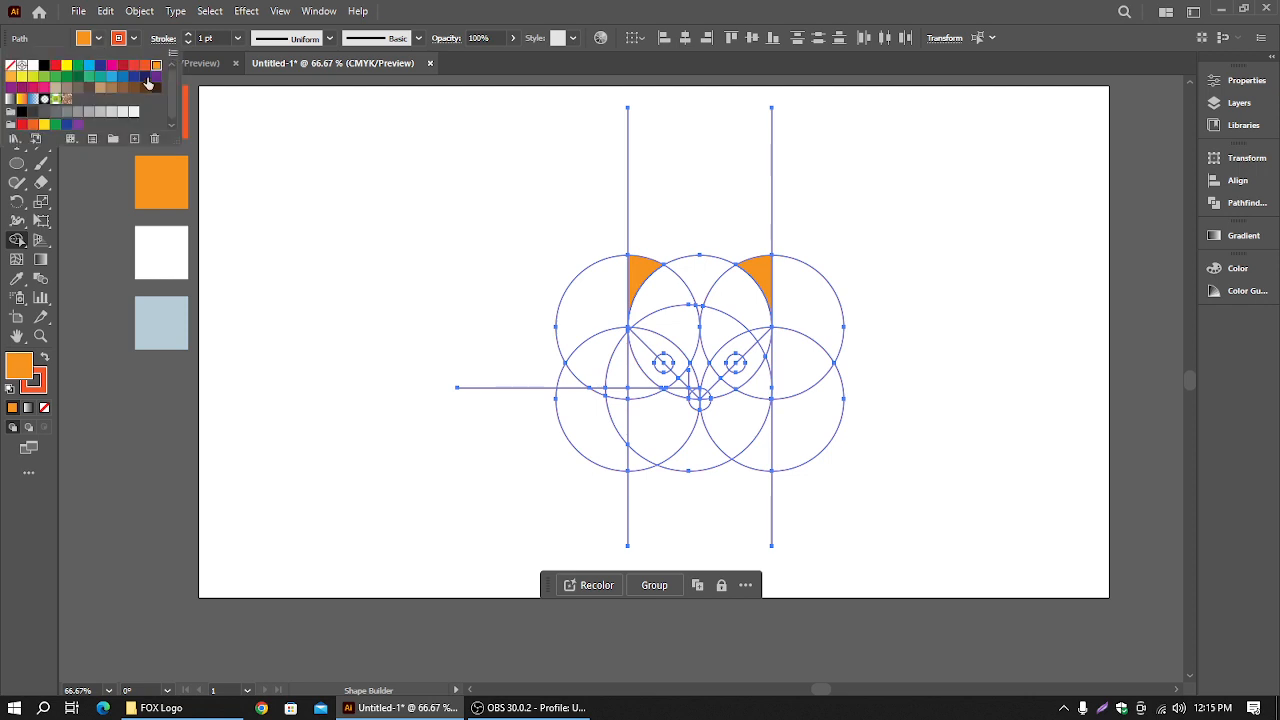
{"action": "left_click", "coordinate": [137, 72]}
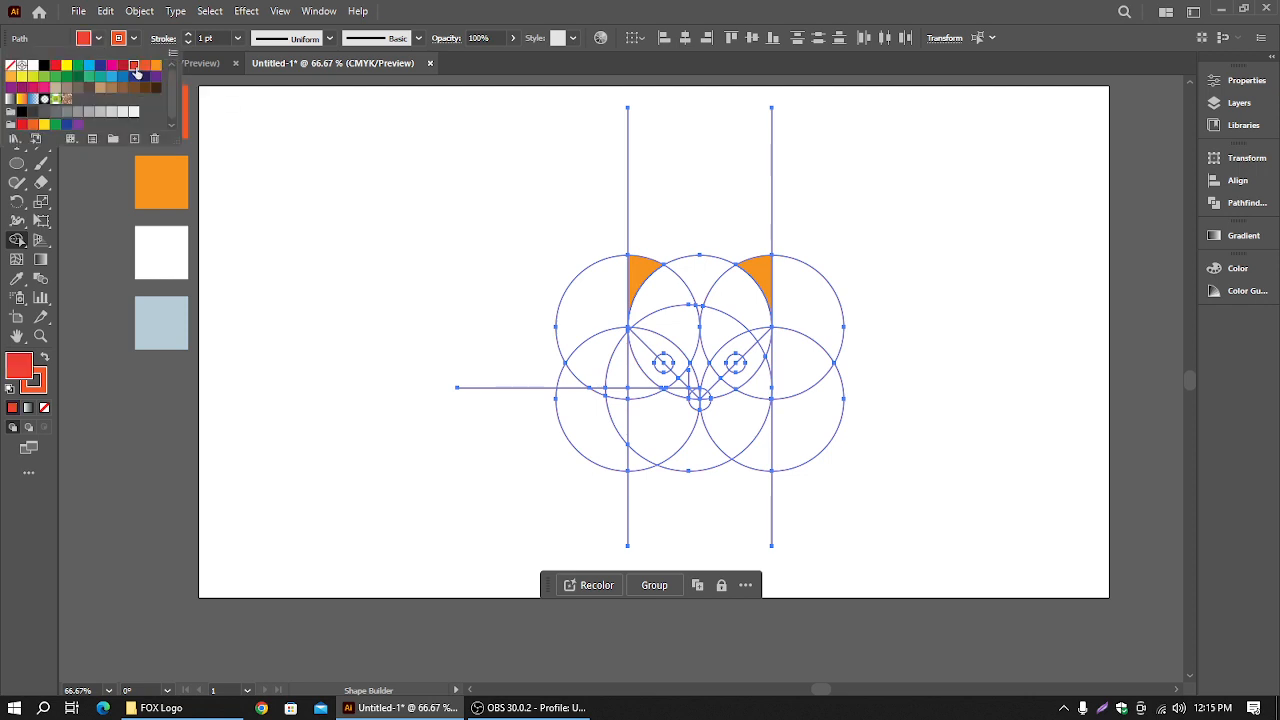
{"action": "left_click", "coordinate": [98, 40]}
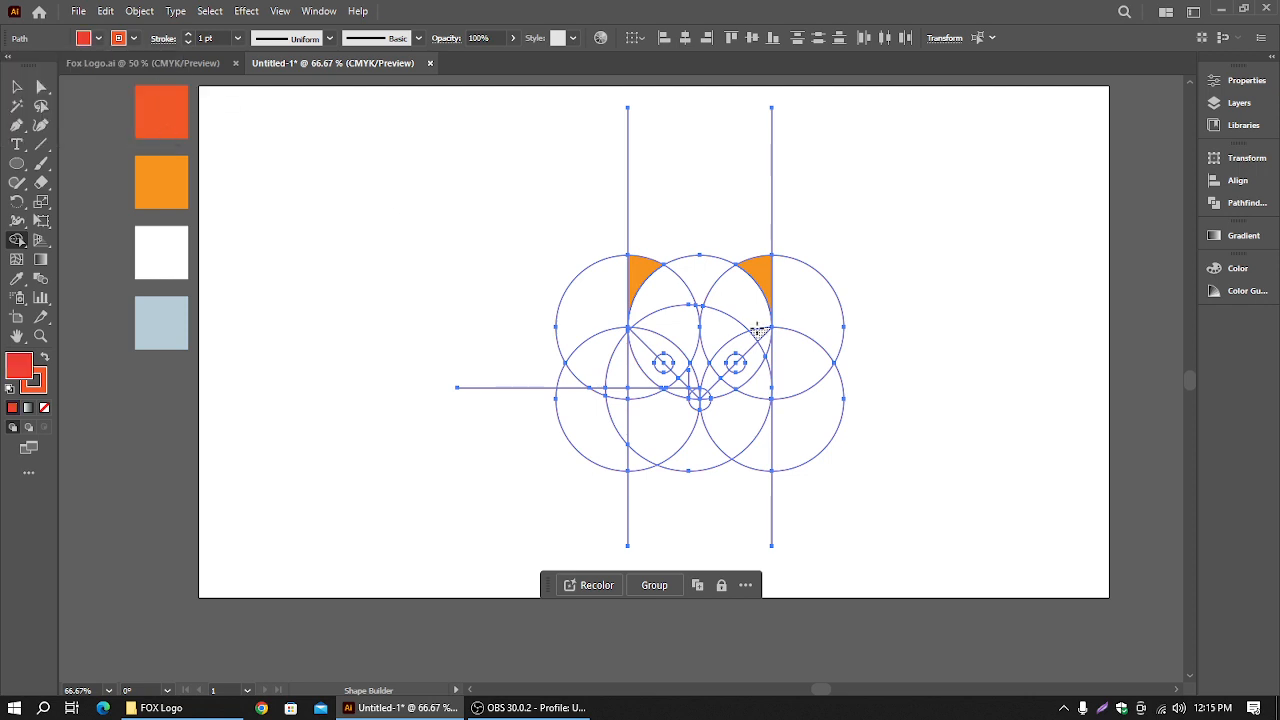
{"action": "mouse_move", "coordinate": [733, 311]}
{"action": "left_mouse_down"}
{"action": "mouse_move", "coordinate": [686, 334]}
{"action": "mouse_move", "coordinate": [677, 306]}
{"action": "mouse_move", "coordinate": [705, 311]}
{"action": "mouse_move", "coordinate": [702, 280]}
{"action": "left_mouse_up"}
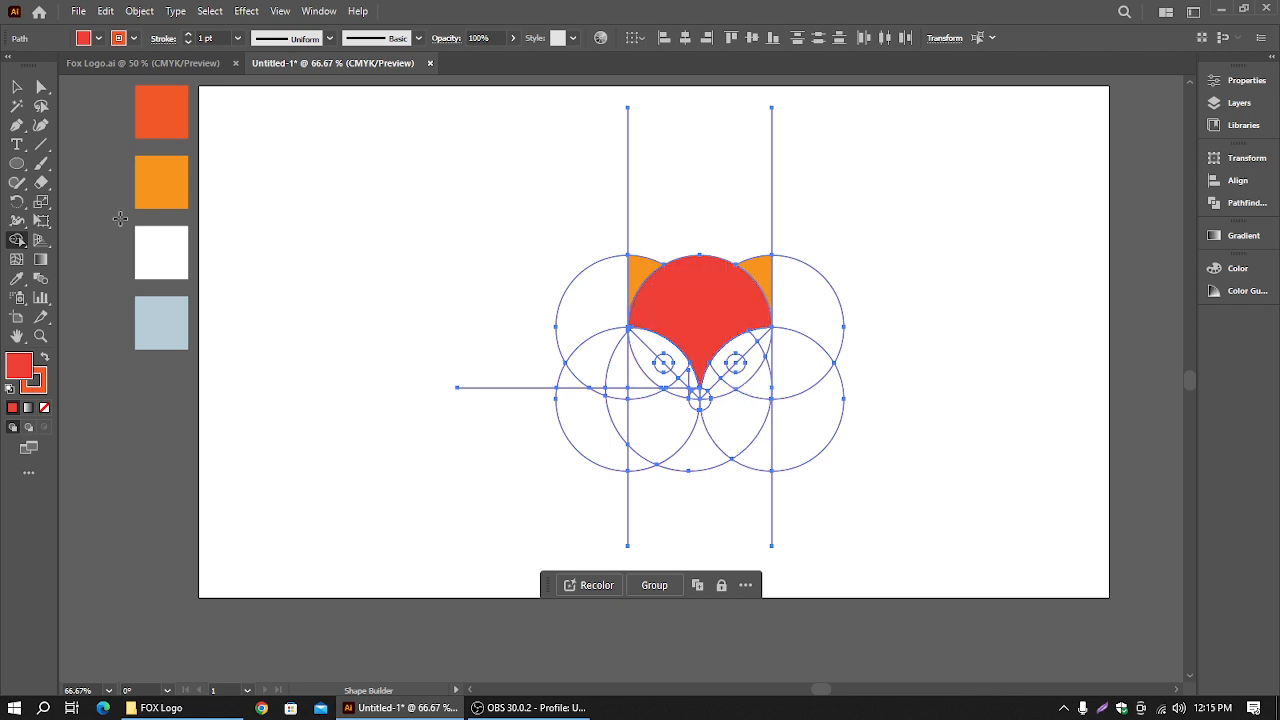
{"action": "left_click", "coordinate": [16, 87]}
{"action": "left_click", "coordinate": [348, 199]}
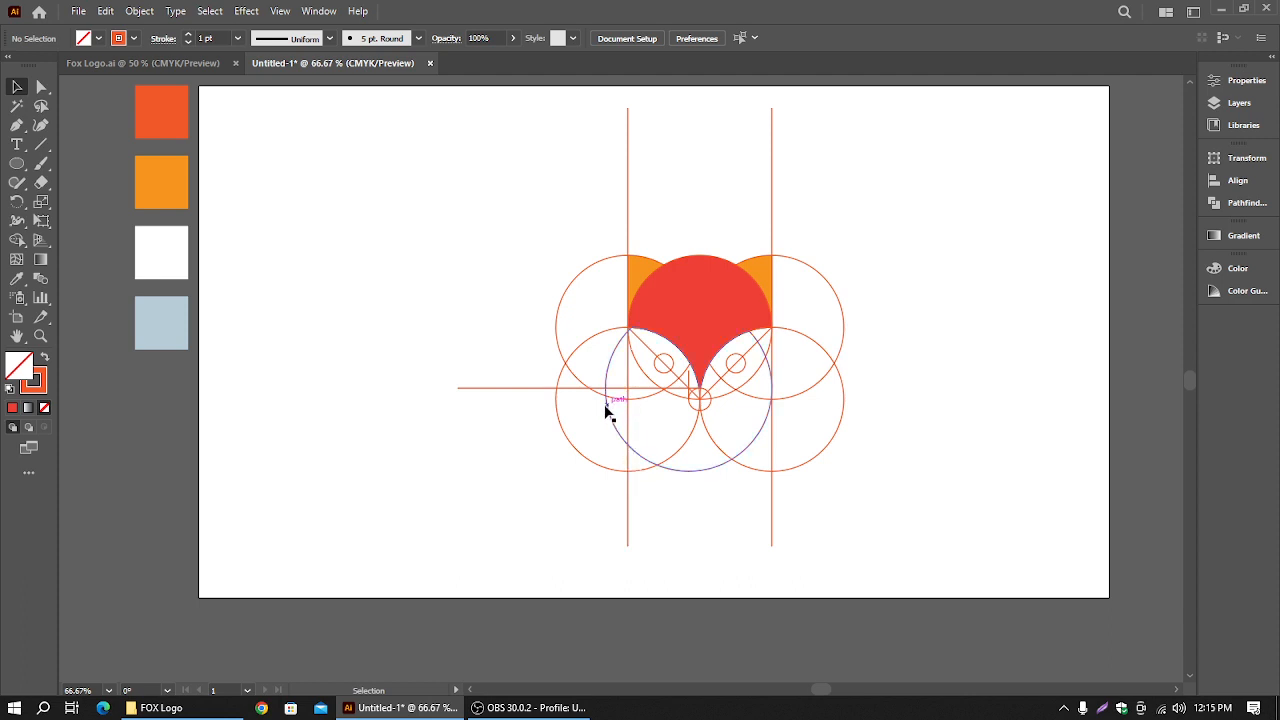
After checking the tail in Fox Logo.ai, draw a circle about 63.12 px wide, centred where the body circle's left side crosses the horizontal line
{"action": "left_click", "coordinate": [189, 63]}
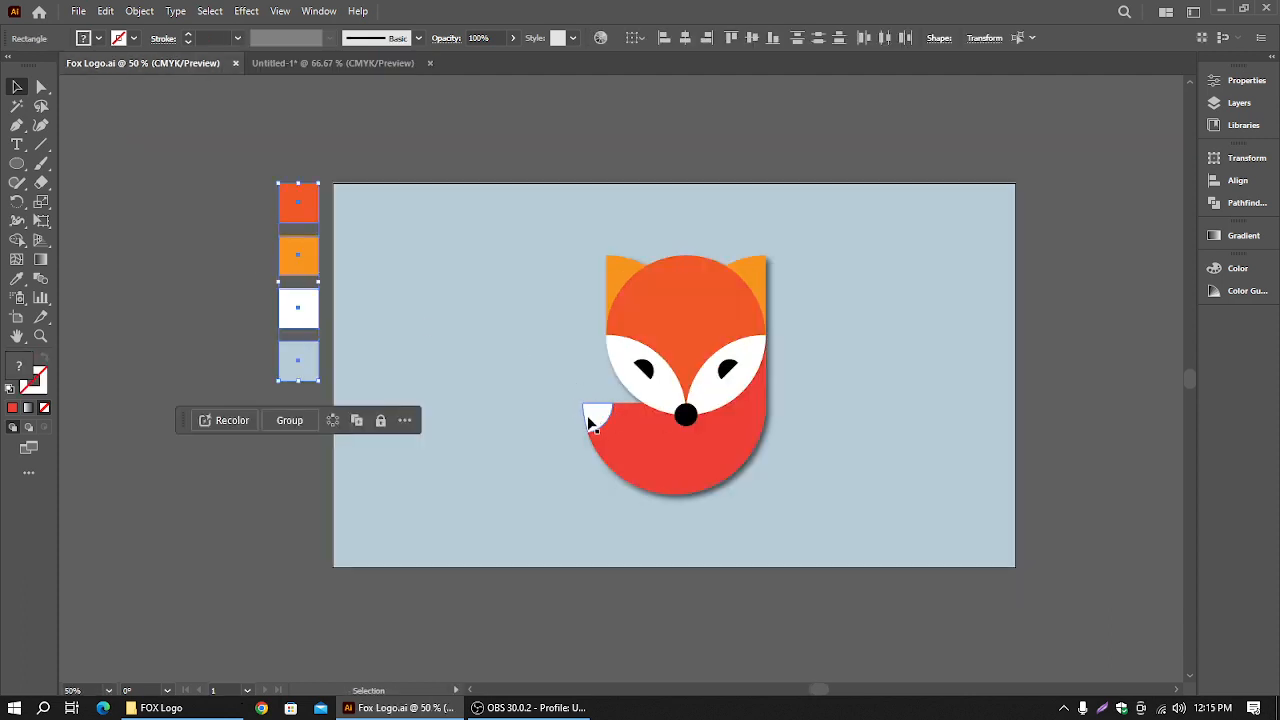
{"action": "left_click", "coordinate": [327, 63]}
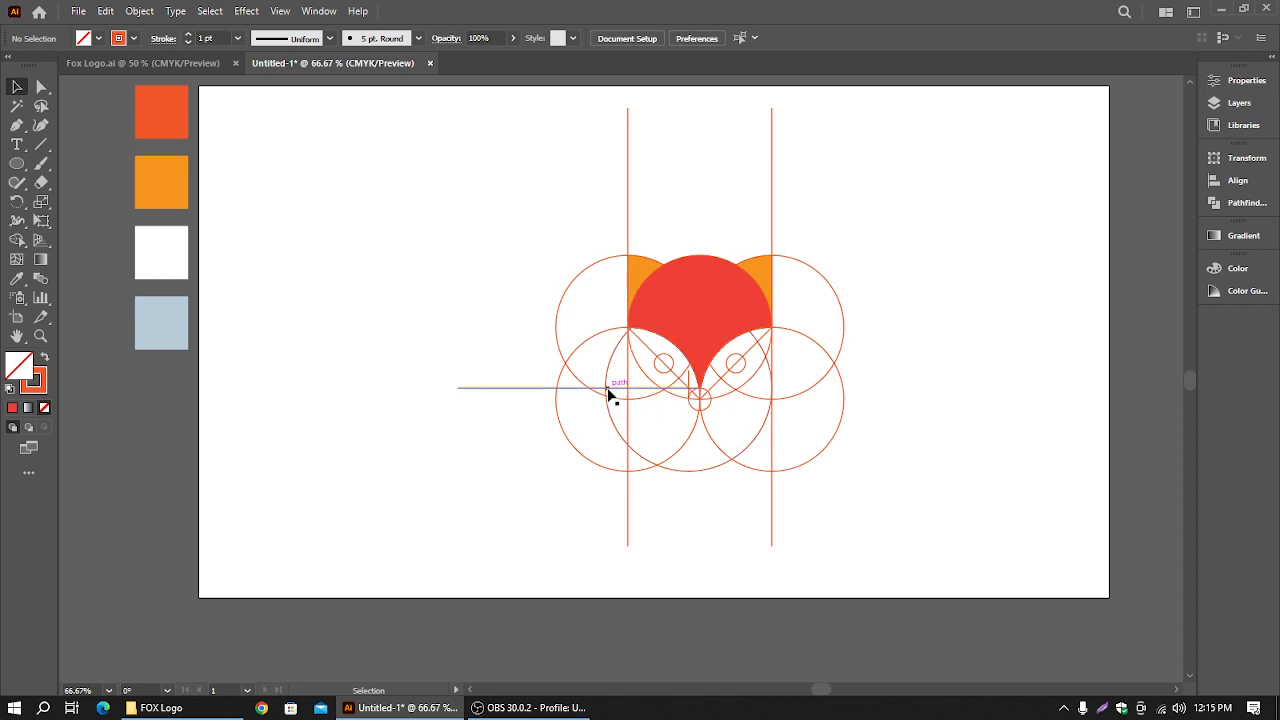
{"action": "scroll", "coordinate": [608, 395], "scroll_direction": "up", "scroll_amount": 1}
{"action": "left_click", "coordinate": [19, 166]}
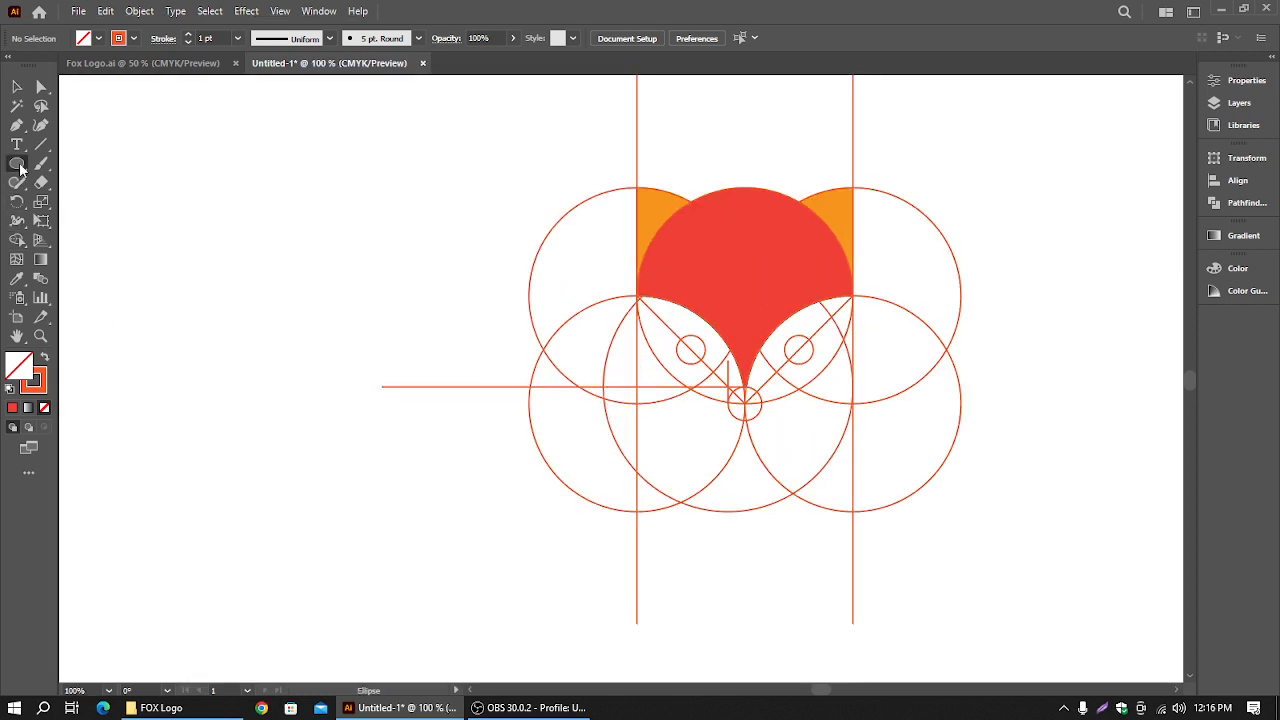
{"action": "left_click_drag", "start_coordinate": [601, 384], "coordinate": [613, 418]}
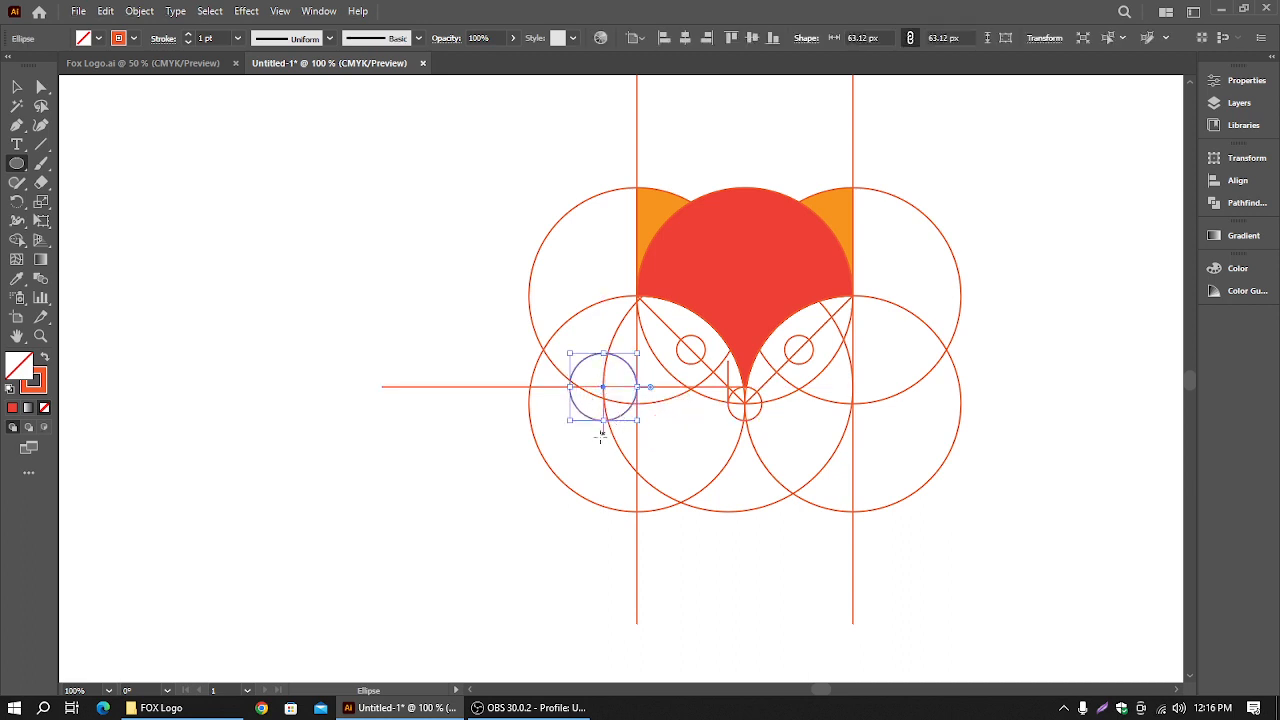
{"action": "left_click", "coordinate": [16, 87]}
{"action": "left_click", "coordinate": [285, 205]}
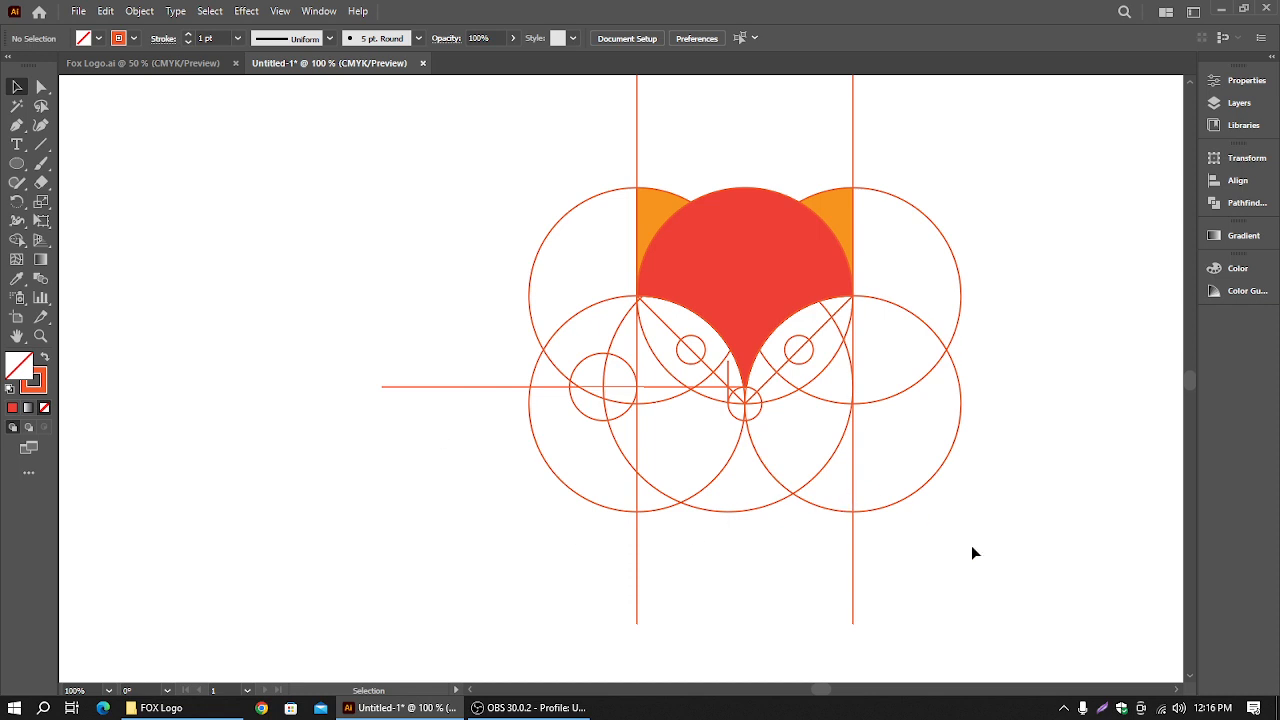
Select the construction and merge the body circle's areas below the face and horizontal line into one red body with Shape Builder
{"action": "left_click_drag", "start_coordinate": [478, 140], "coordinate": [1035, 527]}
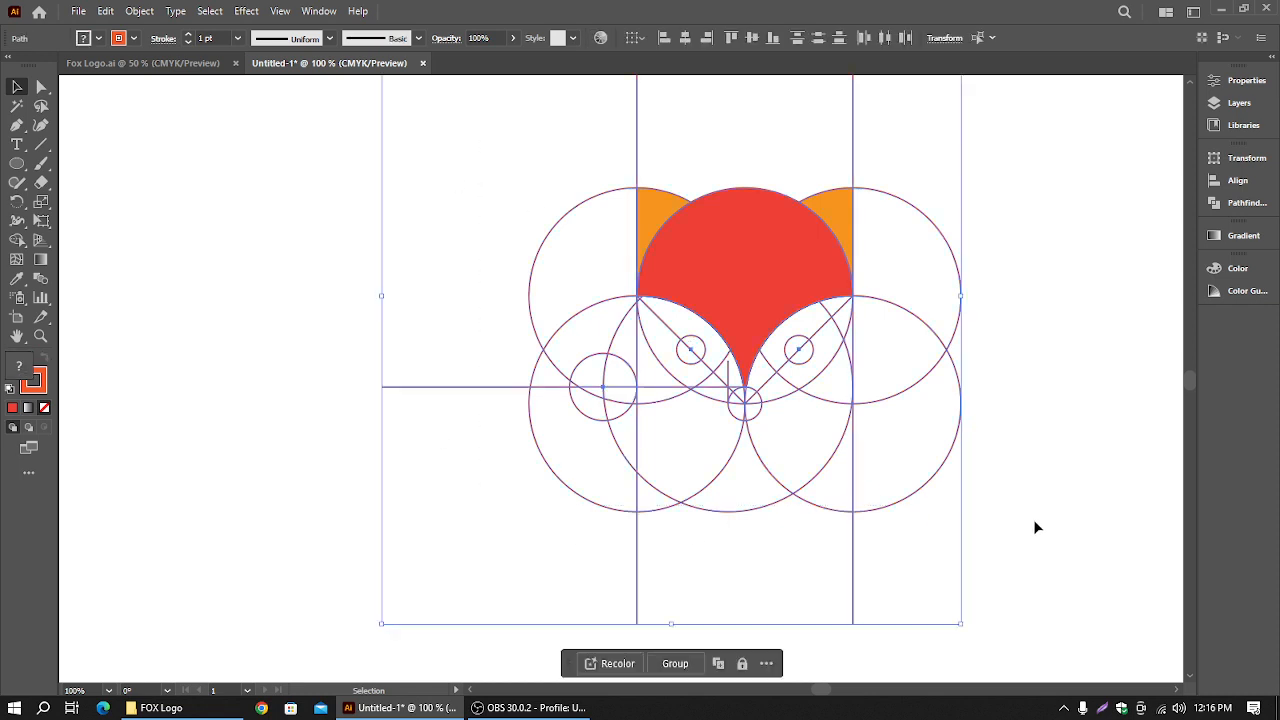
{"action": "left_click", "coordinate": [17, 240]}
{"action": "left_click", "coordinate": [98, 38]}
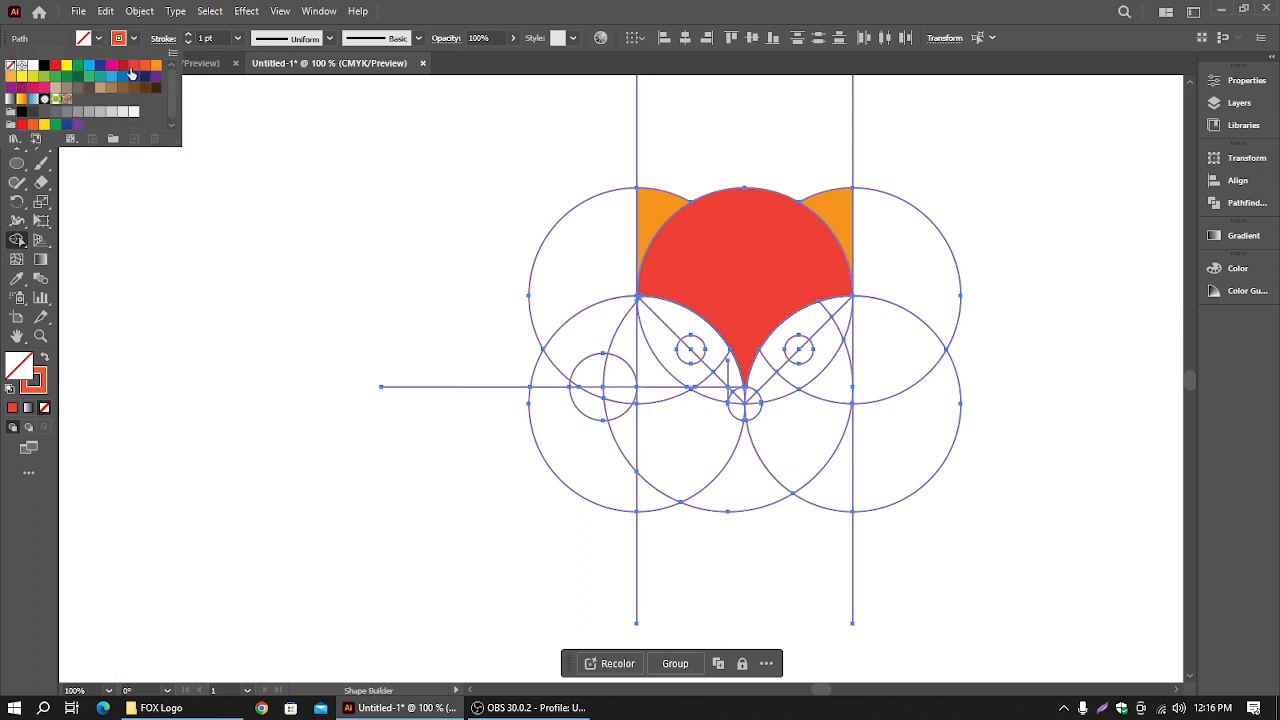
{"action": "left_click", "coordinate": [136, 67]}
{"action": "left_click", "coordinate": [96, 37]}
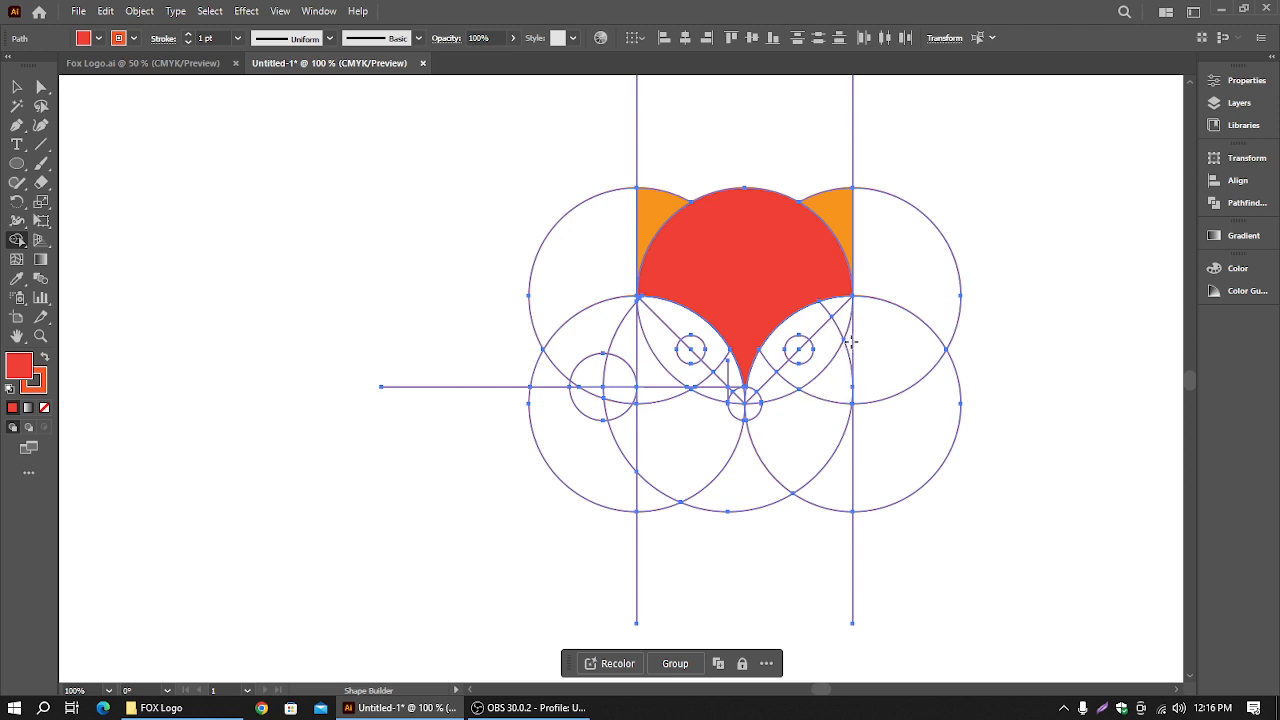
{"action": "mouse_move", "coordinate": [845, 382]}
{"action": "left_mouse_down"}
{"action": "mouse_move", "coordinate": [818, 434]}
{"action": "mouse_move", "coordinate": [758, 469]}
{"action": "mouse_move", "coordinate": [630, 428]}
{"action": "mouse_move", "coordinate": [646, 401]}
{"action": "mouse_move", "coordinate": [660, 432]}
{"action": "mouse_move", "coordinate": [666, 422]}
{"action": "left_mouse_up"}
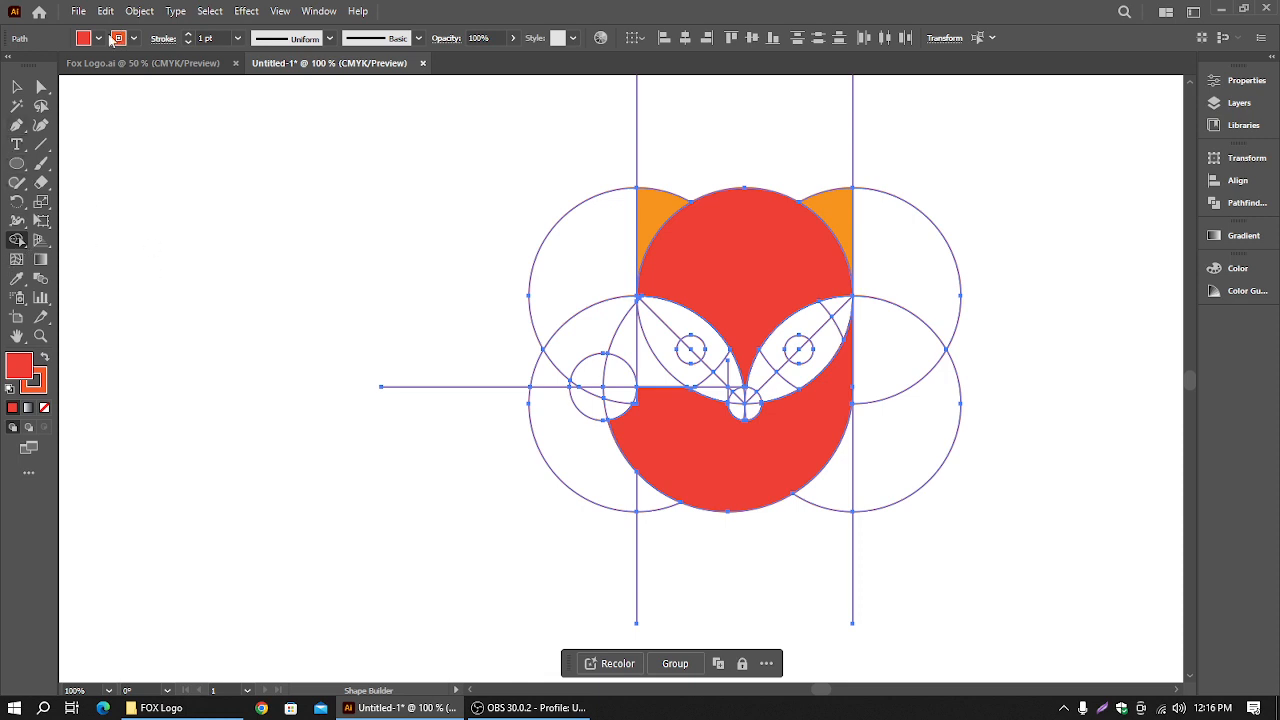
Merge the right cheek's areas into one white shape with Shape Builder, leaving the upper half of the eye circle separate
{"action": "left_click", "coordinate": [98, 38]}
{"action": "left_click", "coordinate": [33, 65]}
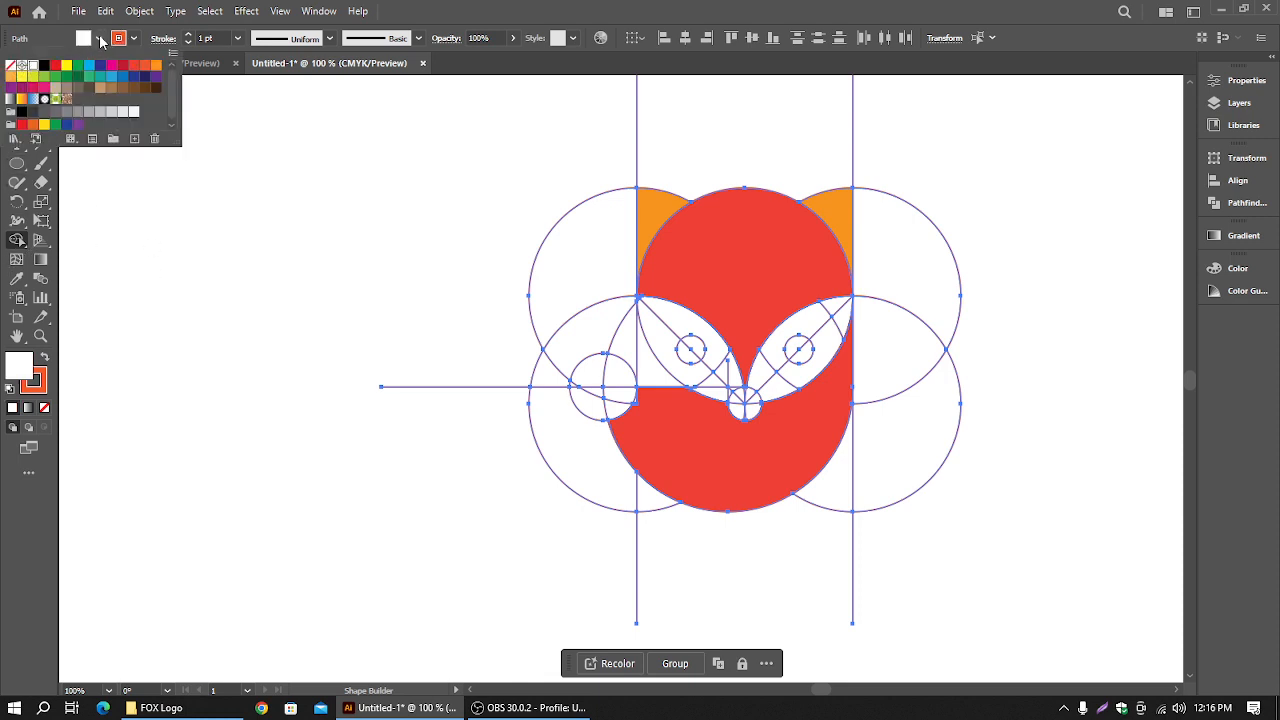
{"action": "left_click", "coordinate": [100, 40]}
{"action": "mouse_move", "coordinate": [844, 313]}
{"action": "left_mouse_down"}
{"action": "mouse_move", "coordinate": [813, 360]}
{"action": "mouse_move", "coordinate": [781, 382]}
{"action": "mouse_move", "coordinate": [780, 352]}
{"action": "left_mouse_up"}
{"action": "left_click_drag", "start_coordinate": [829, 307], "coordinate": [794, 343]}
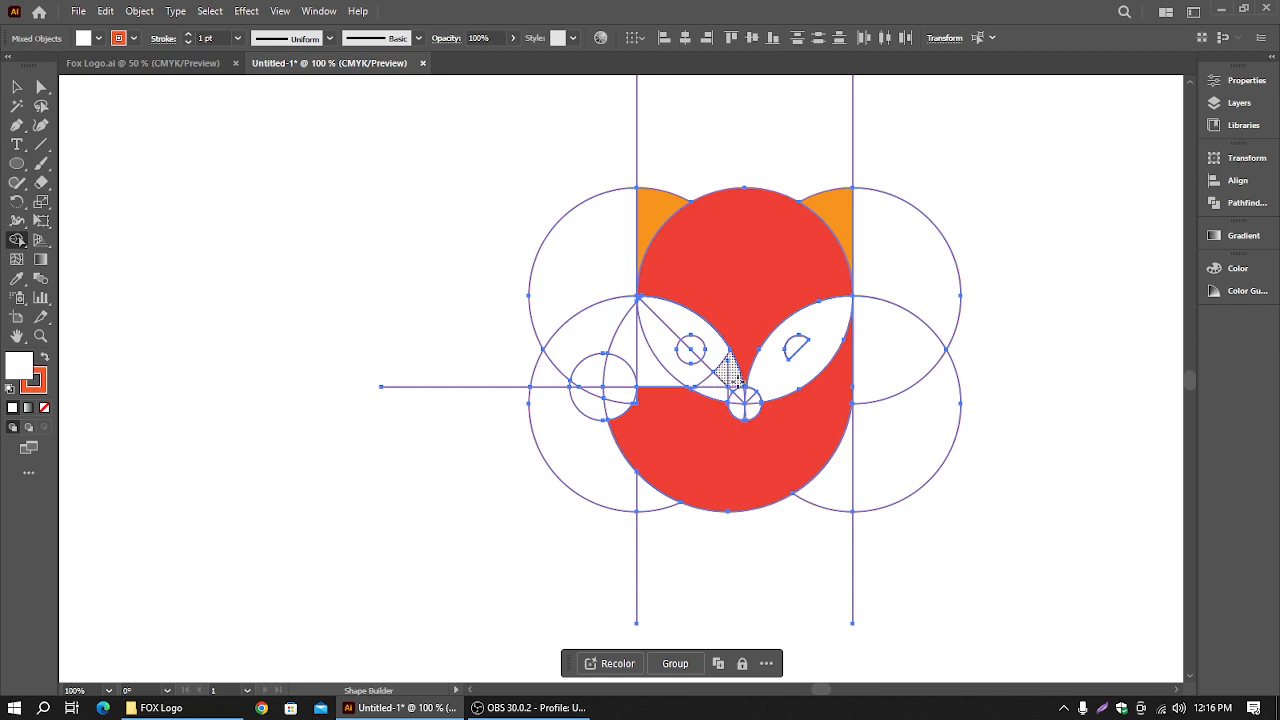
Merge the left cheek's areas into one white shape with Shape Builder, keeping the upper half of the eye circle separate, and deselect everything
{"action": "mouse_move", "coordinate": [728, 390]}
{"action": "left_mouse_down"}
{"action": "mouse_move", "coordinate": [690, 376]}
{"action": "mouse_move", "coordinate": [668, 334]}
{"action": "mouse_move", "coordinate": [656, 345]}
{"action": "left_mouse_up"}
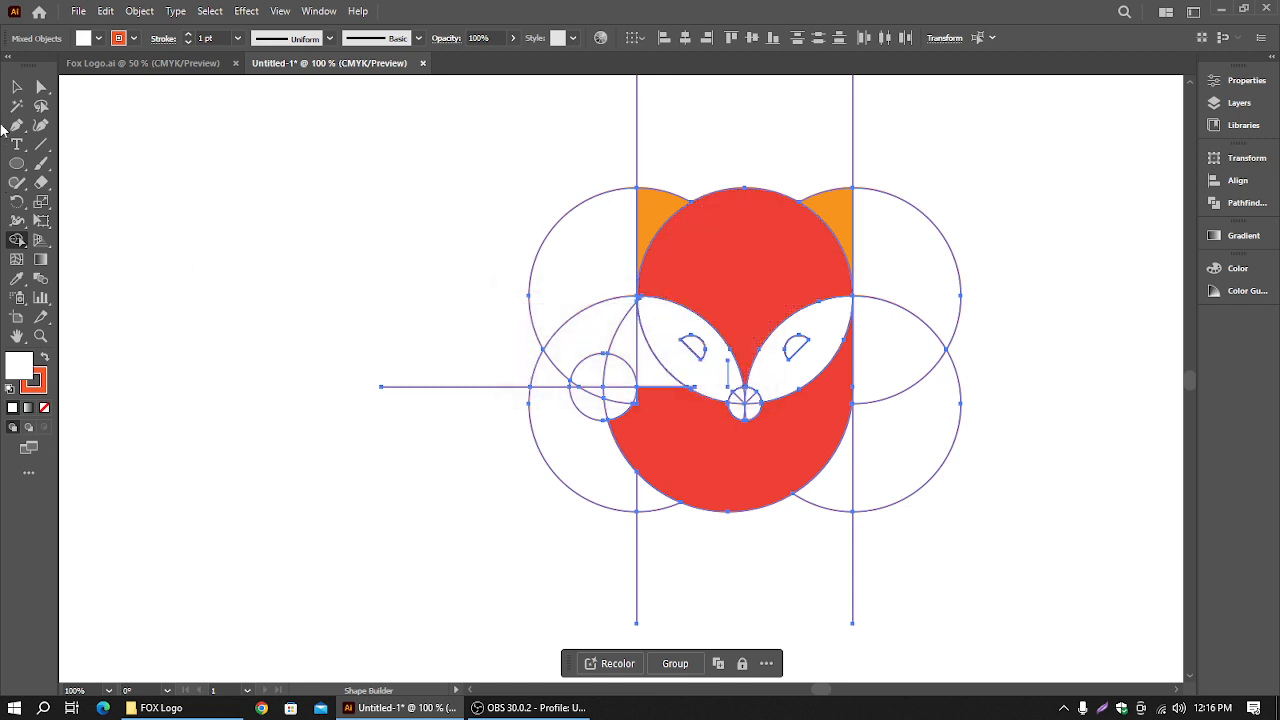
{"action": "left_click", "coordinate": [16, 87]}
{"action": "left_click", "coordinate": [315, 252]}
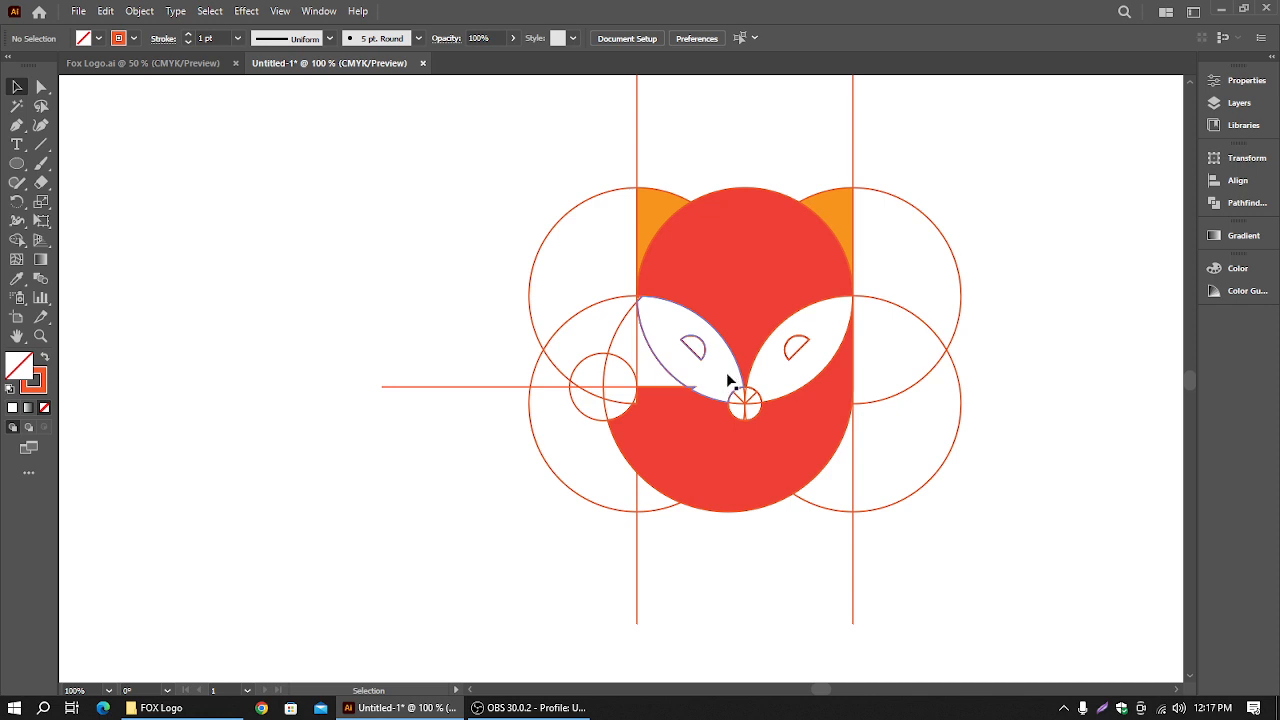
{"action": "left_click", "coordinate": [729, 381]}
{"action": "left_click", "coordinate": [330, 244]}
Select everything and merge the small leftover areas beside the tail circle into the red body with Shape Builder, using the red fill
{"action": "scroll", "coordinate": [720, 398], "scroll_direction": "up", "scroll_amount": 2}
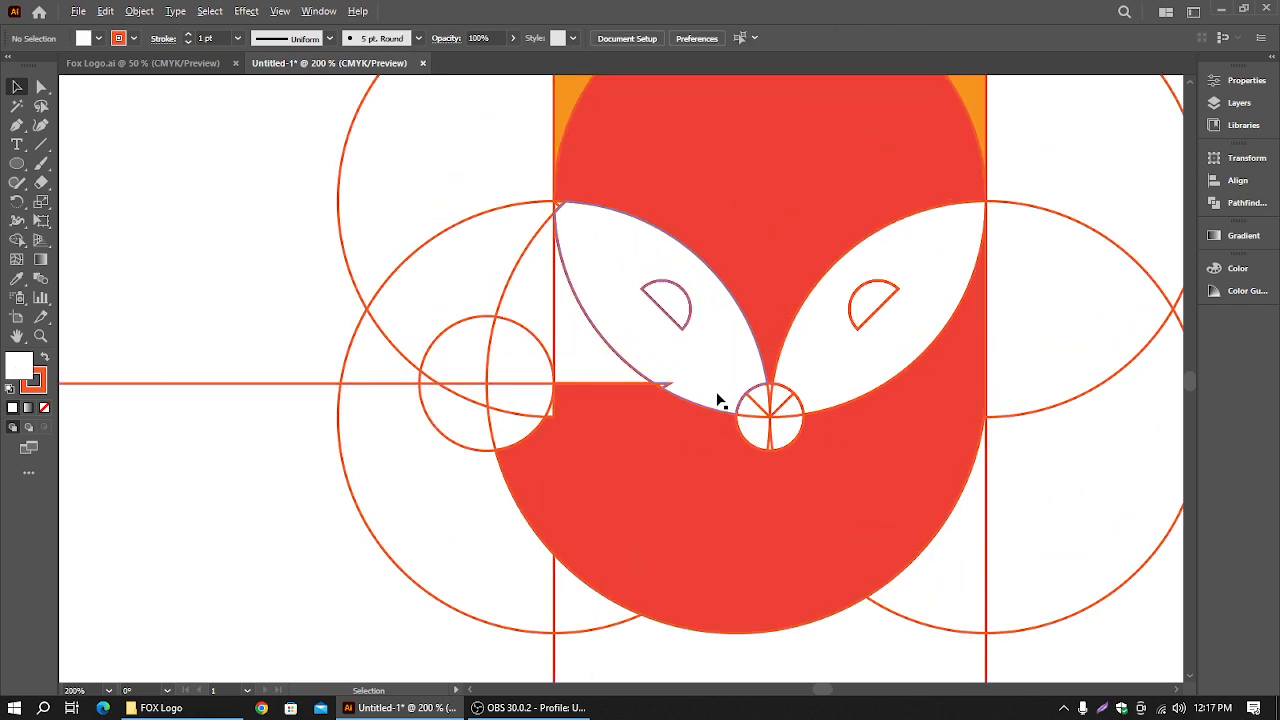
{"action": "key", "text": "ctrl+a"}
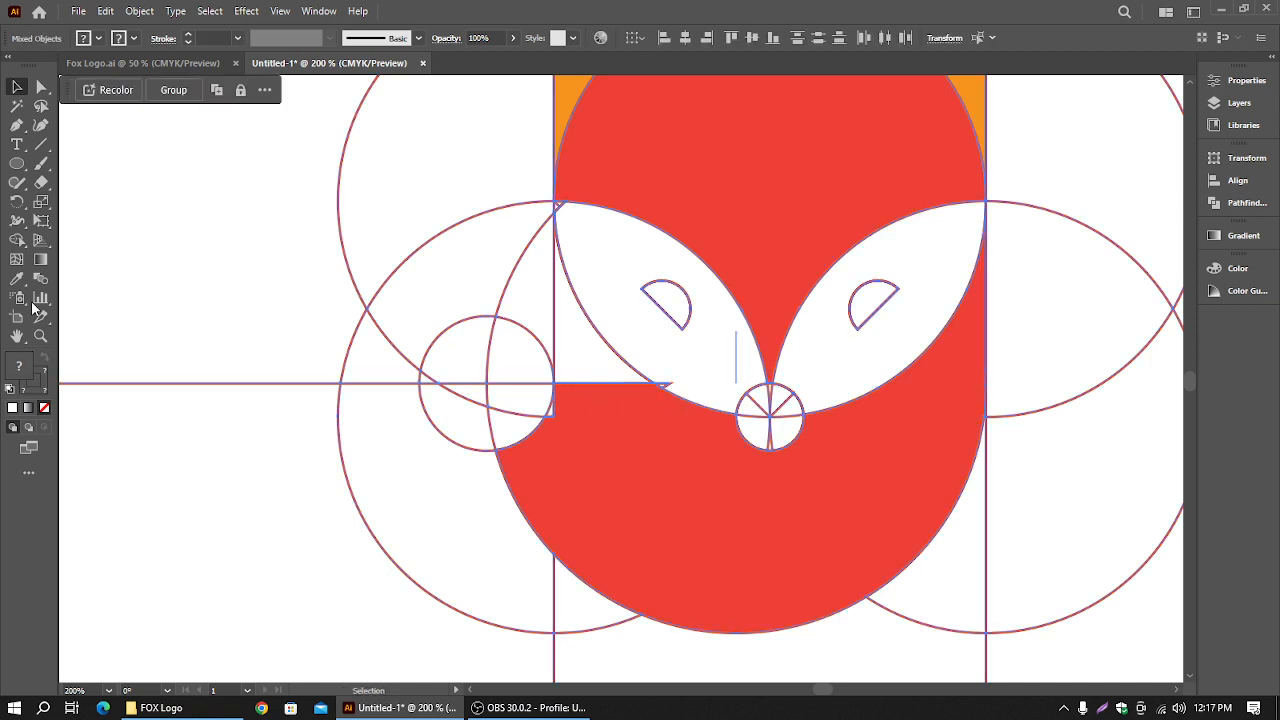
{"action": "left_click", "coordinate": [17, 240]}
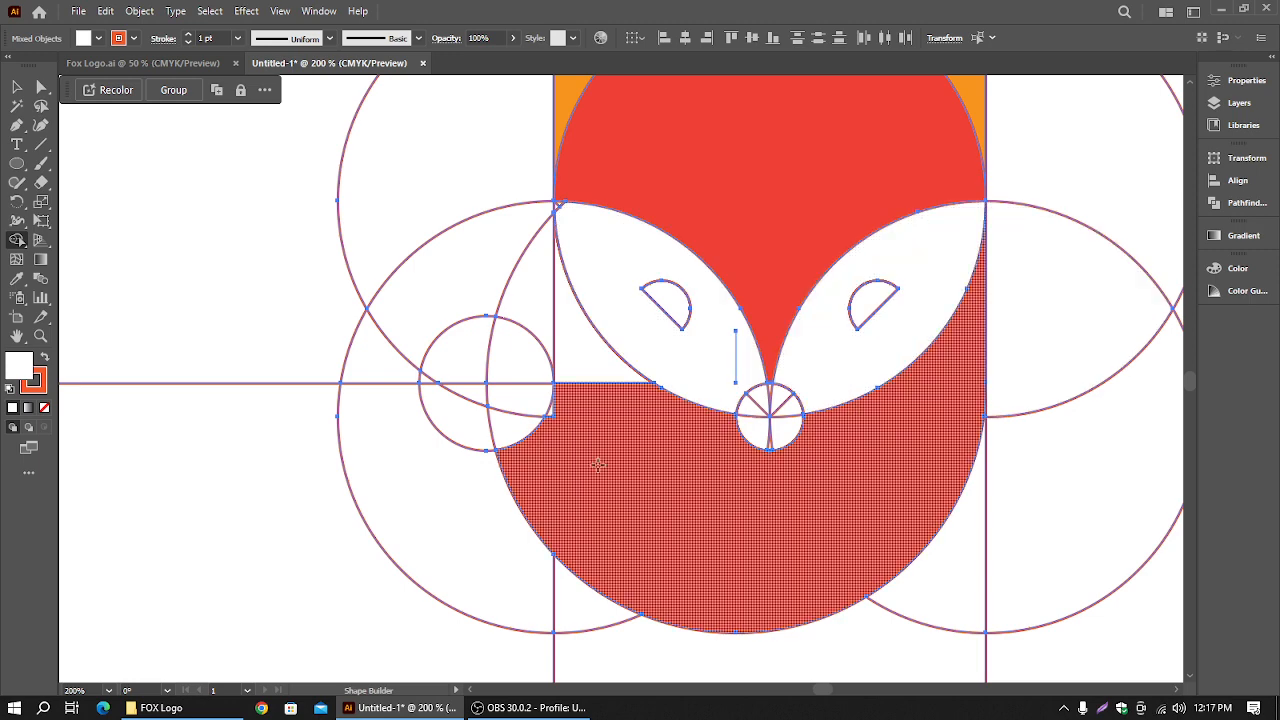
{"action": "left_click_drag", "start_coordinate": [637, 441], "coordinate": [553, 412]}
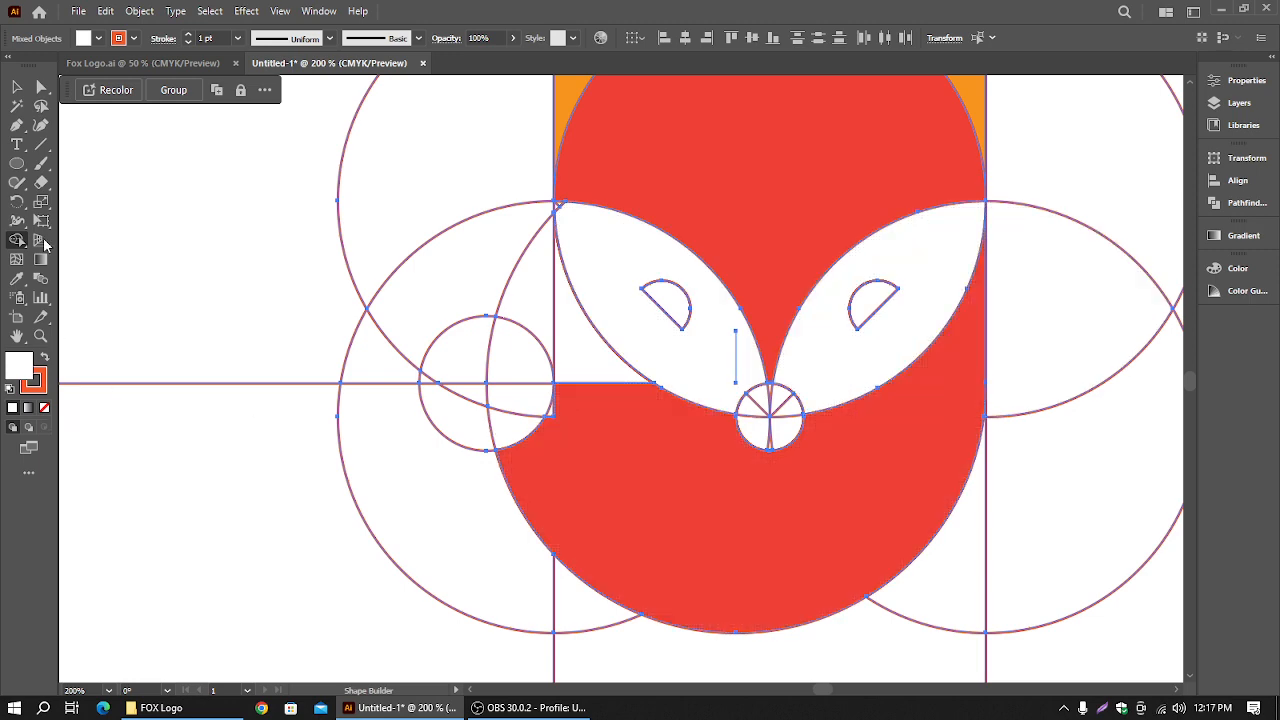
{"action": "left_click", "coordinate": [97, 38]}
{"action": "left_click", "coordinate": [132, 75]}
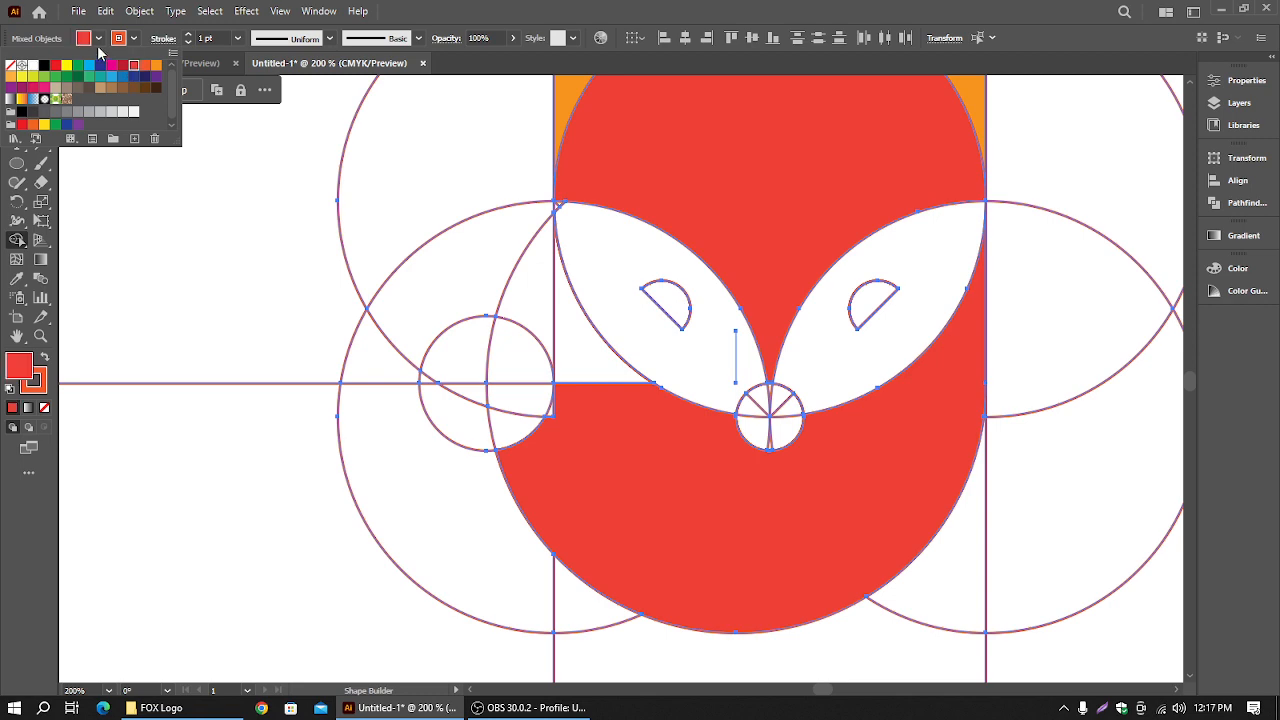
{"action": "left_click_drag", "start_coordinate": [551, 404], "coordinate": [547, 439]}
{"action": "scroll", "coordinate": [952, 497], "scroll_direction": "down", "scroll_amount": 1}
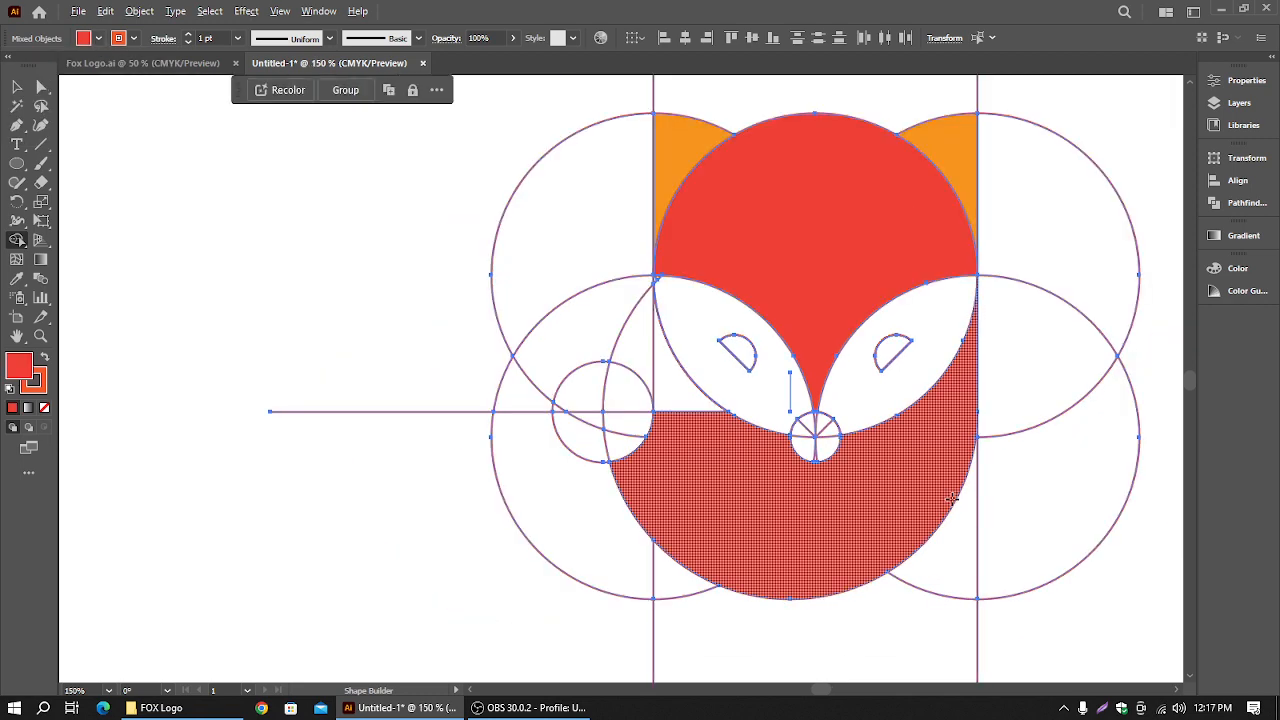
{"action": "left_click", "coordinate": [952, 497]}
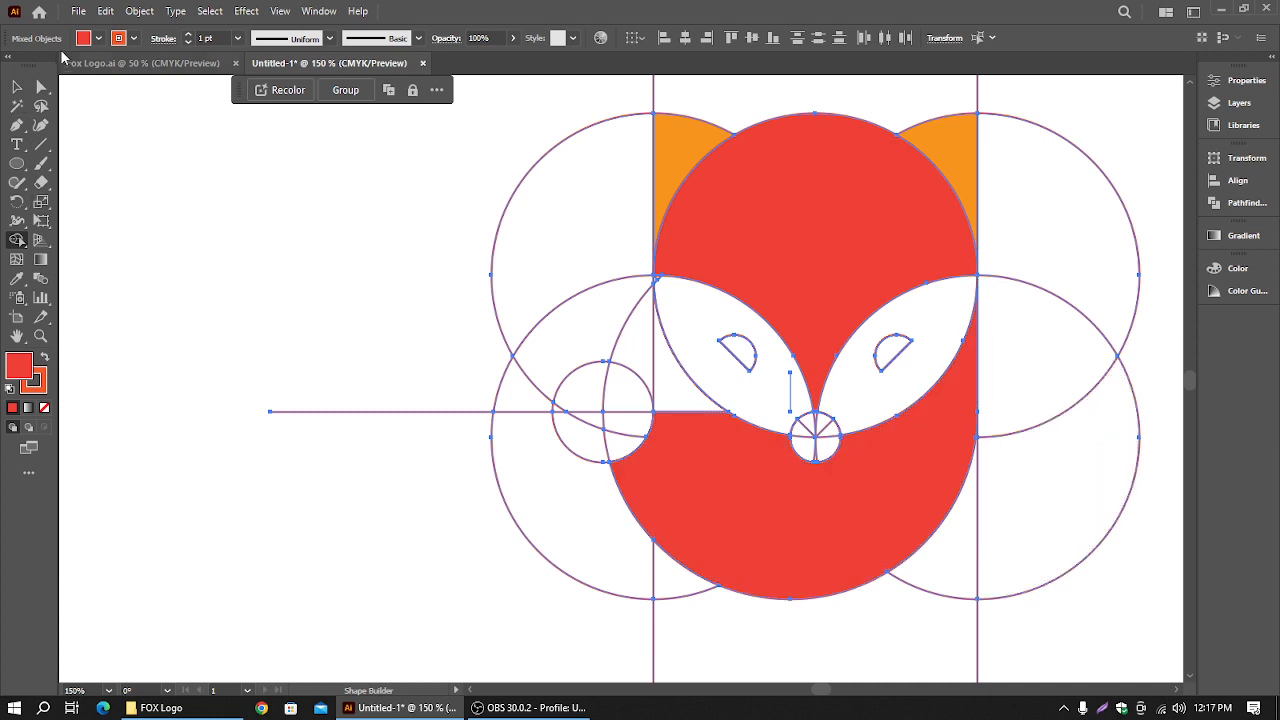
Fill both half-circle eyes black and merge the nose circle's areas into one black shape with Shape Builder
{"action": "left_click", "coordinate": [99, 40]}
{"action": "left_click", "coordinate": [51, 64]}
{"action": "left_click", "coordinate": [99, 40]}
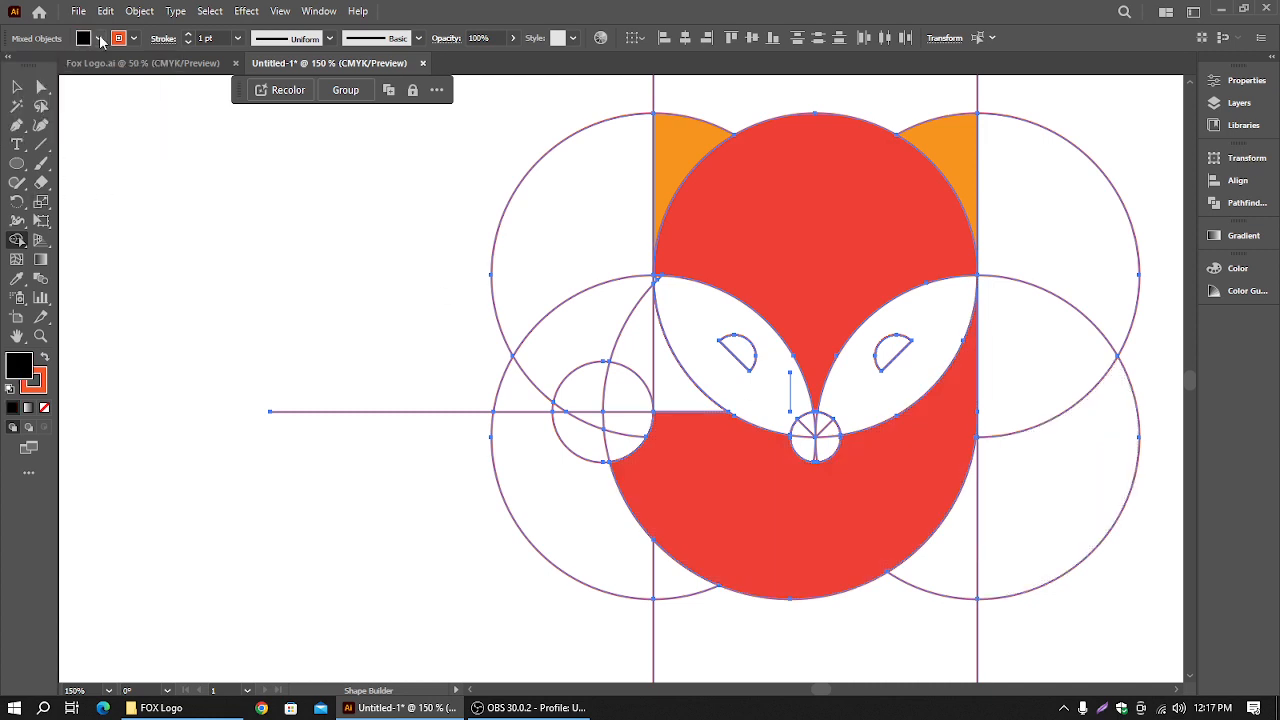
{"action": "left_click", "coordinate": [738, 350]}
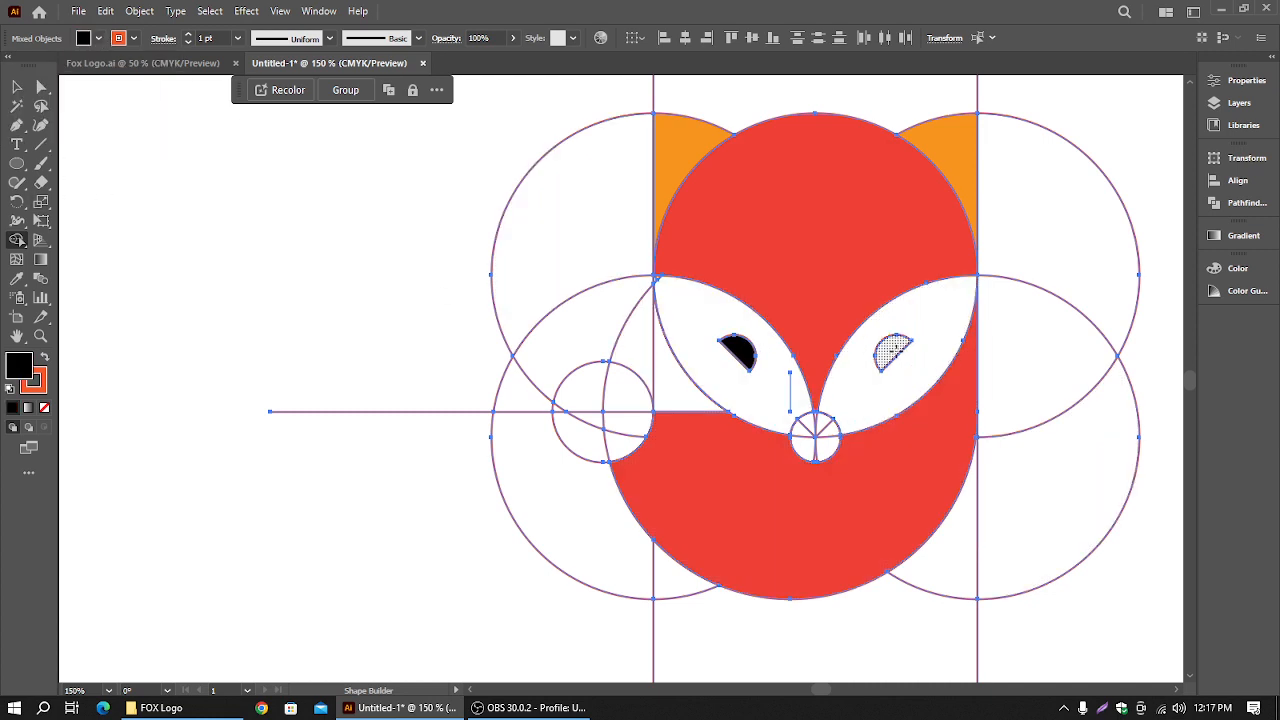
{"action": "left_click", "coordinate": [893, 350]}
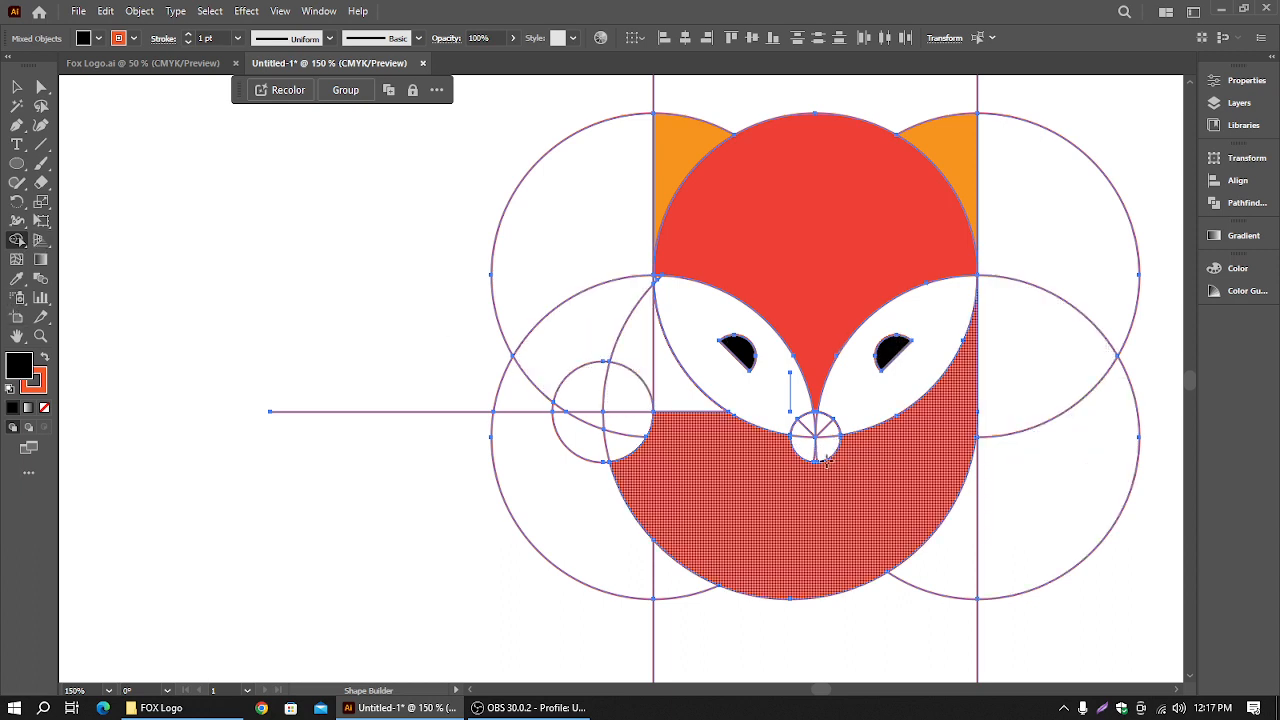
{"action": "mouse_move", "coordinate": [808, 452]}
{"action": "left_mouse_down"}
{"action": "mouse_move", "coordinate": [832, 440]}
{"action": "mouse_move", "coordinate": [822, 420]}
{"action": "mouse_move", "coordinate": [803, 434]}
{"action": "mouse_move", "coordinate": [818, 448]}
{"action": "left_mouse_up"}
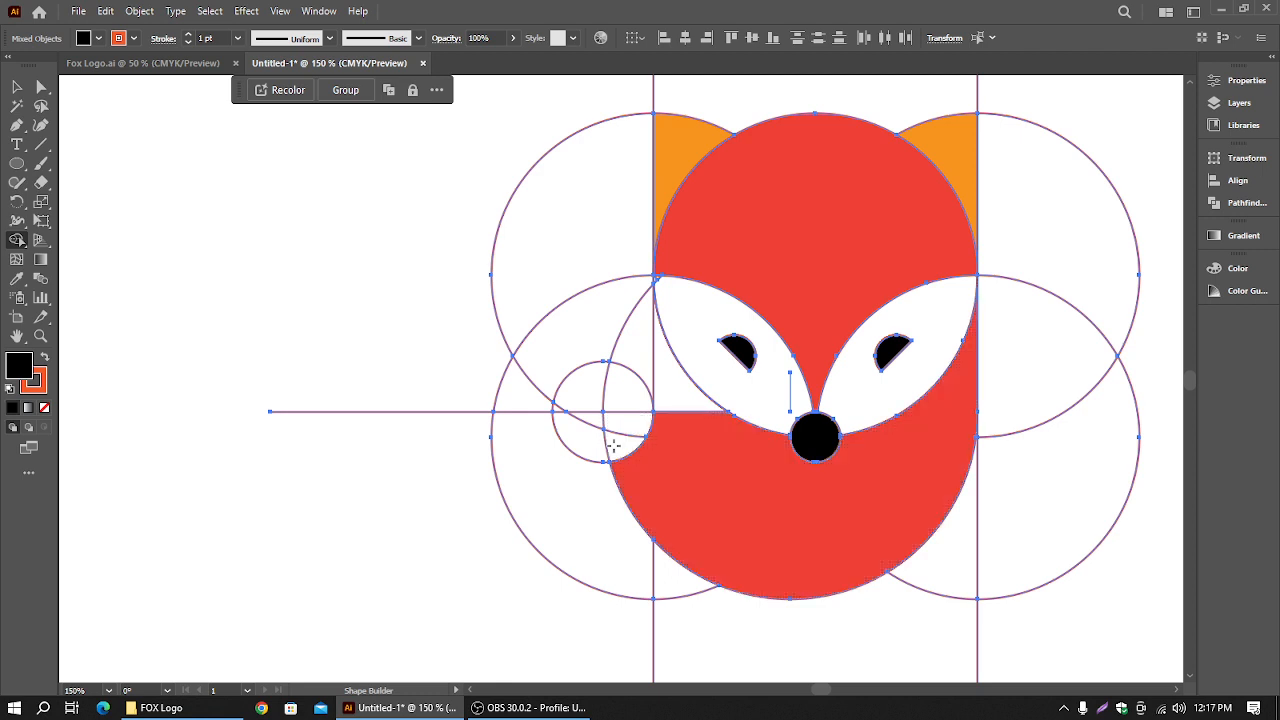
Merge the tail circle's areas inside the body circle and below the horizontal line into one white tail tip with Shape Builder
{"action": "left_click", "coordinate": [83, 40]}
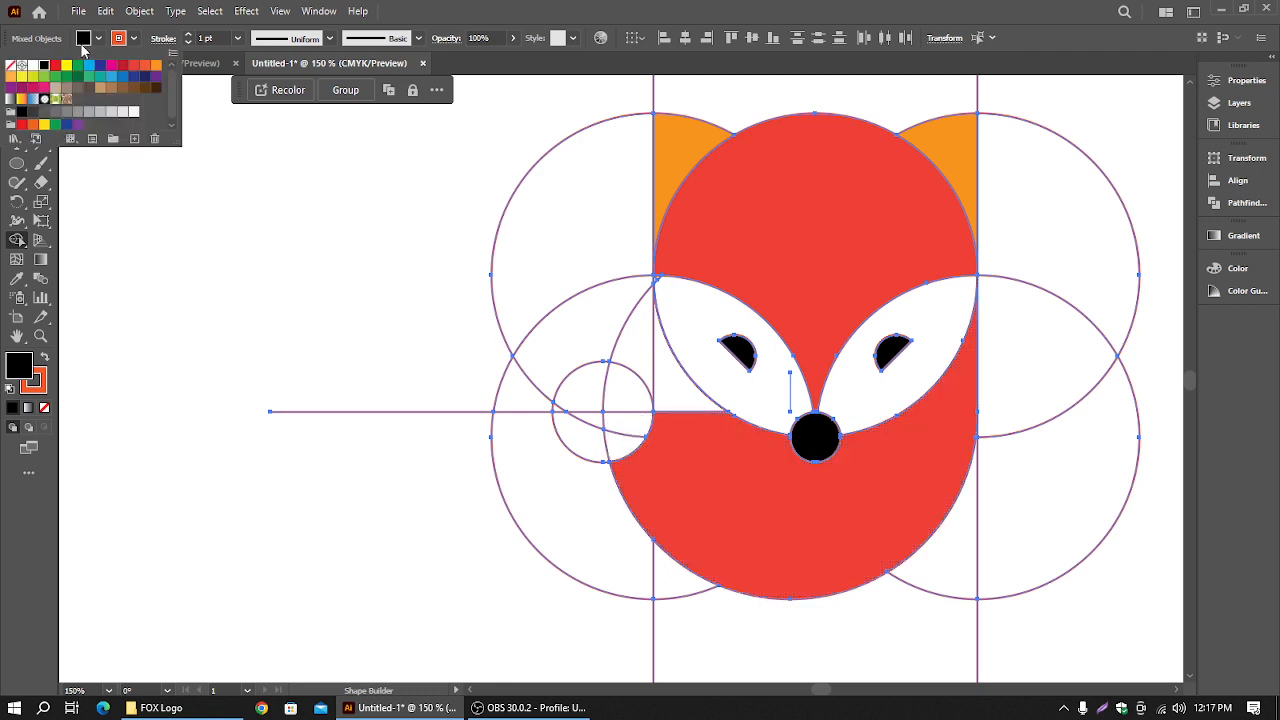
{"action": "left_click", "coordinate": [32, 66]}
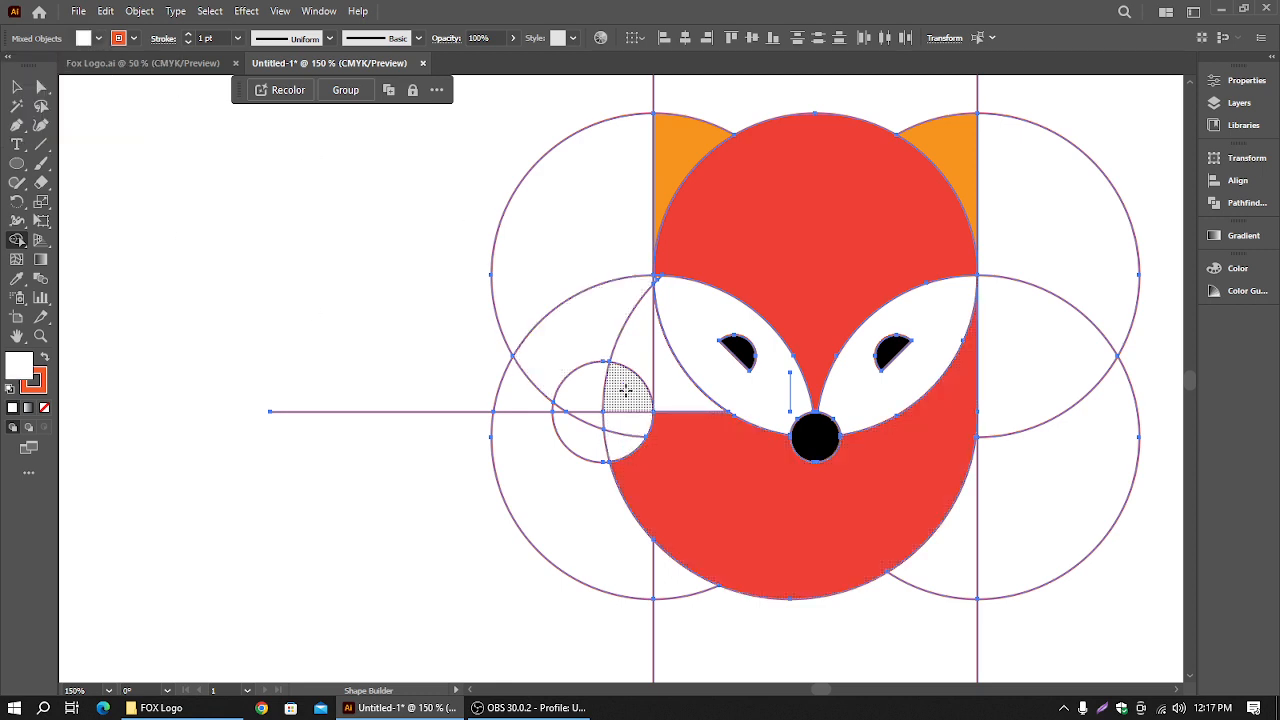
{"action": "left_click", "coordinate": [622, 430]}
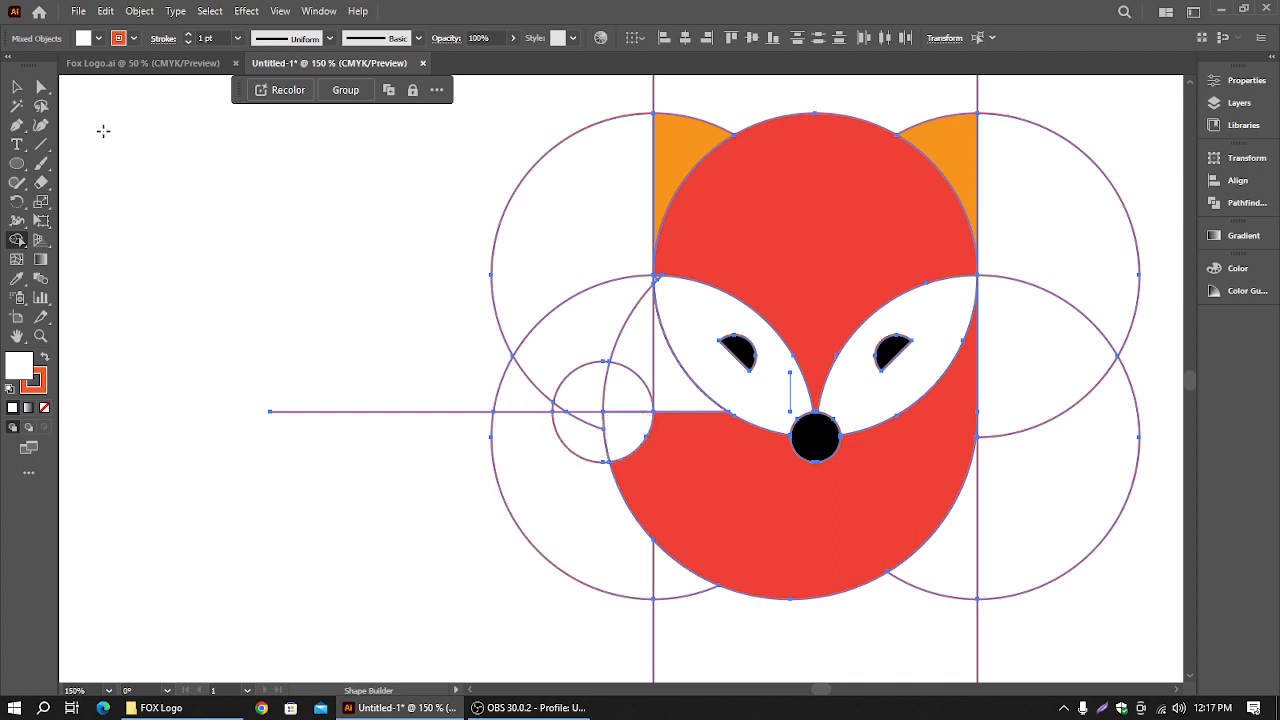
{"action": "left_click", "coordinate": [18, 90]}
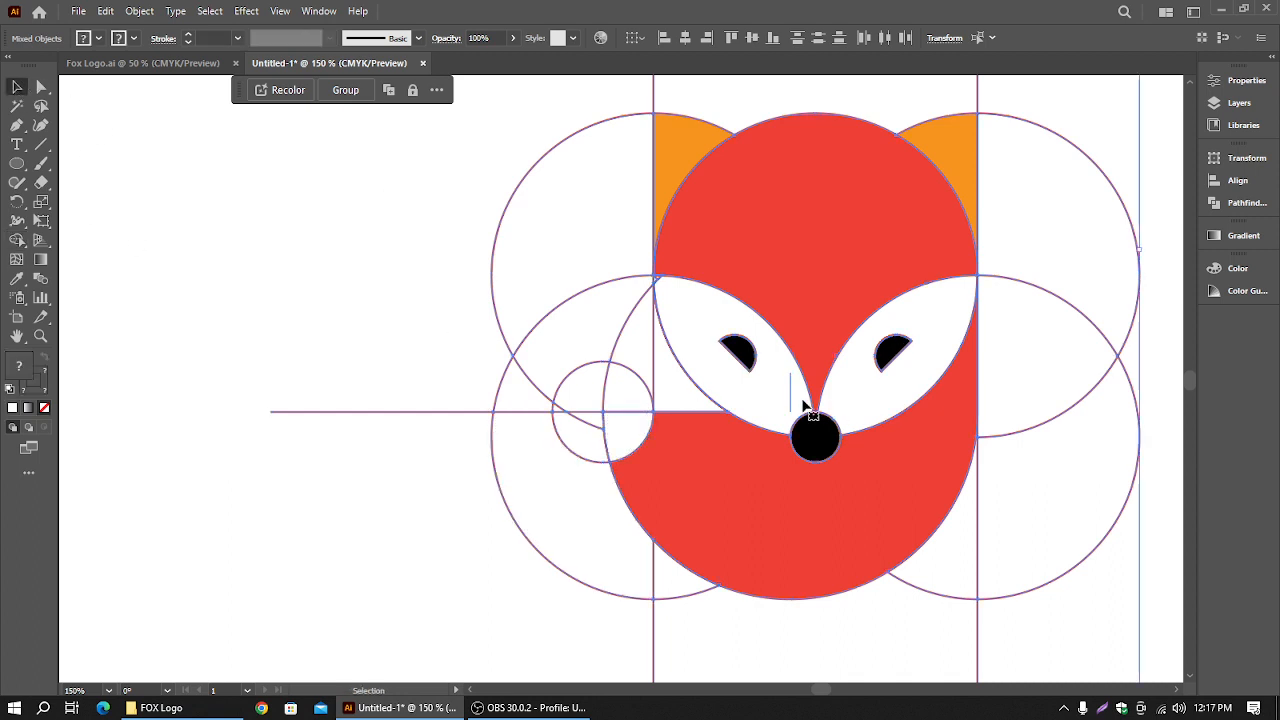
{"action": "key", "text": "Delete"}
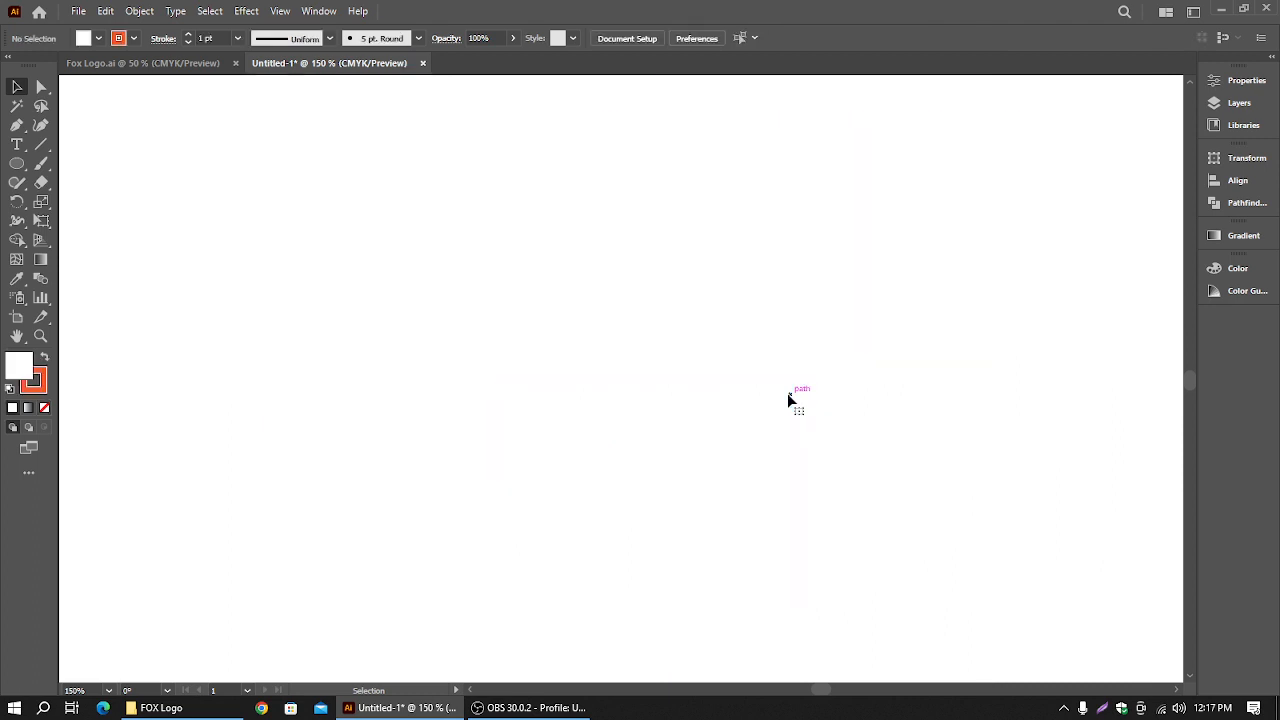
{"action": "key", "text": "ctrl+z"}
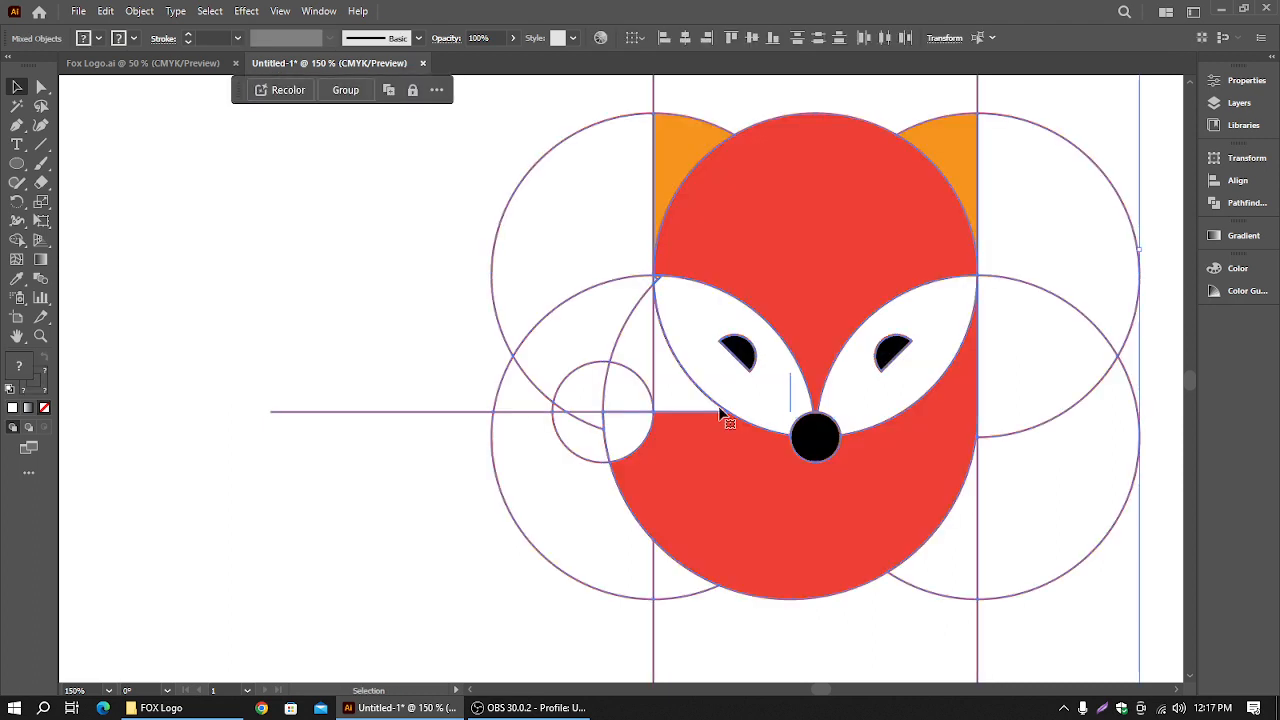
{"action": "left_click", "coordinate": [422, 267]}
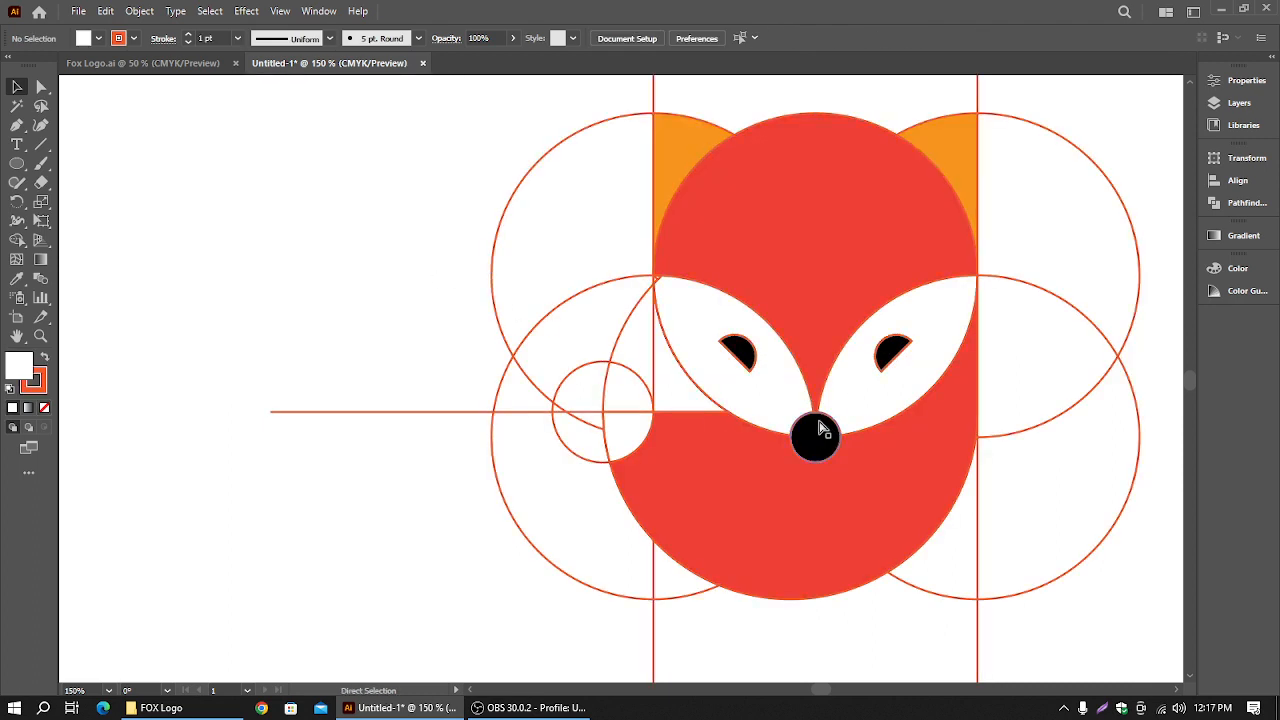
Delete the stray short vertical line inside the left cheek in Outline view, and return to Preview
{"action": "key", "text": "ctrl+y"}
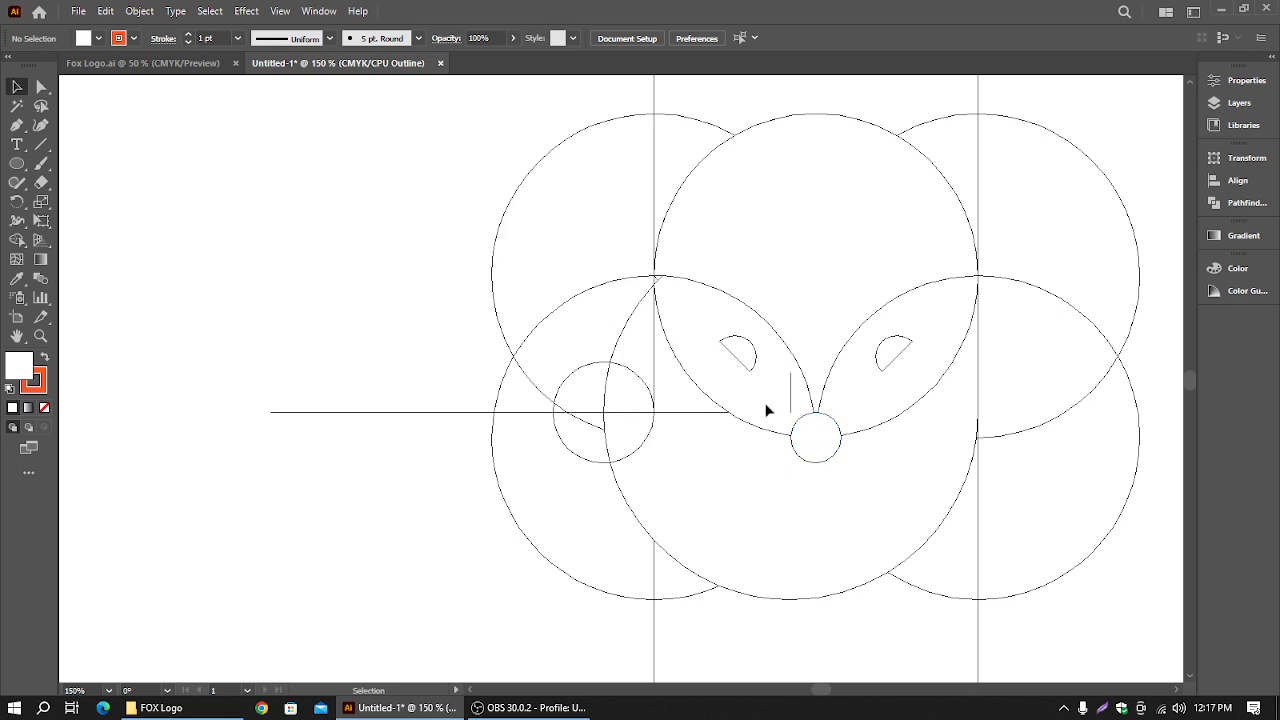
{"action": "left_click", "coordinate": [790, 398]}
{"action": "key", "text": "Delete"}
{"action": "key", "text": "ctrl+y"}
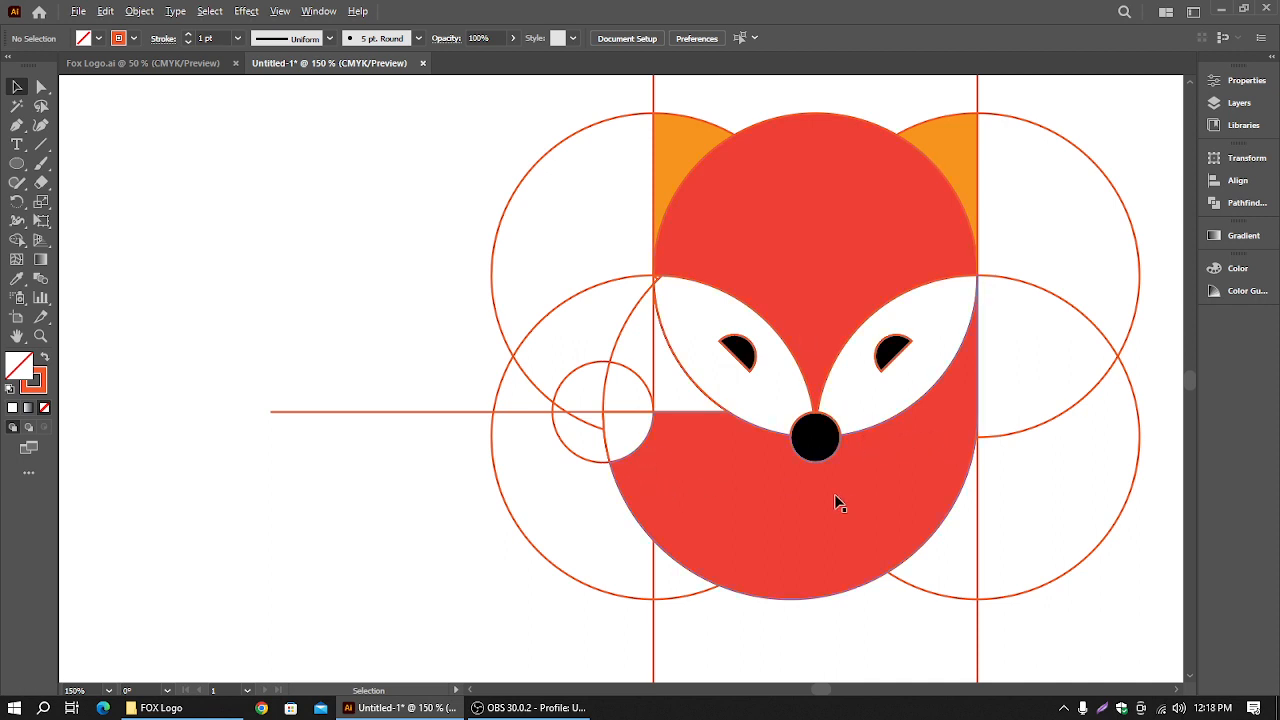
Delete all leftover construction lines and circle pieces around the fox, keeping only the coloured shapes and the white tail tip
{"action": "scroll", "coordinate": [826, 497], "scroll_direction": "down", "scroll_amount": 1}
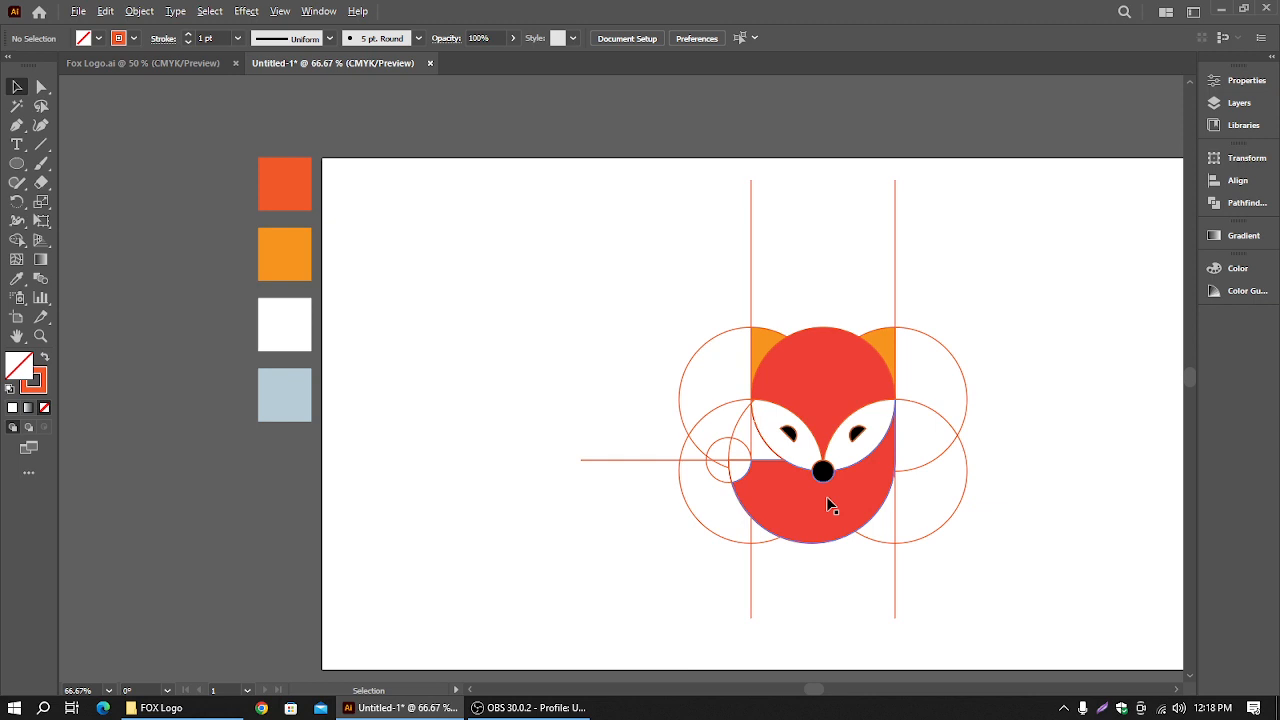
{"action": "left_click_drag", "start_coordinate": [680, 285], "coordinate": [1066, 300]}
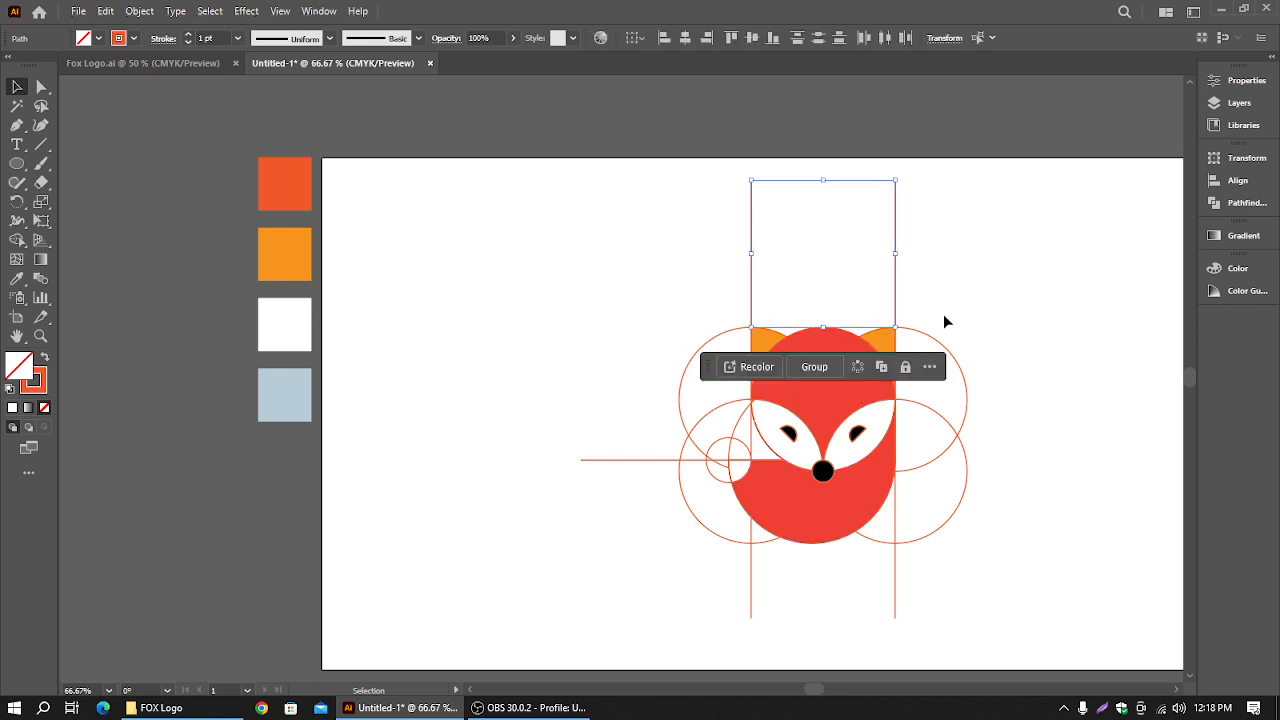
{"action": "key", "text": "Delete"}
{"action": "left_click_drag", "start_coordinate": [924, 345], "coordinate": [637, 594]}
{"action": "key", "text": "Delete"}
{"action": "key", "text": "Delete"}
{"action": "left_click_drag", "start_coordinate": [698, 557], "coordinate": [708, 313]}
{"action": "key", "text": "Delete"}
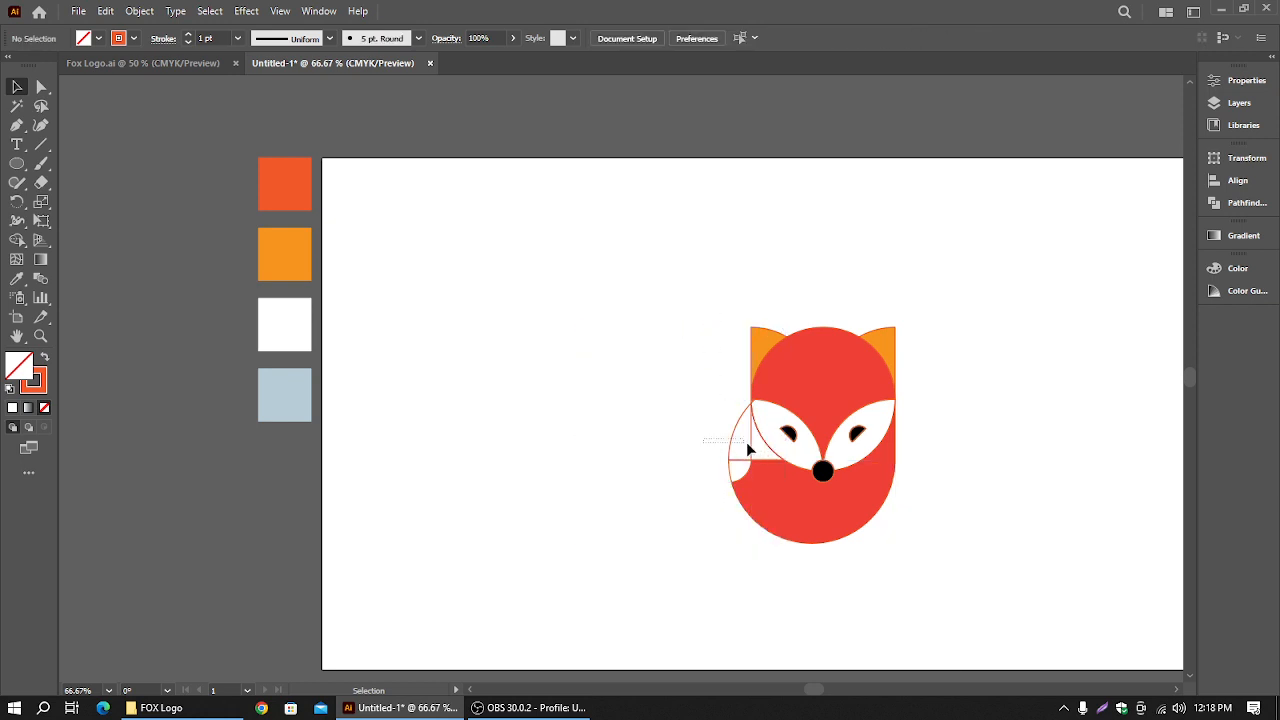
{"action": "left_click_drag", "start_coordinate": [748, 450], "coordinate": [716, 438]}
{"action": "key", "text": "Delete"}
Select all the fox shapes, set their stroke to None, and deselect them
{"action": "left_click_drag", "start_coordinate": [628, 265], "coordinate": [994, 591]}
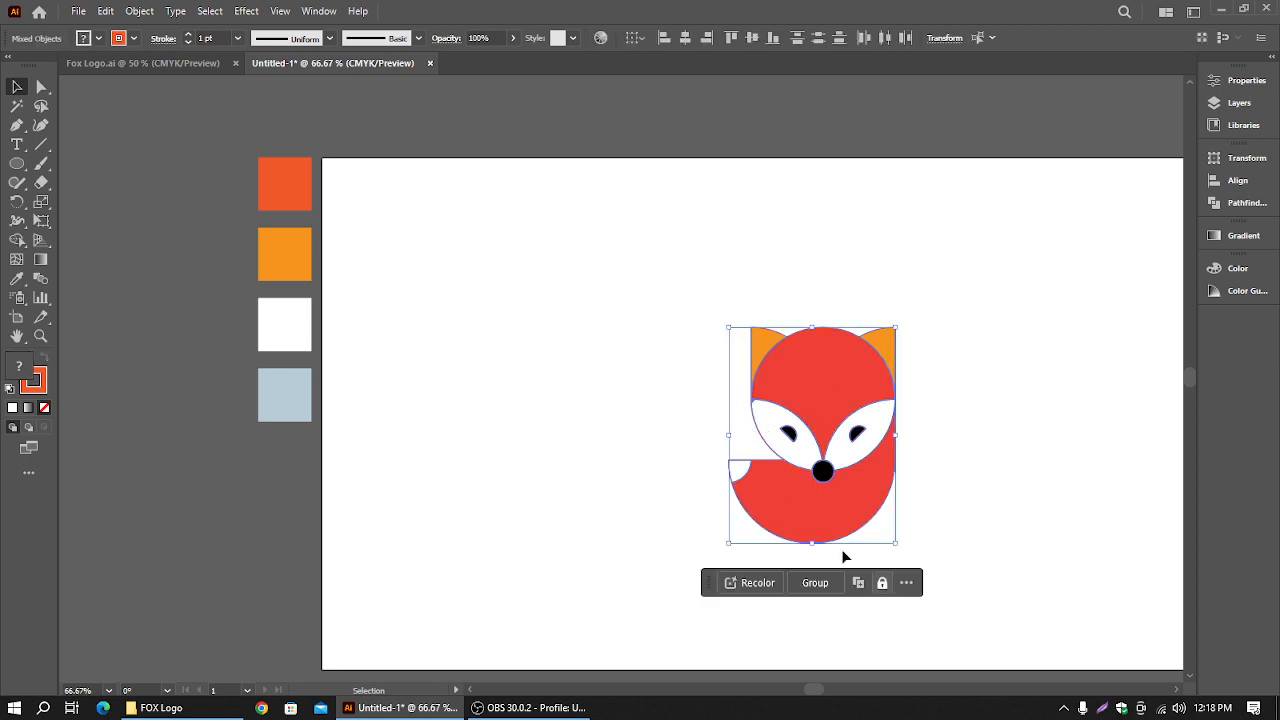
{"action": "left_click", "coordinate": [134, 38]}
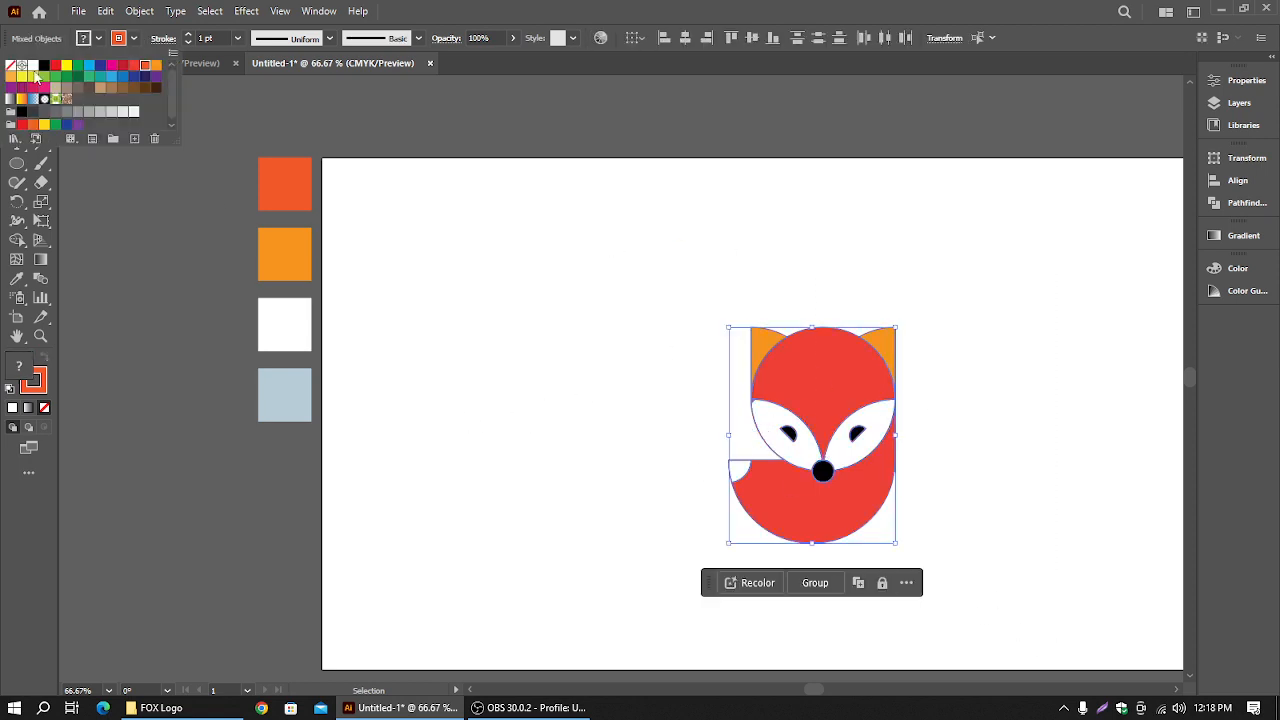
{"action": "left_click", "coordinate": [10, 66]}
{"action": "left_click", "coordinate": [503, 206]}
{"action": "left_click", "coordinate": [492, 210]}
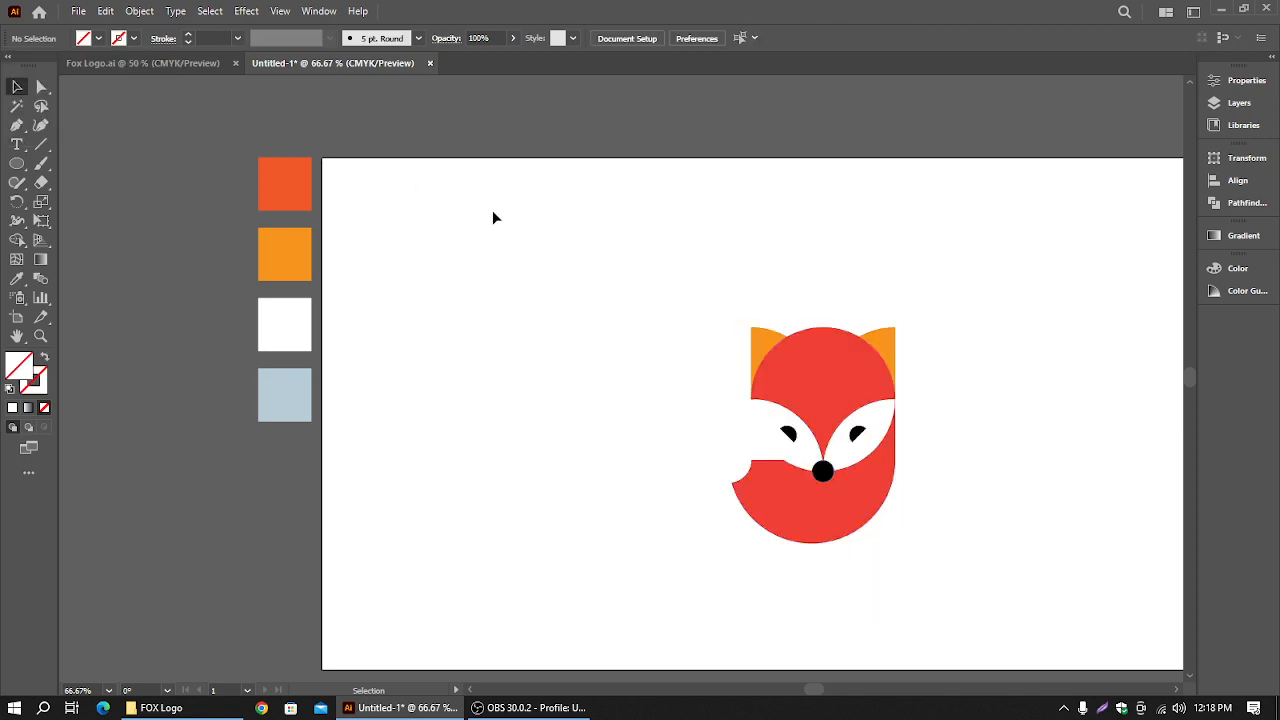
Scale the whole fox down proportionally about its centre by roughly a fifth, and deselect it
{"action": "left_click_drag", "start_coordinate": [646, 266], "coordinate": [986, 614]}
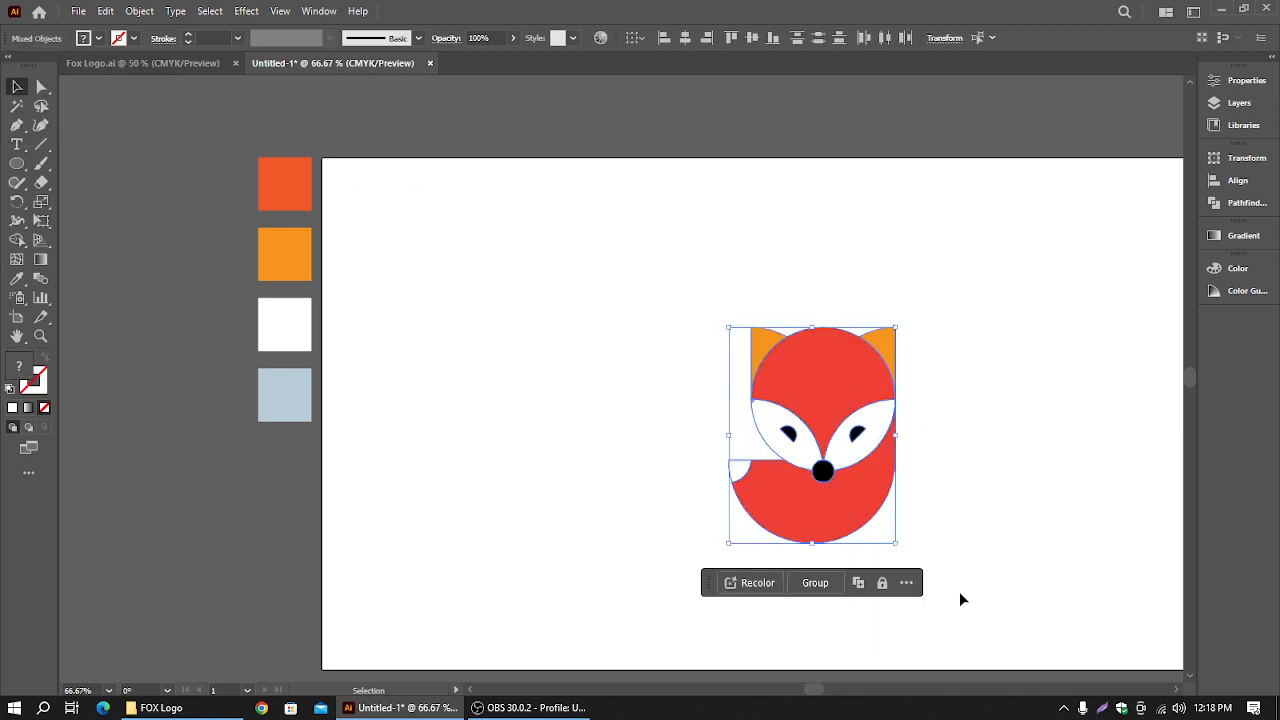
{"action": "left_click_drag", "start_coordinate": [894, 542], "coordinate": [877, 519]}
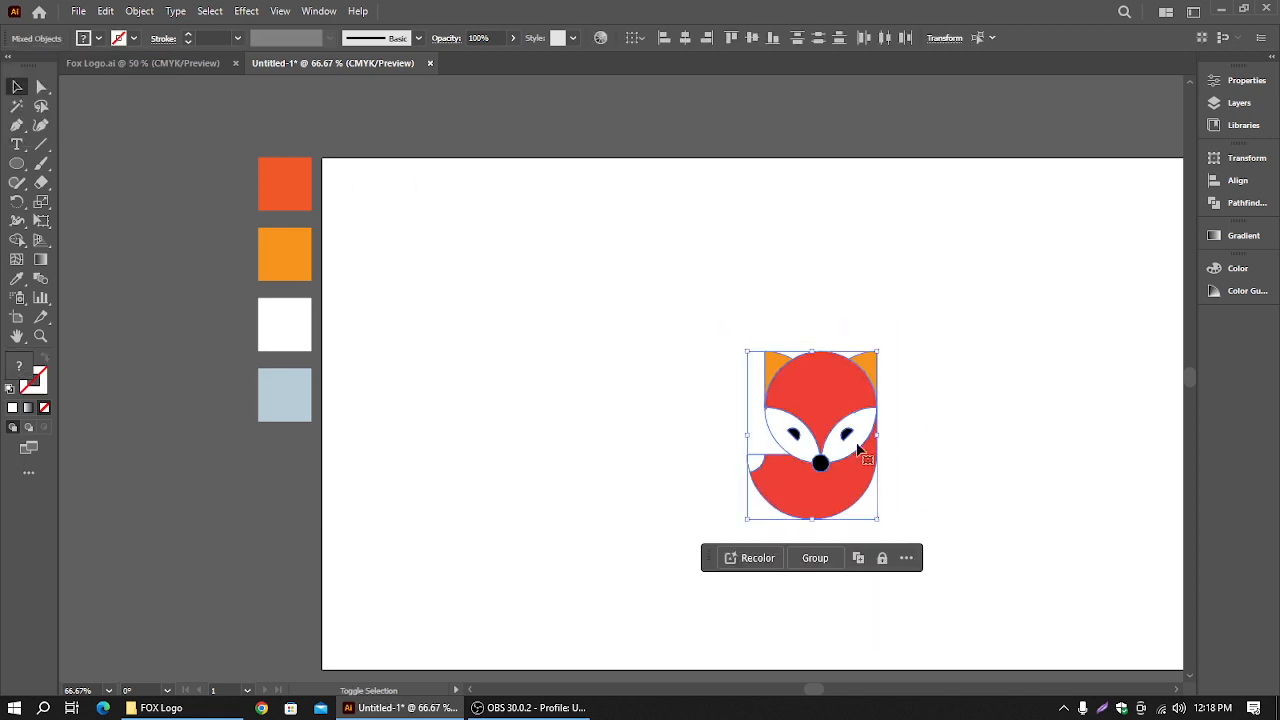
{"action": "left_click", "coordinate": [937, 343]}
Draw a rectangle covering the whole artboard and fill it with the light blue of the palette swatch using the Eyedropper
{"action": "left_click_drag", "start_coordinate": [956, 340], "coordinate": [880, 351]}
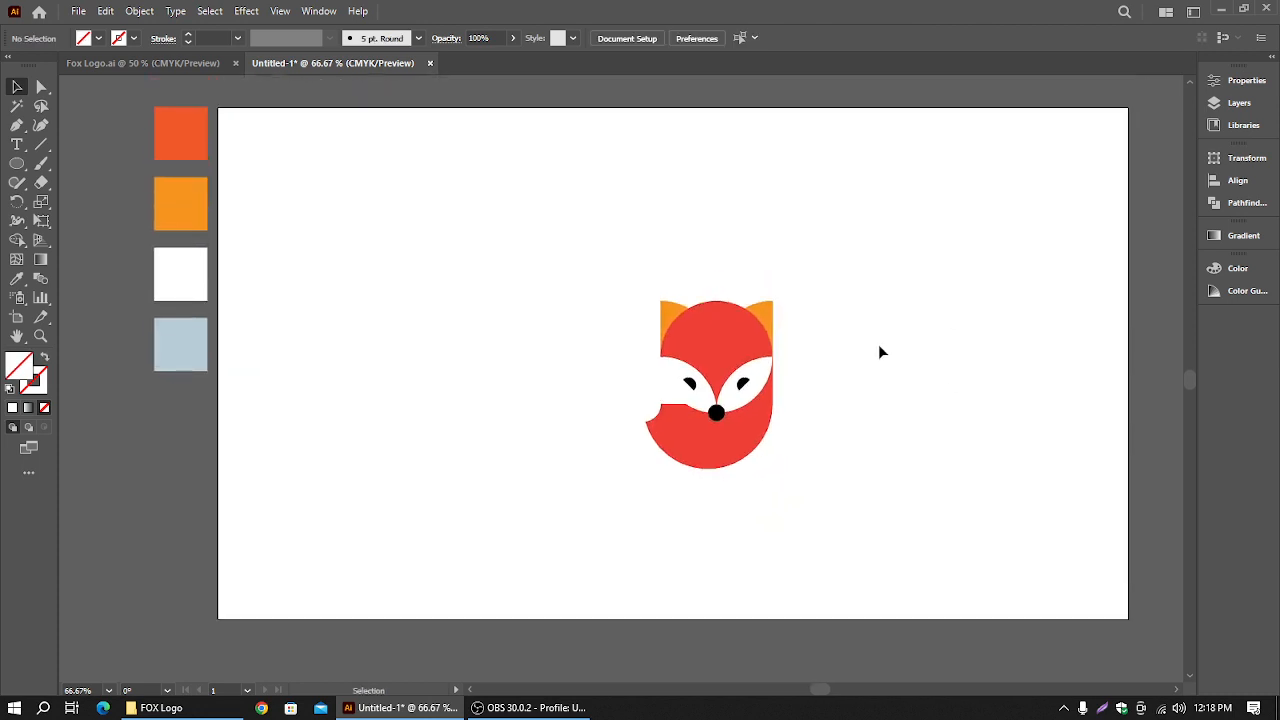
{"action": "left_click_drag", "start_coordinate": [18, 176], "coordinate": [70, 162]}
{"action": "left_click_drag", "start_coordinate": [218, 107], "coordinate": [1127, 621]}
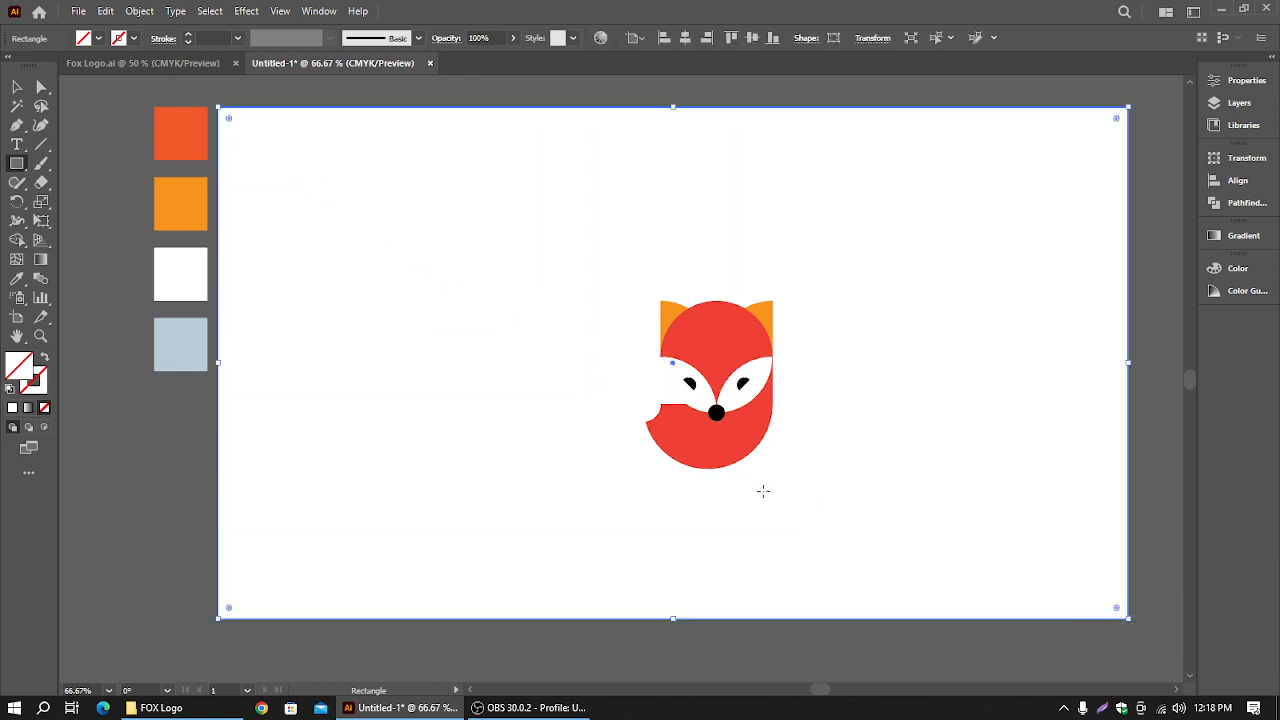
{"action": "left_click", "coordinate": [99, 39]}
{"action": "left_click", "coordinate": [17, 279]}
{"action": "left_click", "coordinate": [182, 348]}
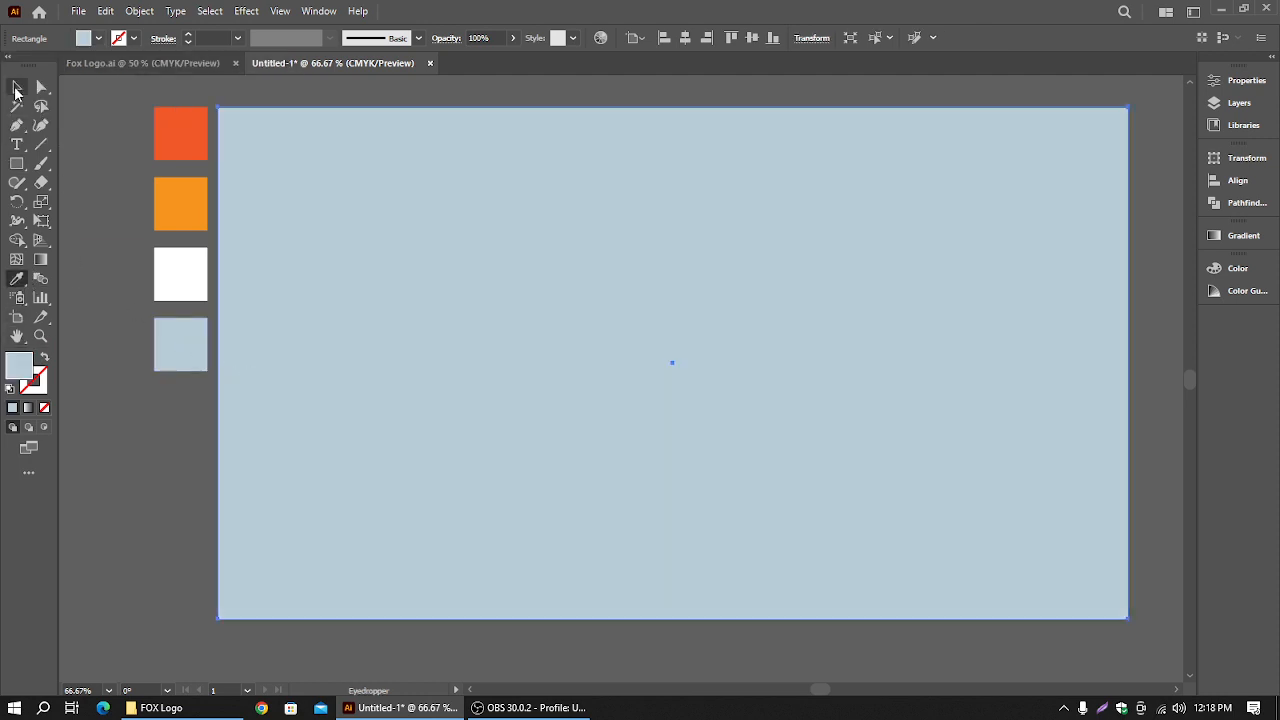
Place the light blue background rectangle behind the fox artwork
{"action": "left_click", "coordinate": [16, 88]}
{"action": "key", "text": "Delete"}
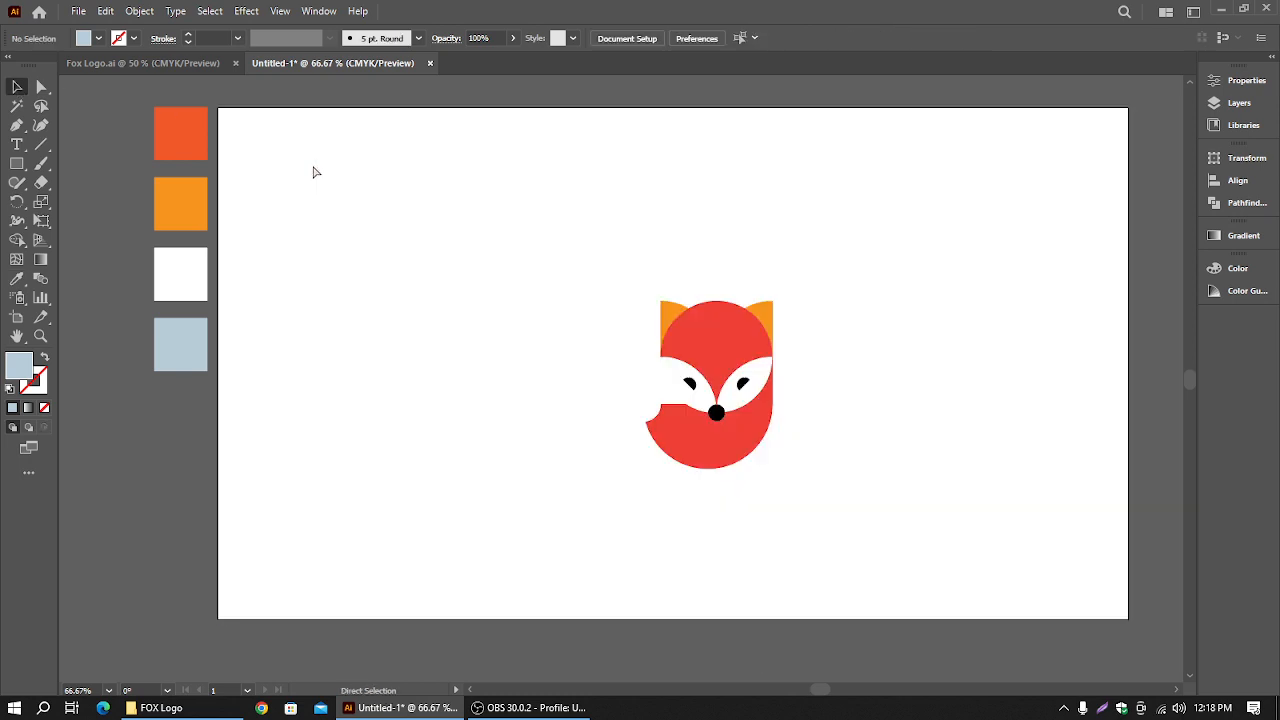
{"action": "key", "text": "ctrl+z"}
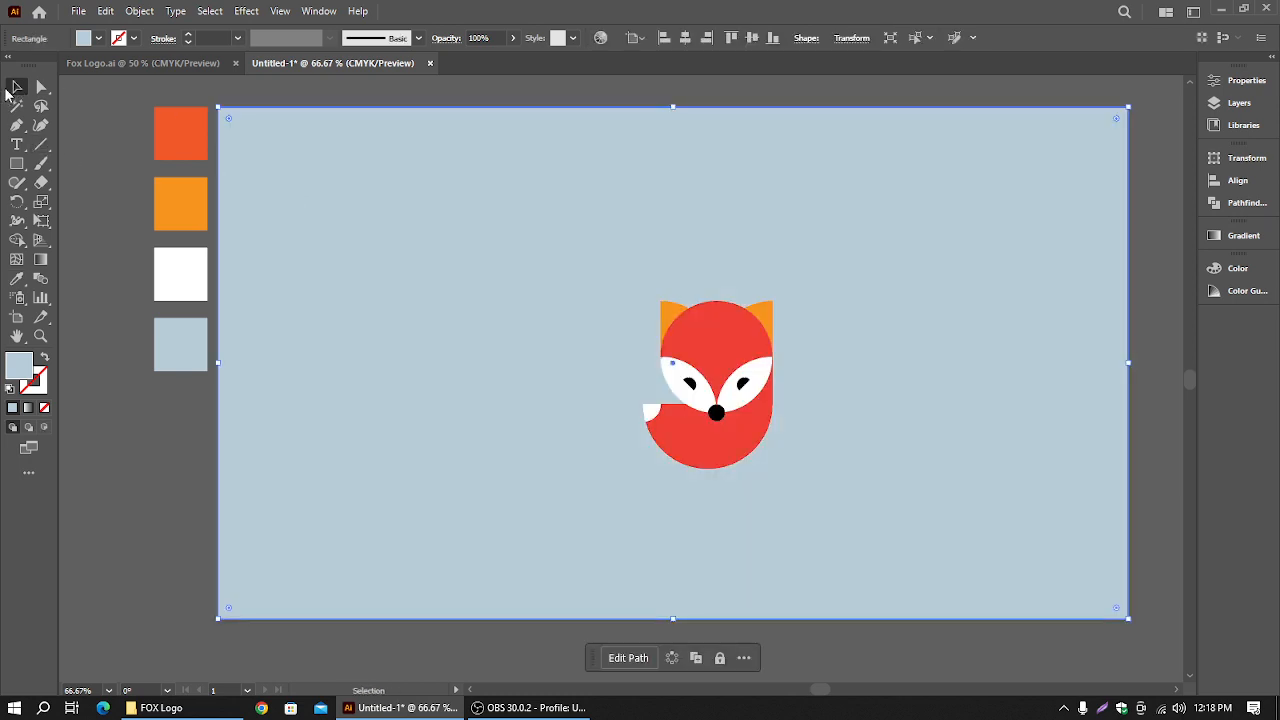
Select all the fox shapes without the background and scale them up proportionally about their centre to nearly twice the size
{"action": "left_click", "coordinate": [496, 90]}
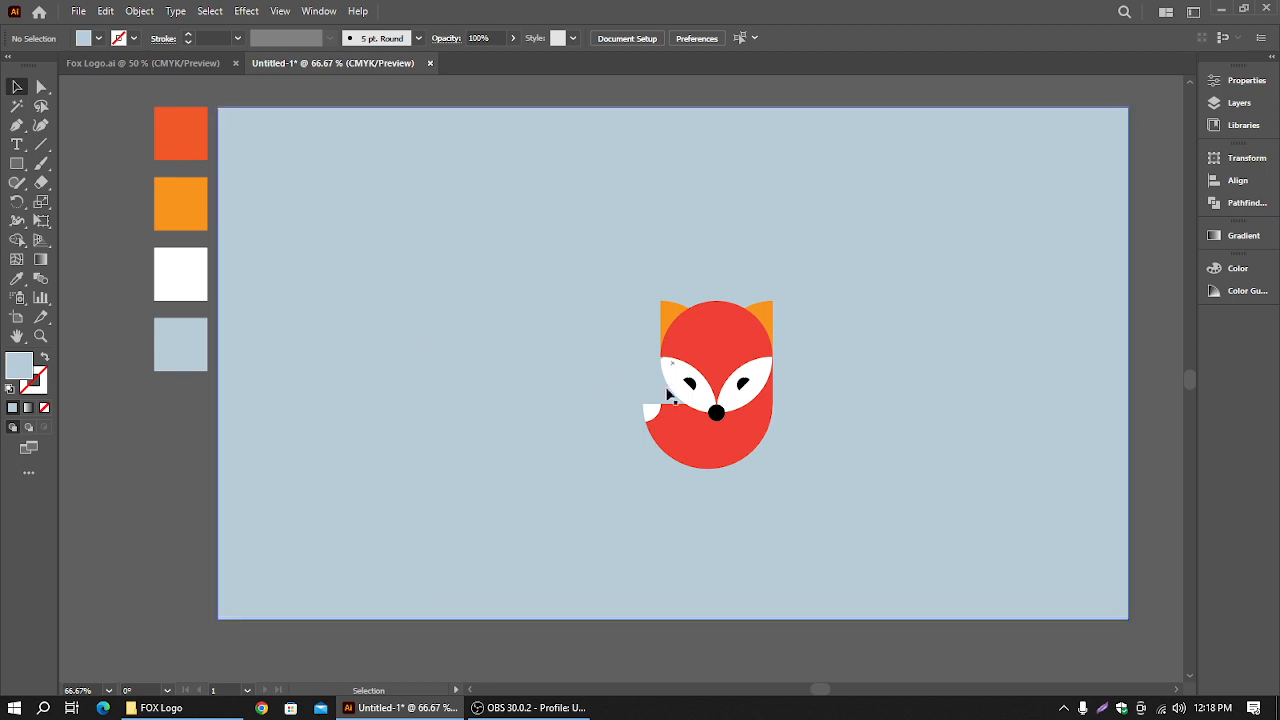
{"action": "left_click", "coordinate": [818, 300]}
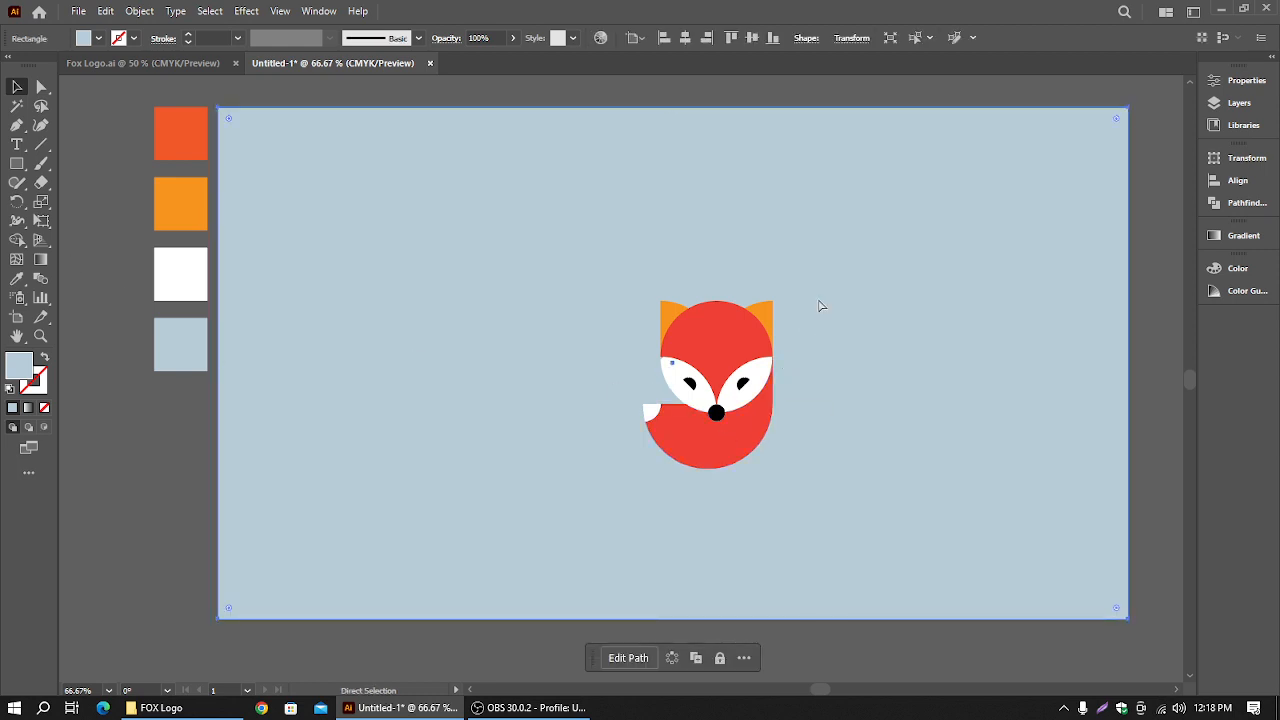
{"action": "key", "text": "ctrl+shift+a"}
{"action": "left_click_drag", "start_coordinate": [809, 524], "coordinate": [830, 545]}
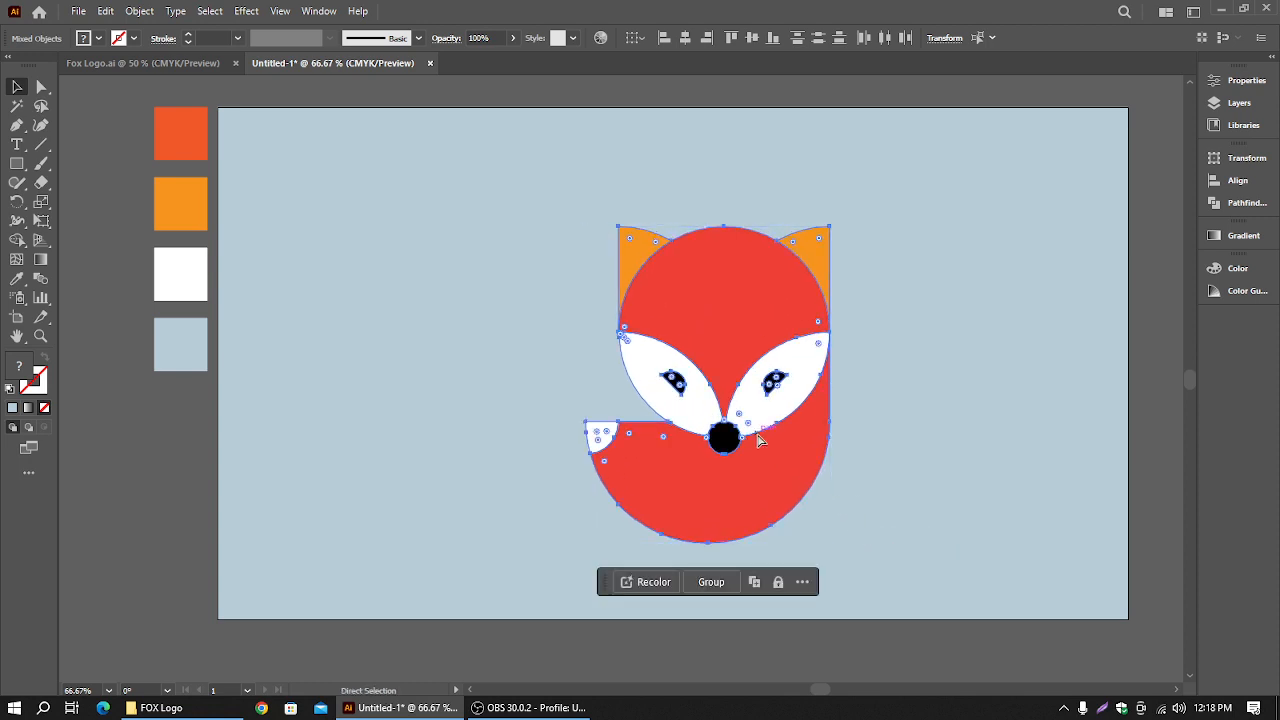
Group the fox shapes, centre the group horizontally and vertically on the artboard, and deselect it
{"action": "key", "text": "ctrl+g"}
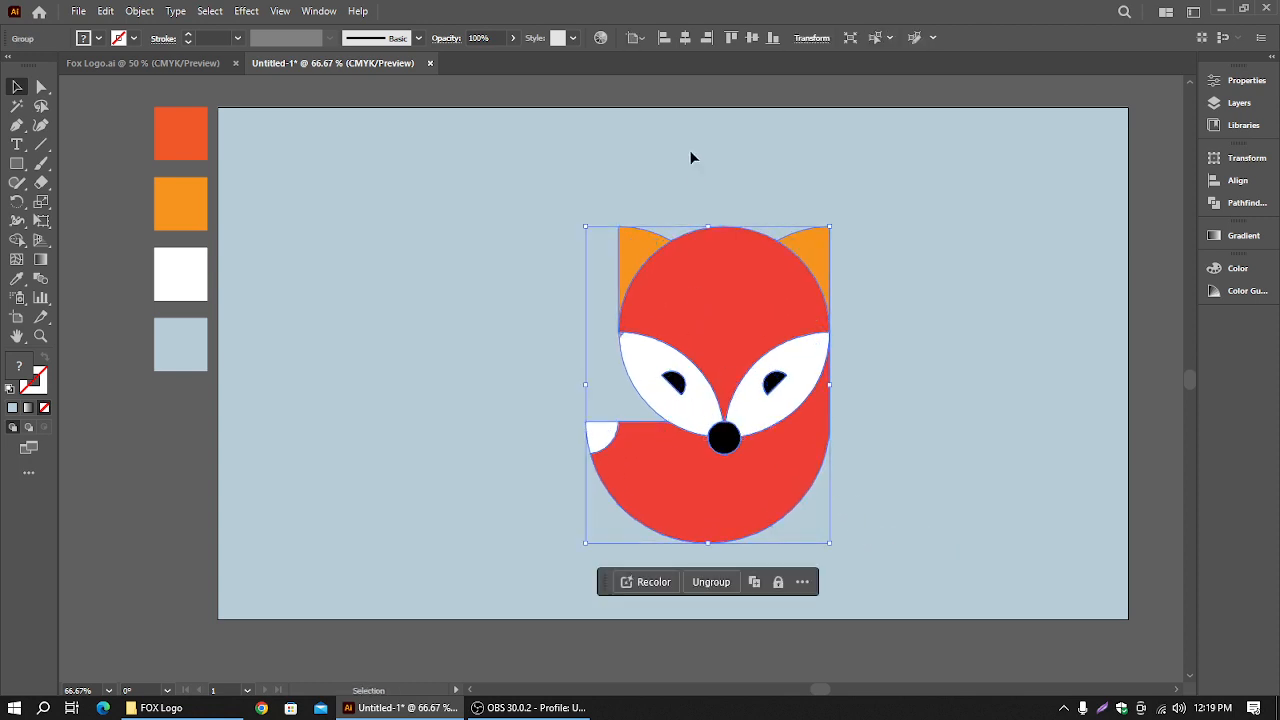
{"action": "left_click", "coordinate": [685, 38]}
{"action": "left_click", "coordinate": [752, 38]}
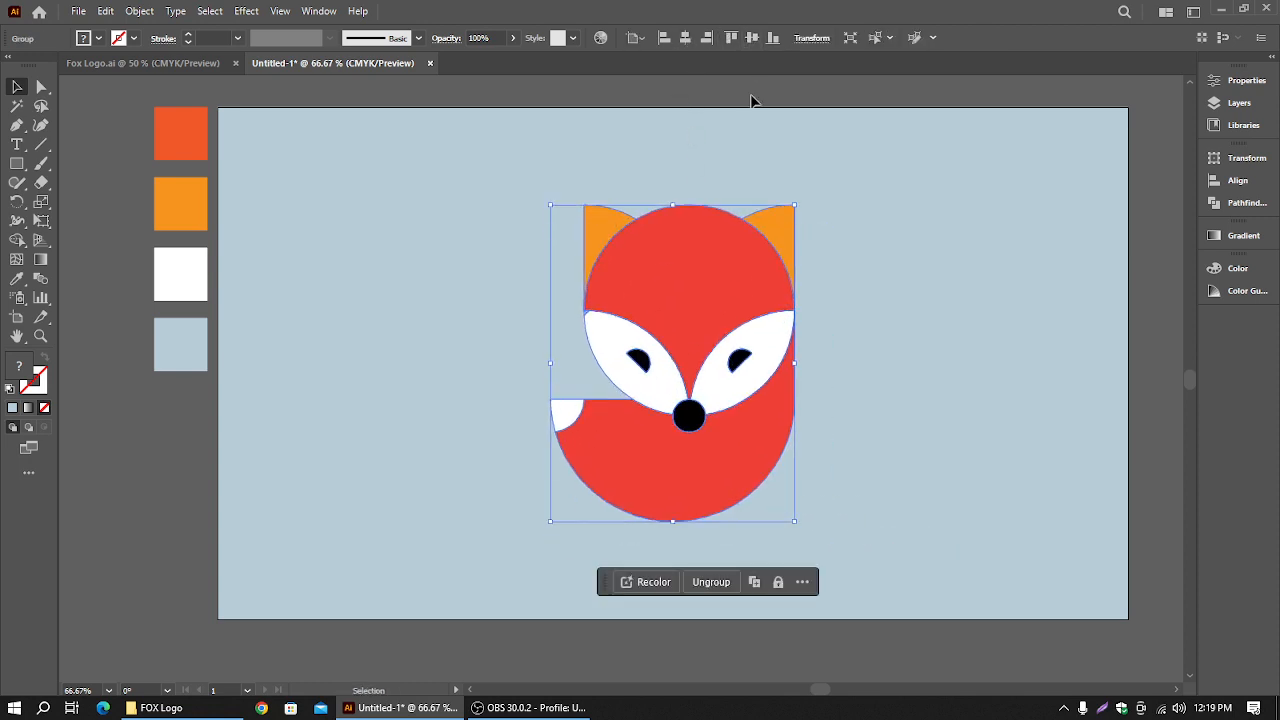
{"action": "left_click", "coordinate": [866, 333]}
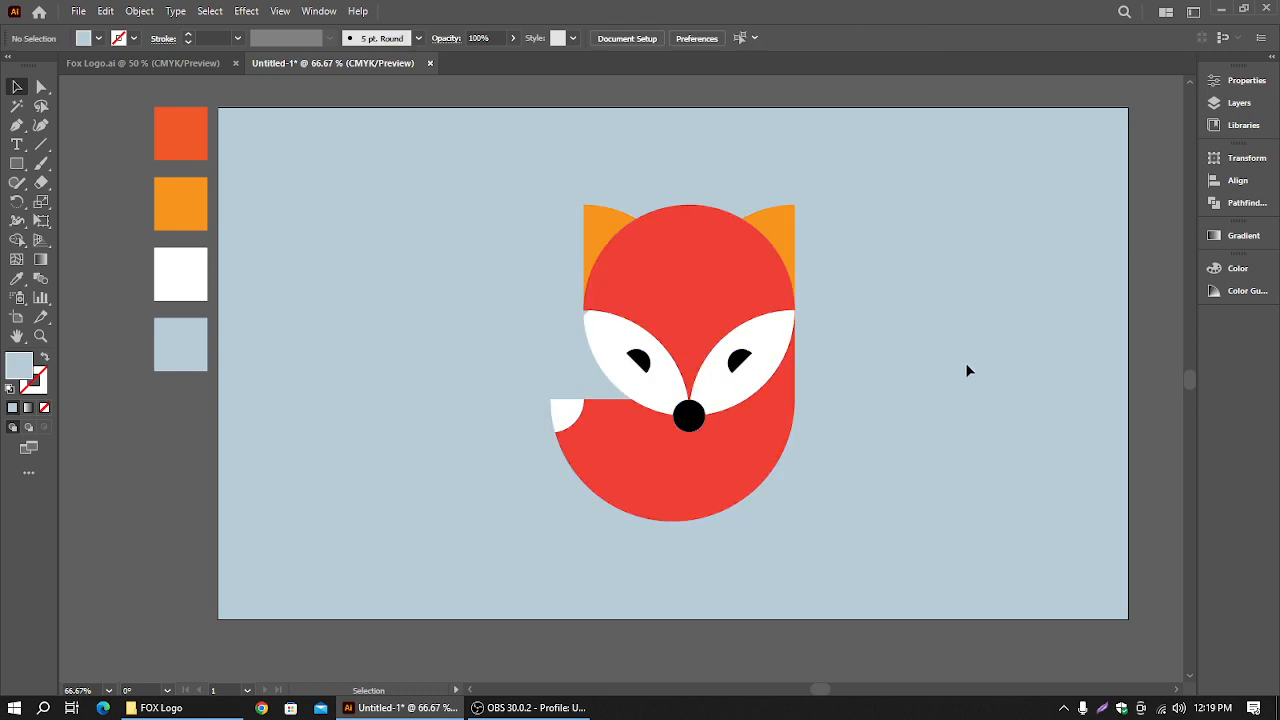